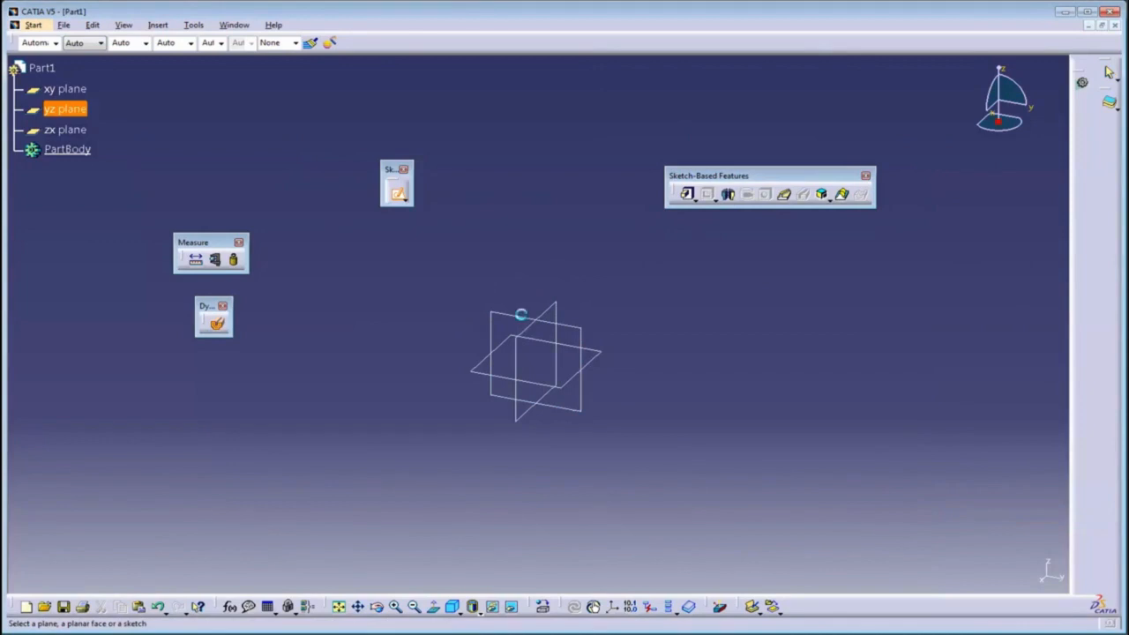
Sketch a rectangle about 146 by 81 mm centred on the origin of the yz plane, with the grid hidden.
left_click(521, 315)
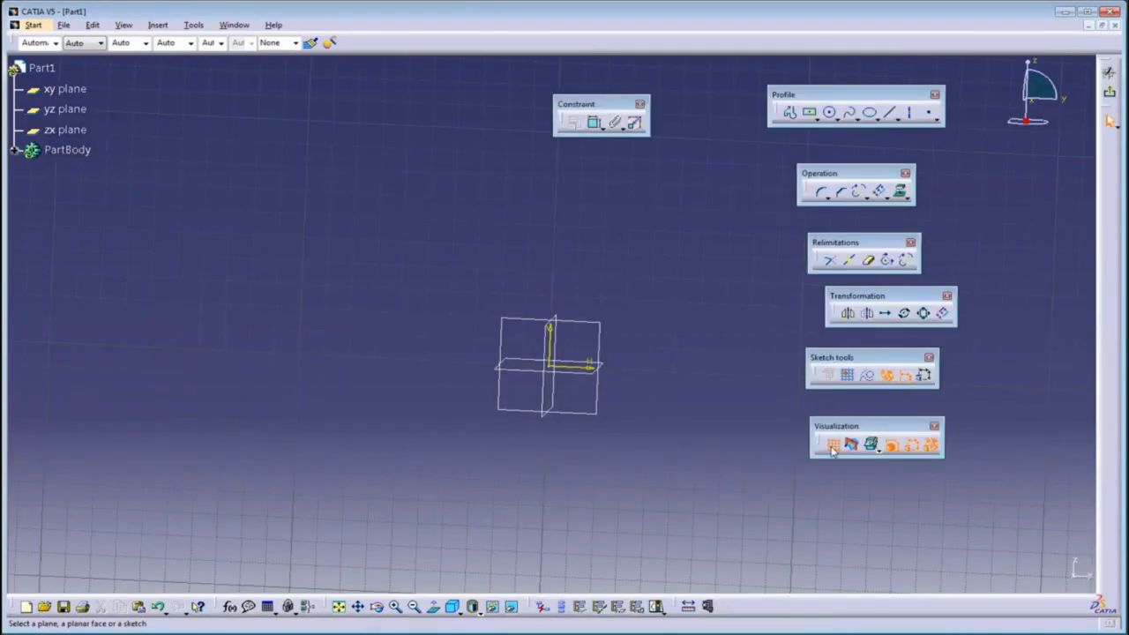
left_click(832, 447)
left_click(809, 113)
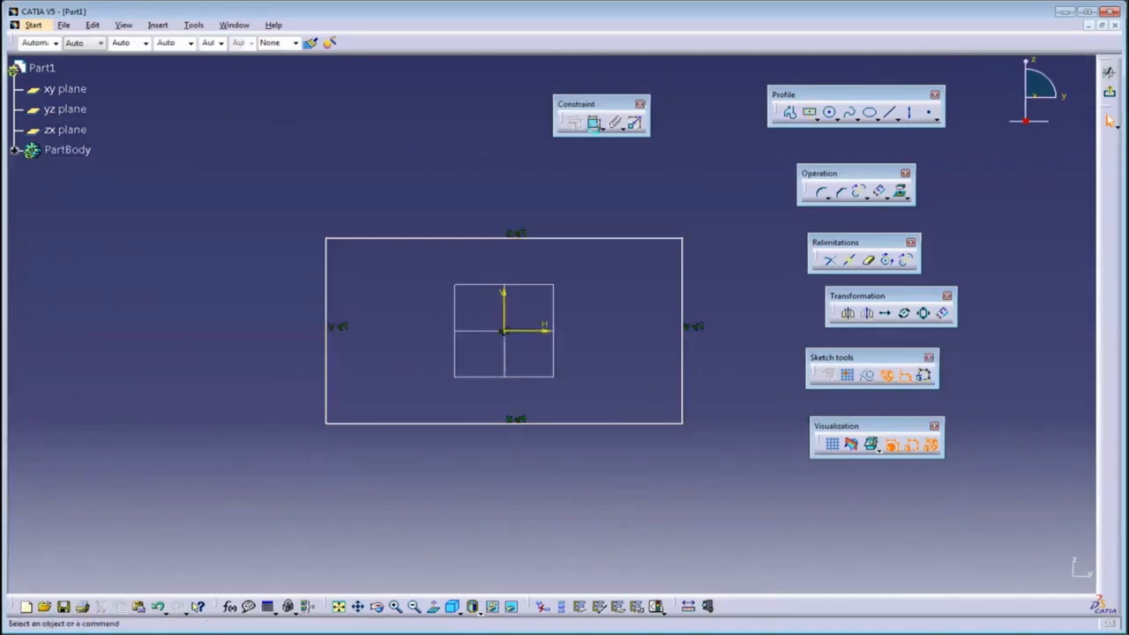
Dimension the rectangle's width and height.
left_click(594, 124)
left_click(653, 238)
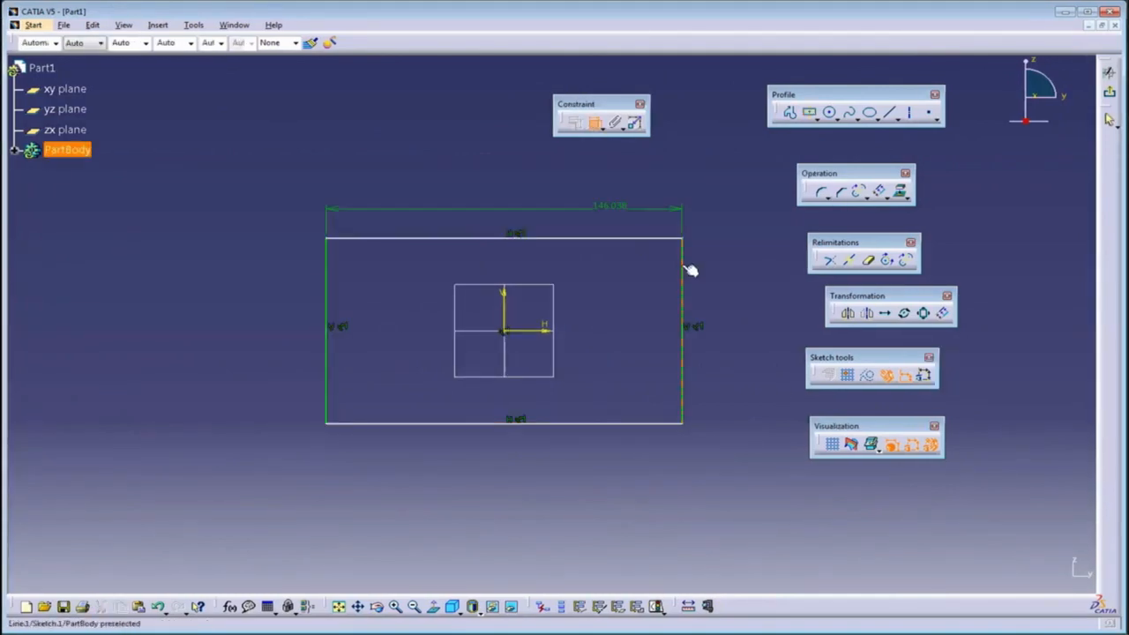
left_click(691, 271)
left_click(731, 245)
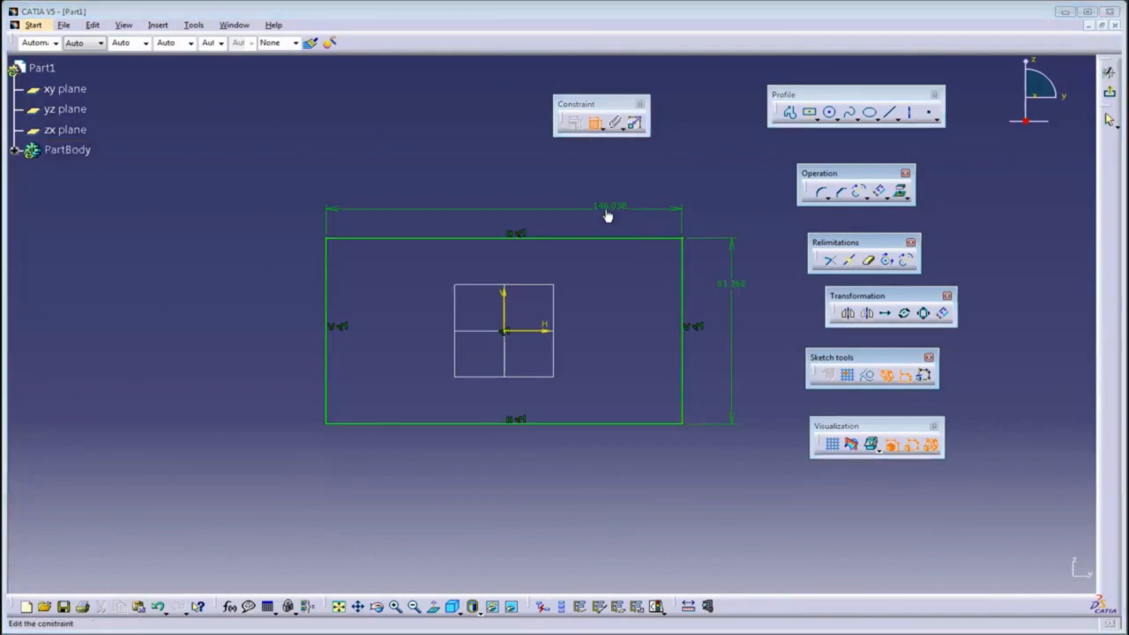
Set both the rectangle's width and height to 100 mm.
double_click(607, 216)
type("100mm")
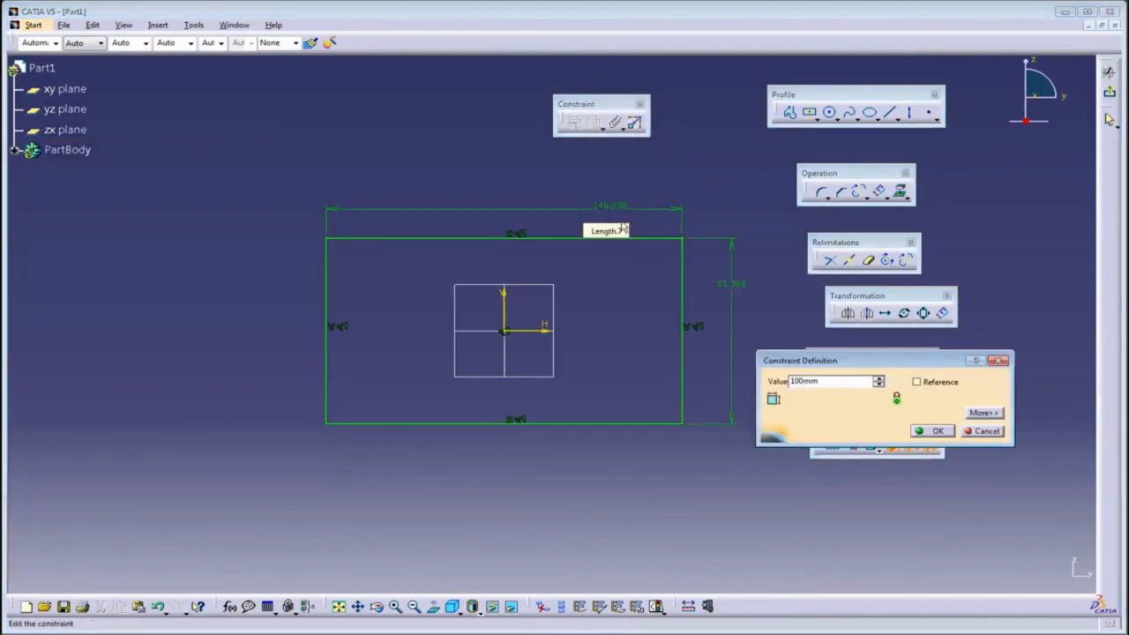
key("Return")
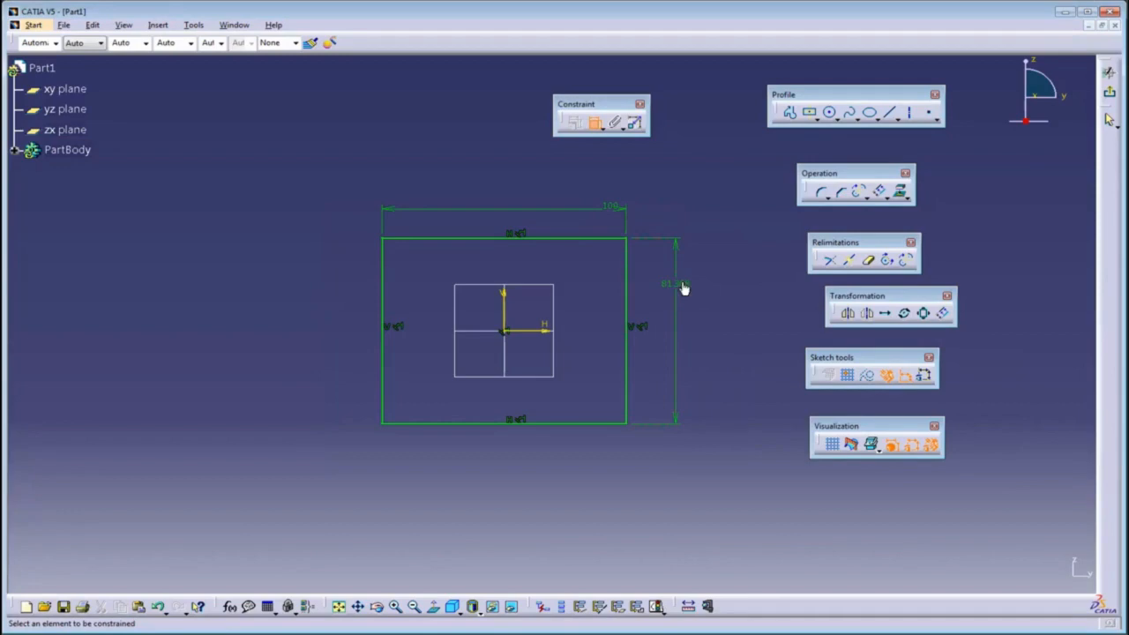
double_click(681, 282)
type("100mm")
key("Return")
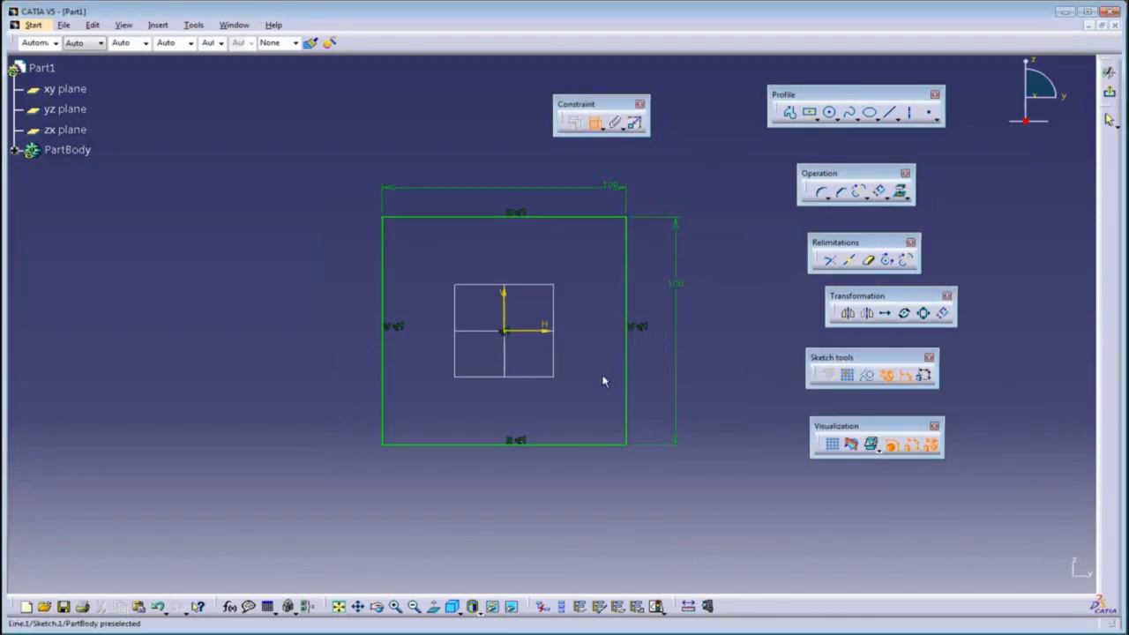
Check the square profile with Sketch Analysis and exit the sketch.
middle_click_drag(603, 381, 543, 256, "ctrl")
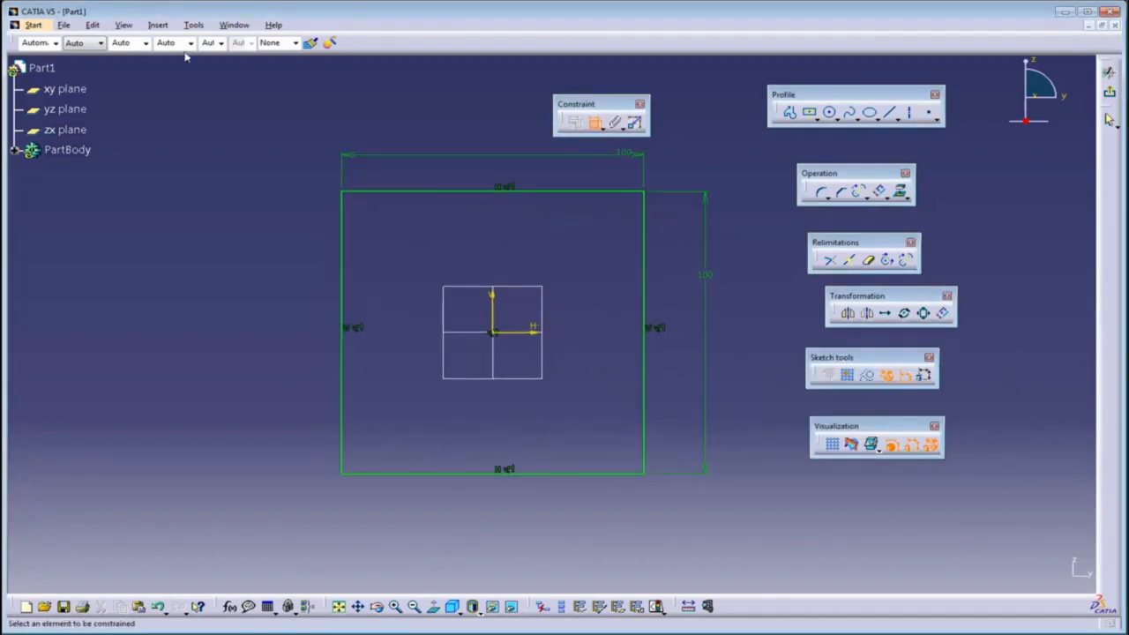
left_click(194, 24)
left_click(236, 200)
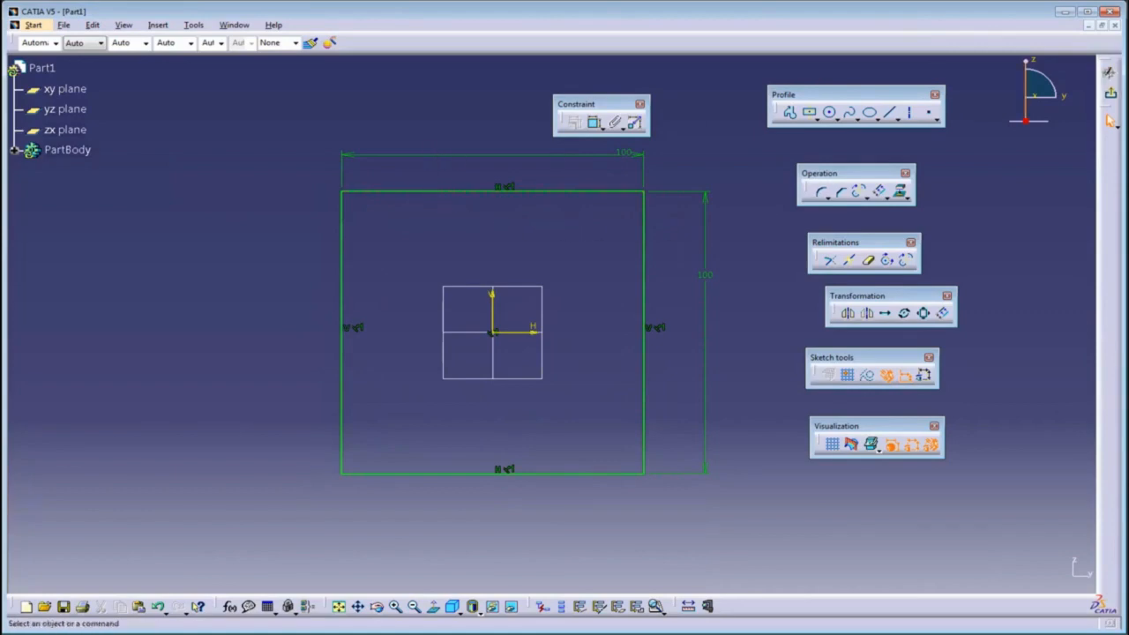
left_click(1109, 94)
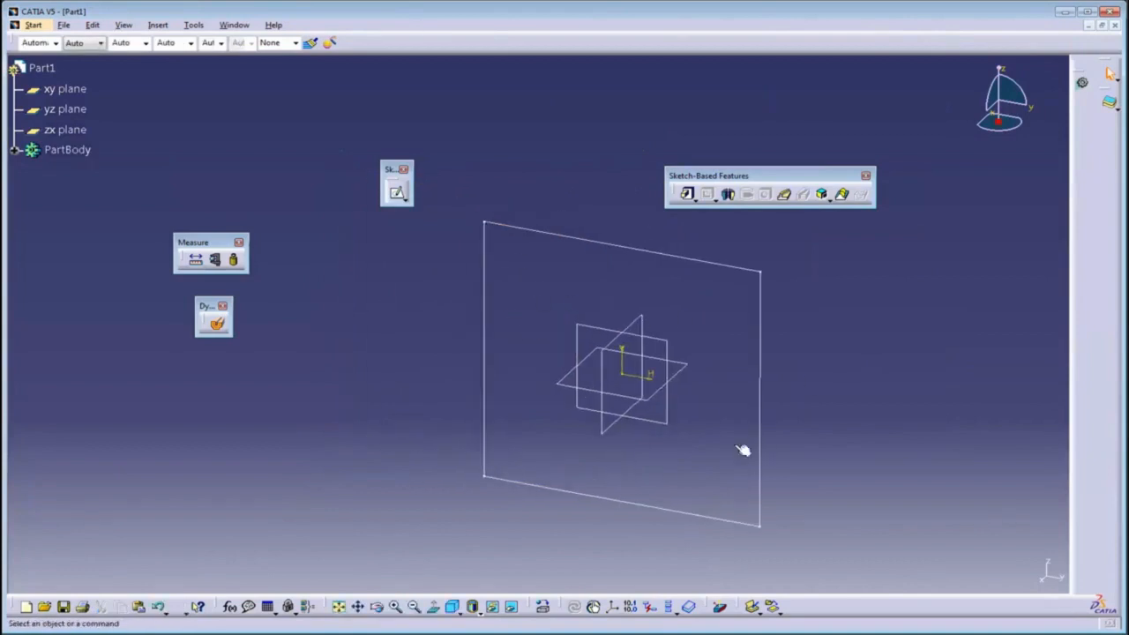
Set up a Pad of the square sketch with a length of 50 mm and preview the solid from several angles.
left_click_drag(710, 174, 760, 147)
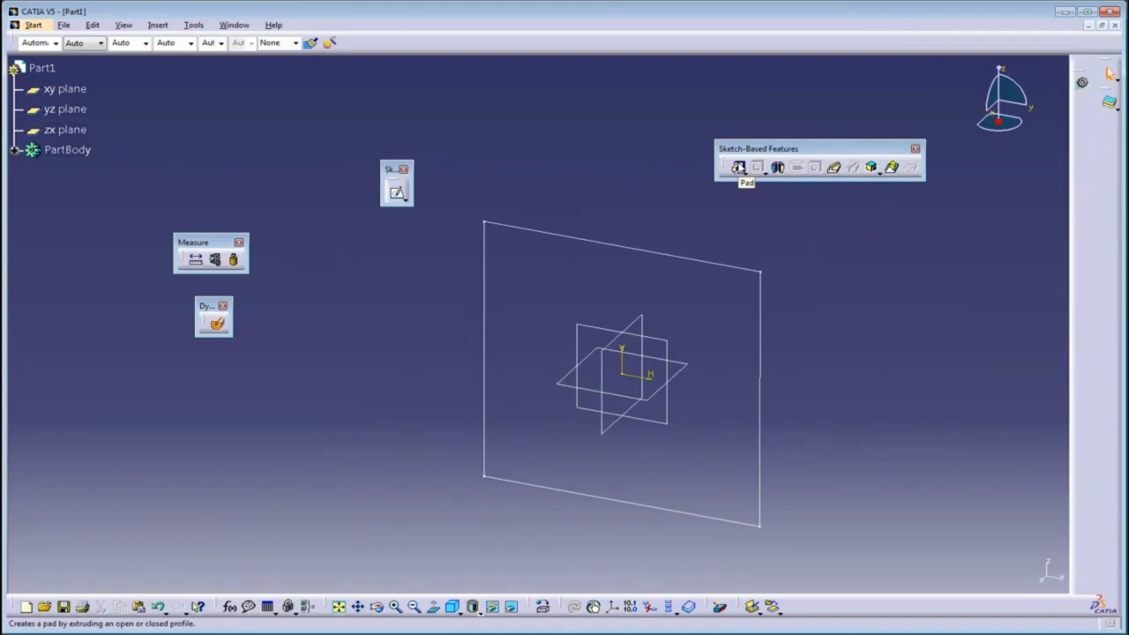
left_click(739, 168)
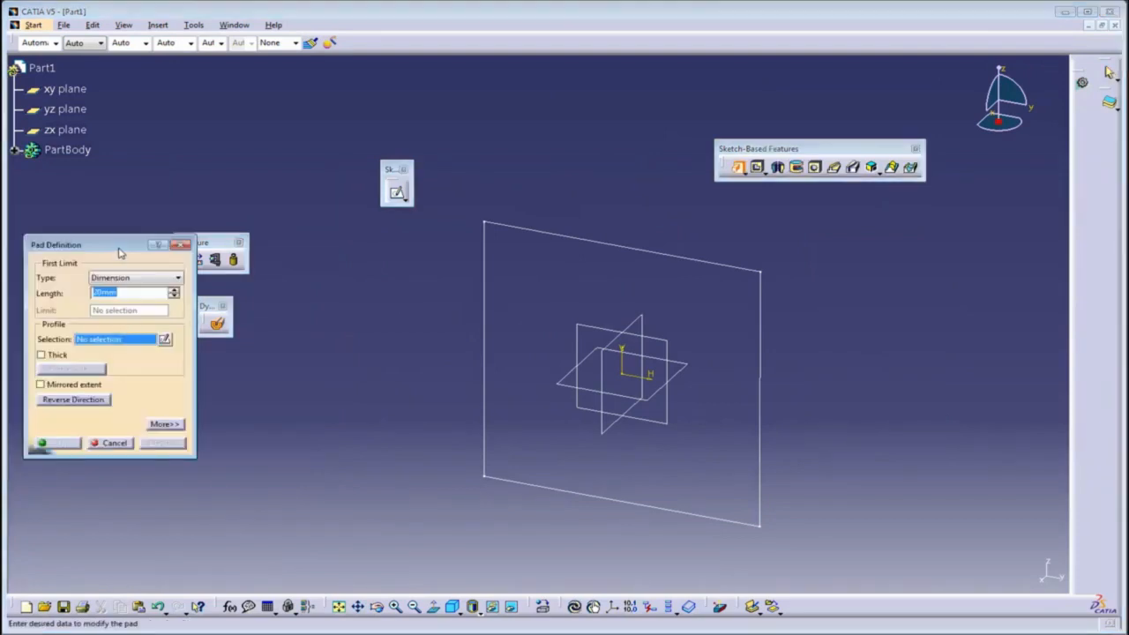
left_click_drag(119, 251, 194, 240)
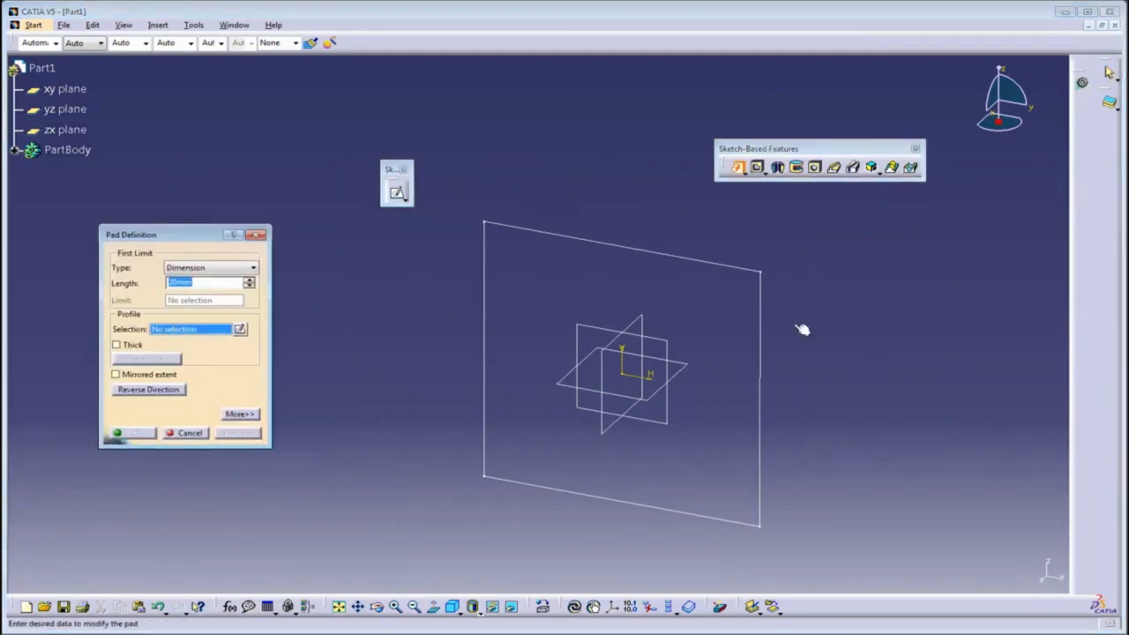
left_click(711, 265)
mouse_move(816, 469)
middle_mouse_down()
mouse_move(471, 353)
mouse_move(635, 361)
mouse_move(641, 345)
middle_mouse_up()
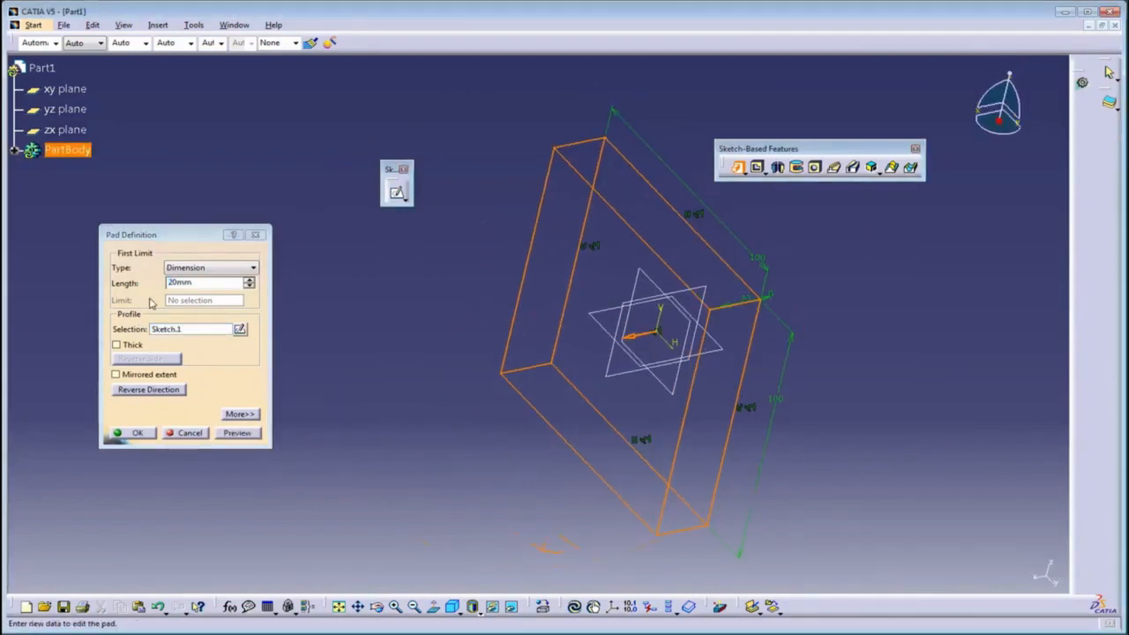
left_click(207, 285)
double_click(198, 285)
type("50")
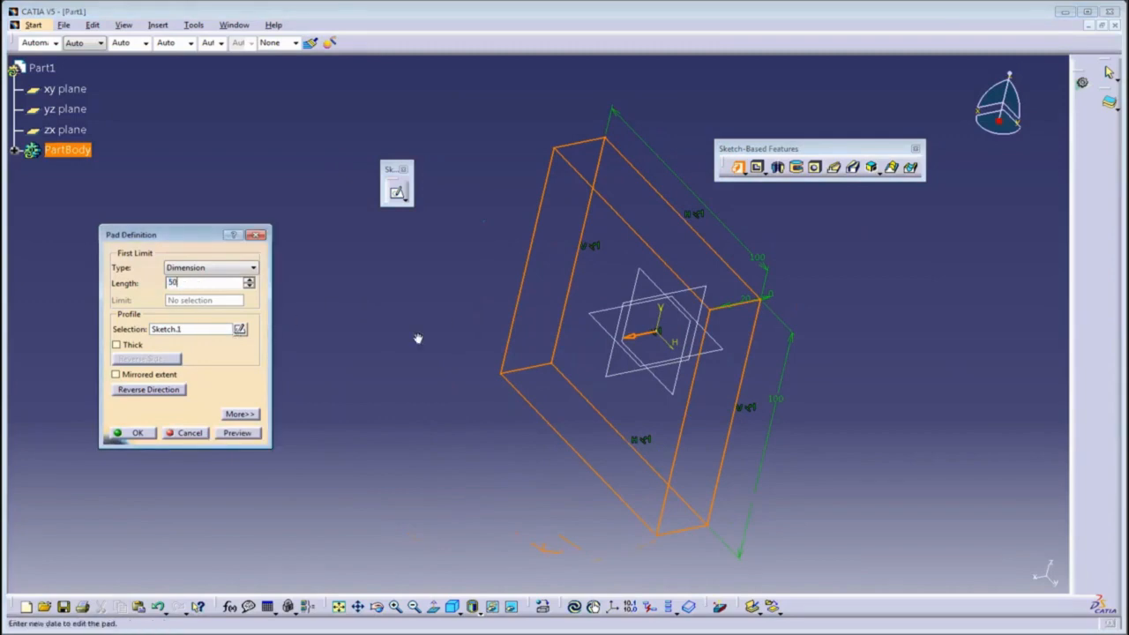
middle_click_drag(418, 338, 403, 361)
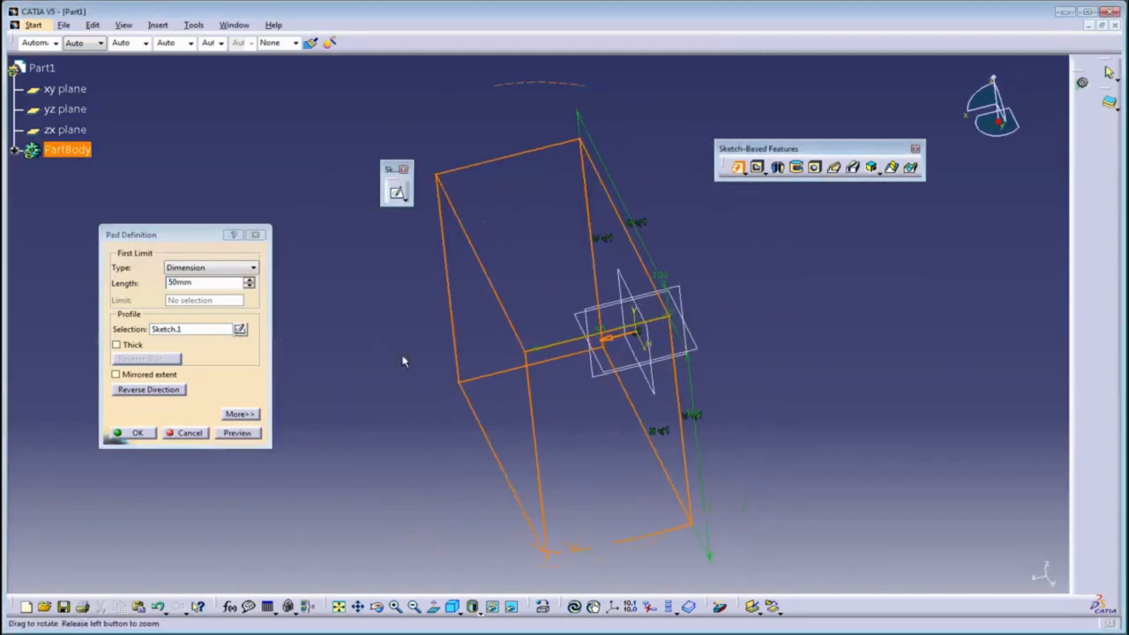
left_click(247, 433)
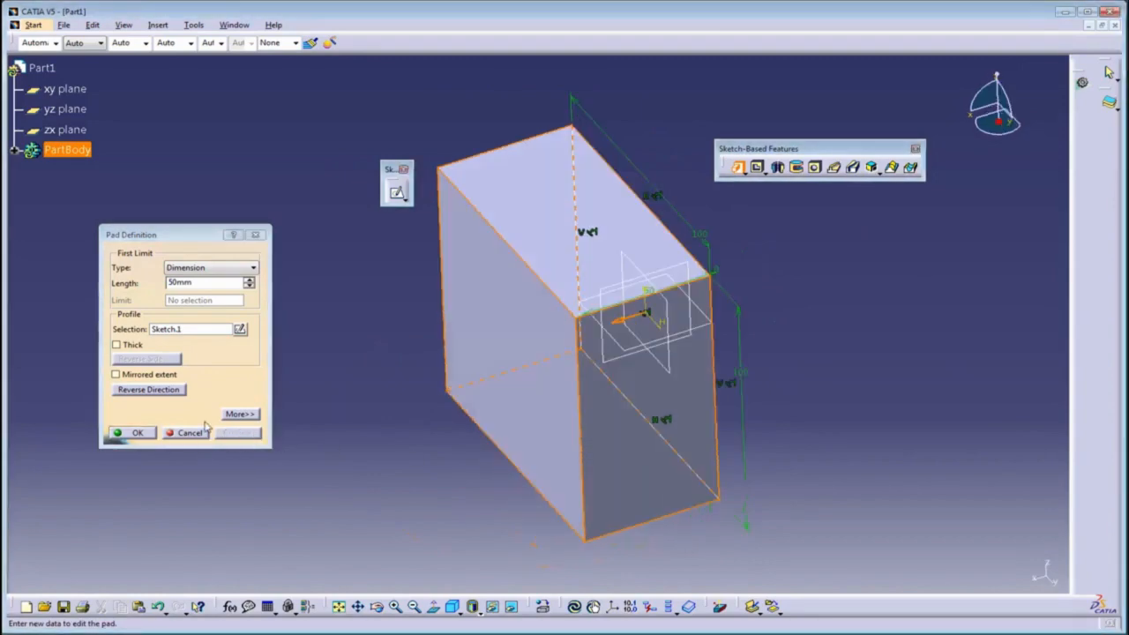
middle_click_drag(428, 390, 777, 306)
middle_click_drag(736, 212, 702, 347)
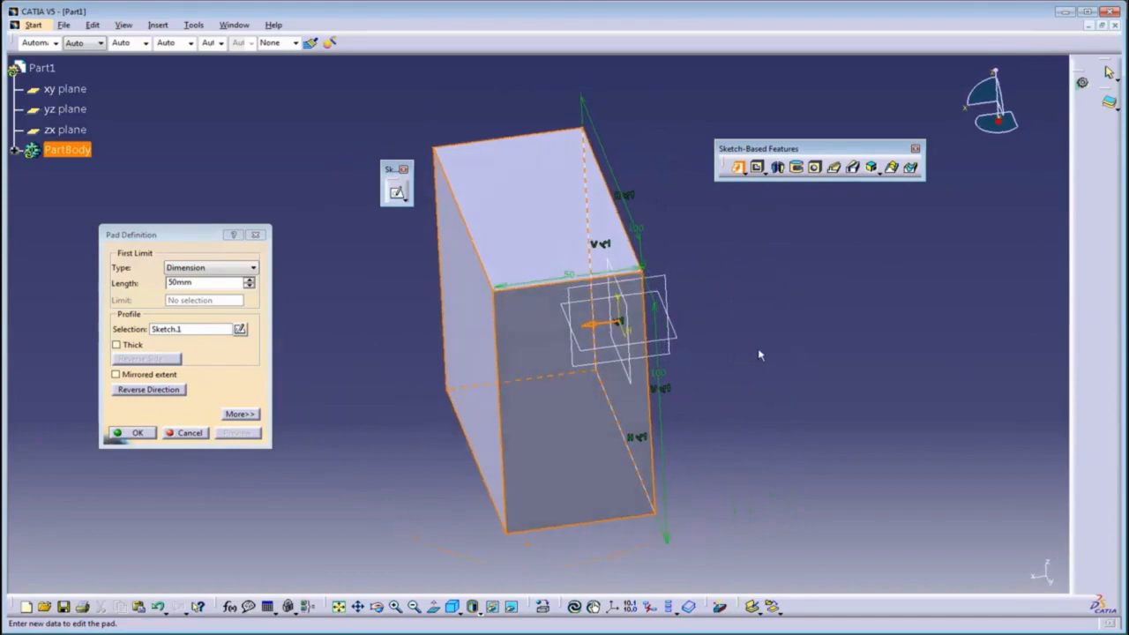
Reverse the pad's extrusion direction and inspect the preview from several angles.
left_click(134, 392)
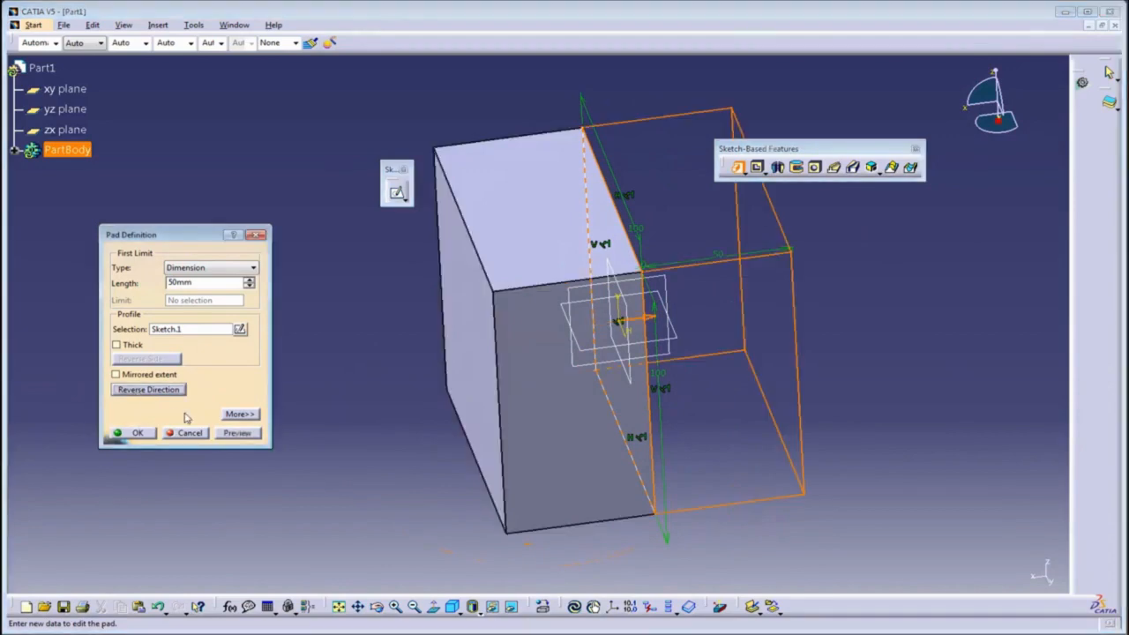
left_click(237, 433)
middle_click_drag(344, 410, 406, 402)
middle_click_drag(599, 377, 545, 374)
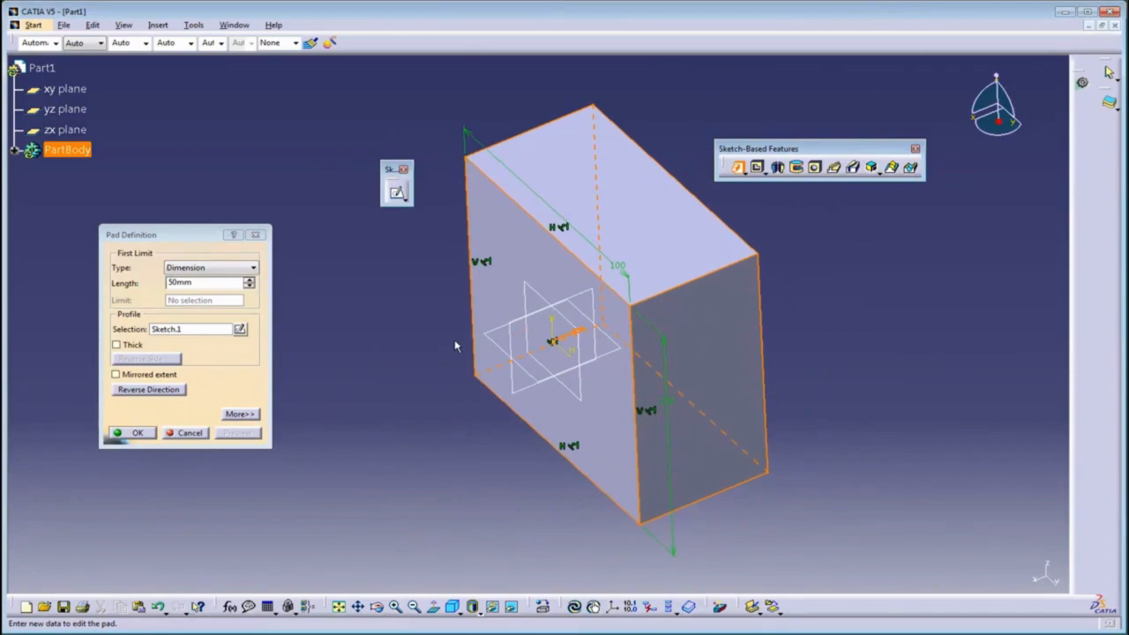
middle_click_drag(456, 351, 494, 146)
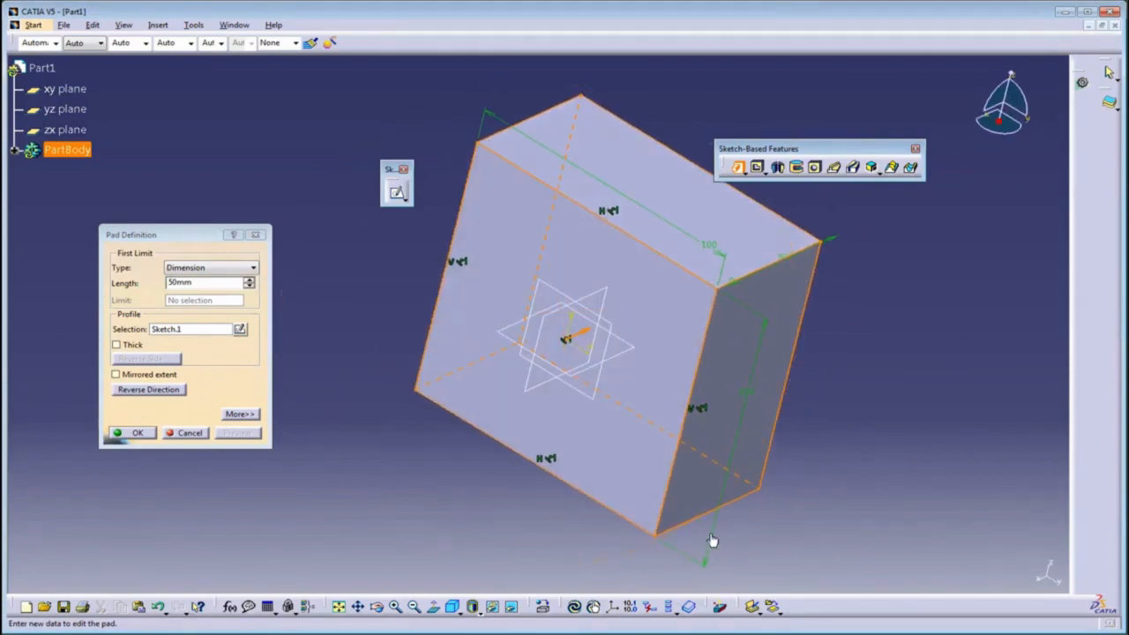
middle_click_drag(574, 465, 445, 350)
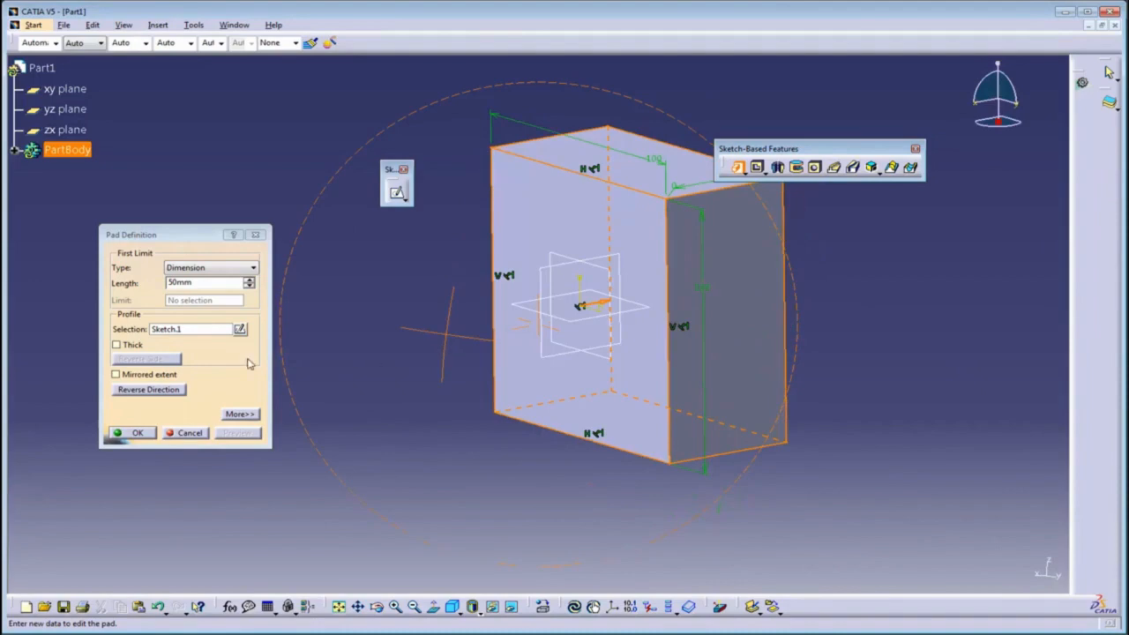
Make the pad thick with a Thickness1 of 2 mm and preview the hollow frame.
left_click(115, 345)
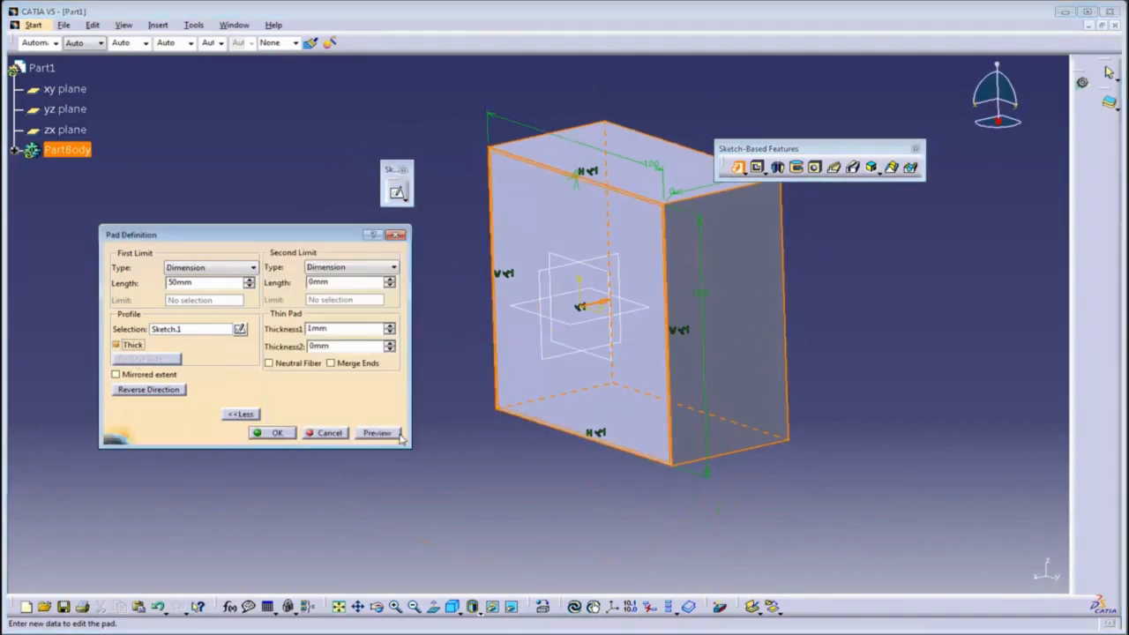
left_click(328, 330)
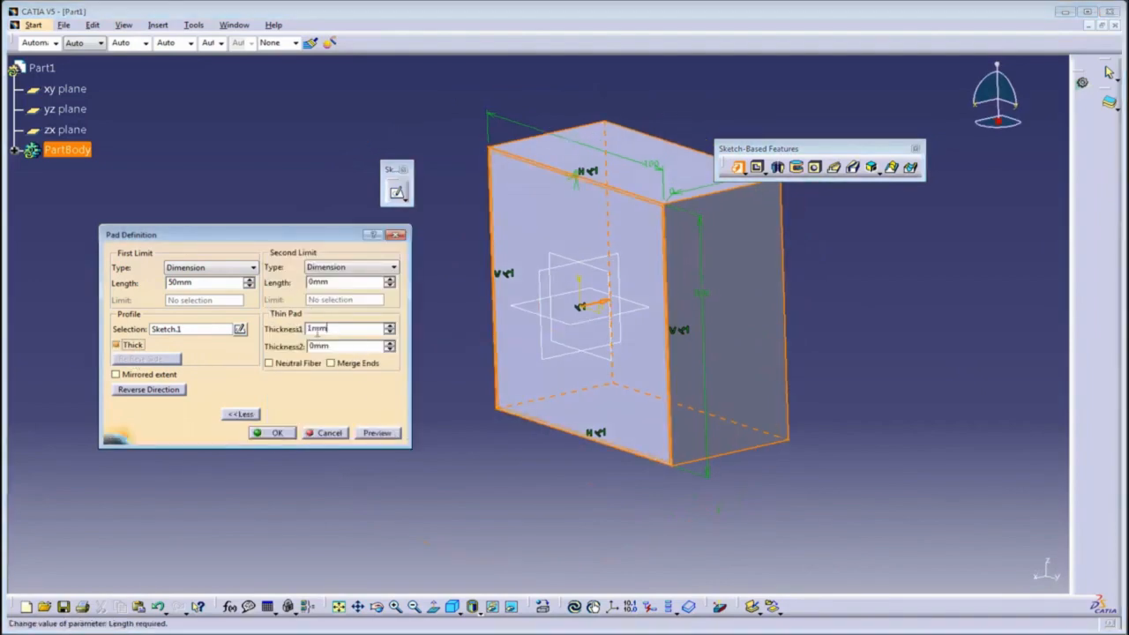
double_click(316, 330)
type("2")
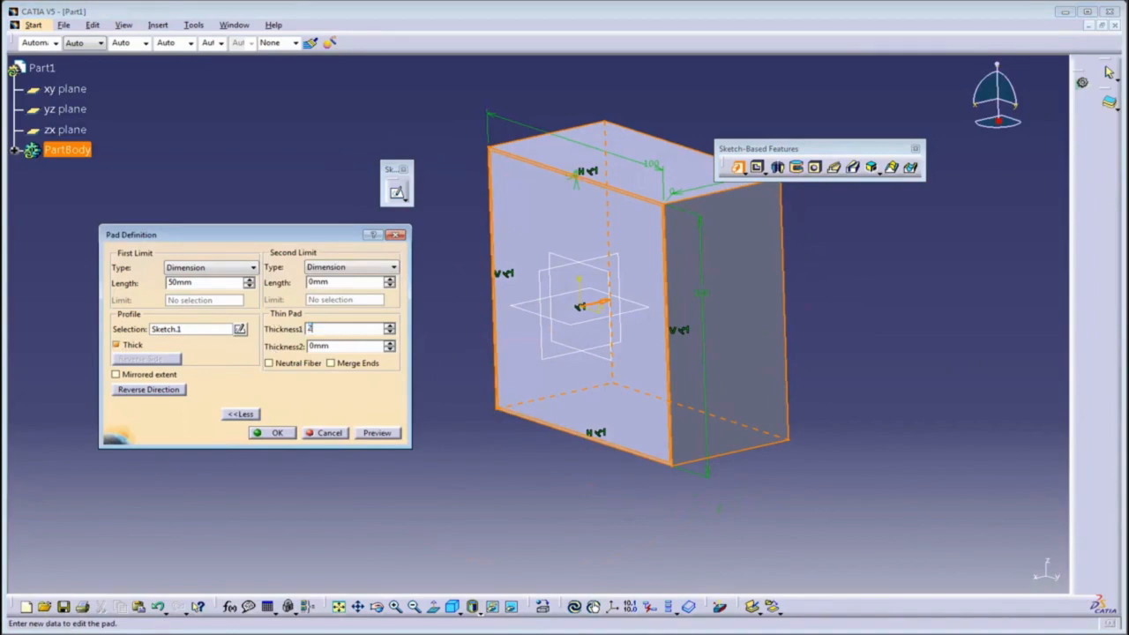
left_click(377, 432)
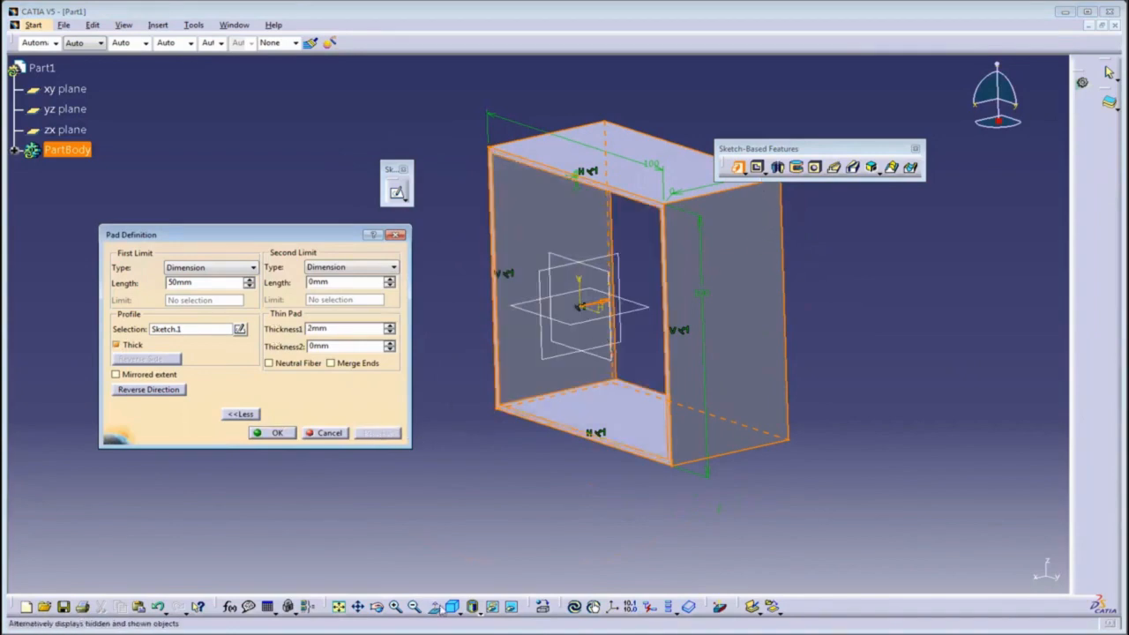
Set the thin pad's Thickness2 to 5 mm and preview the wall in the front view.
left_click(473, 607)
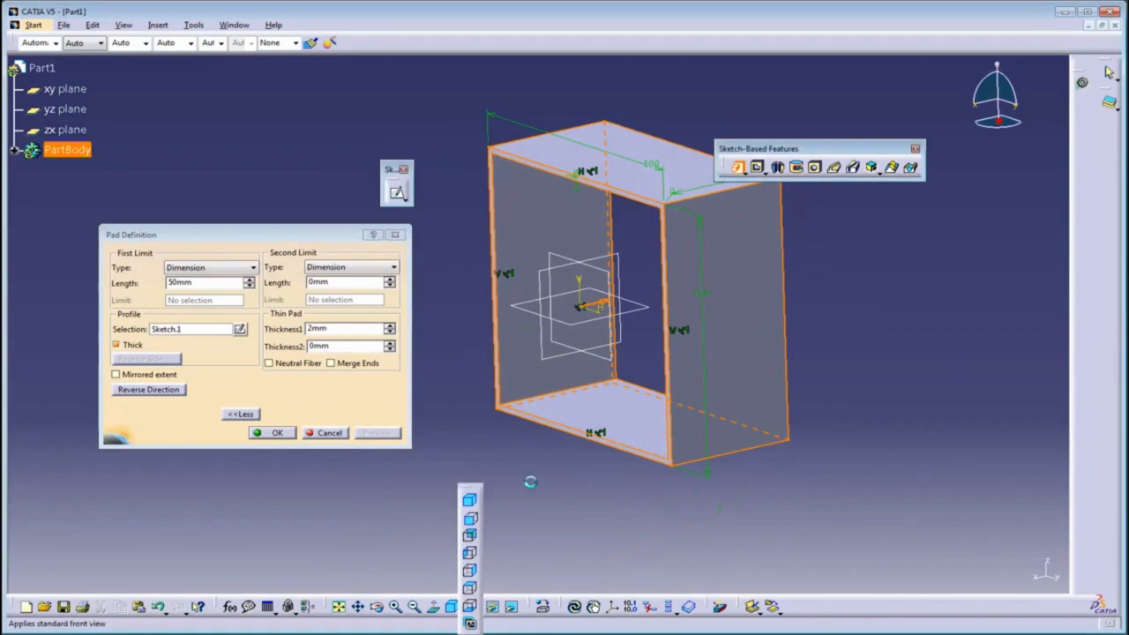
middle_click_drag(594, 338, 610, 419)
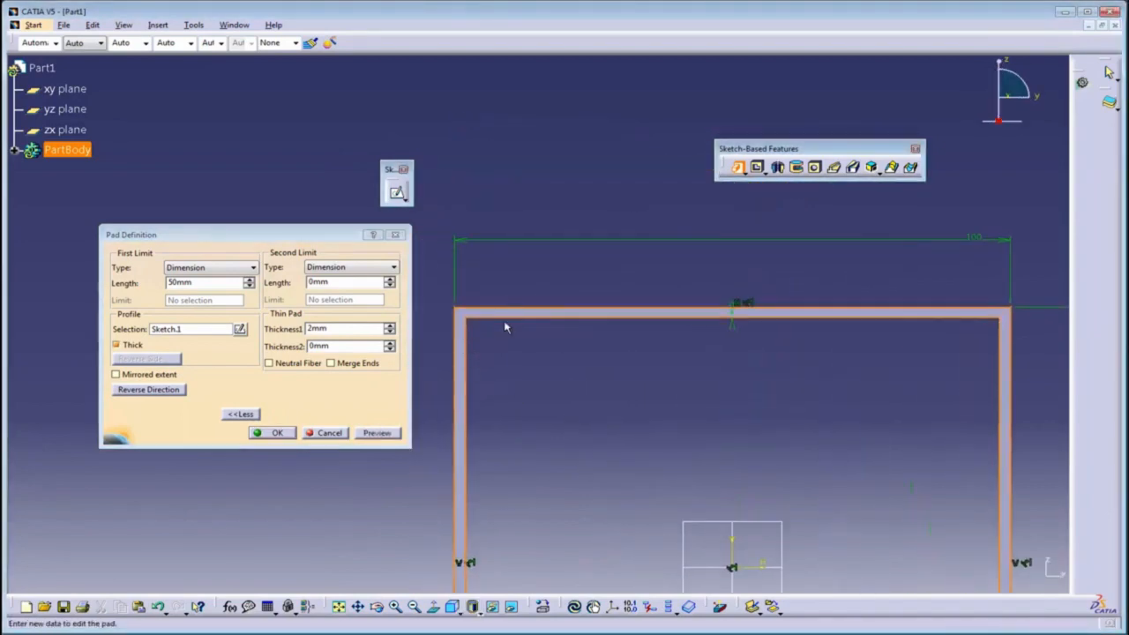
double_click(352, 346)
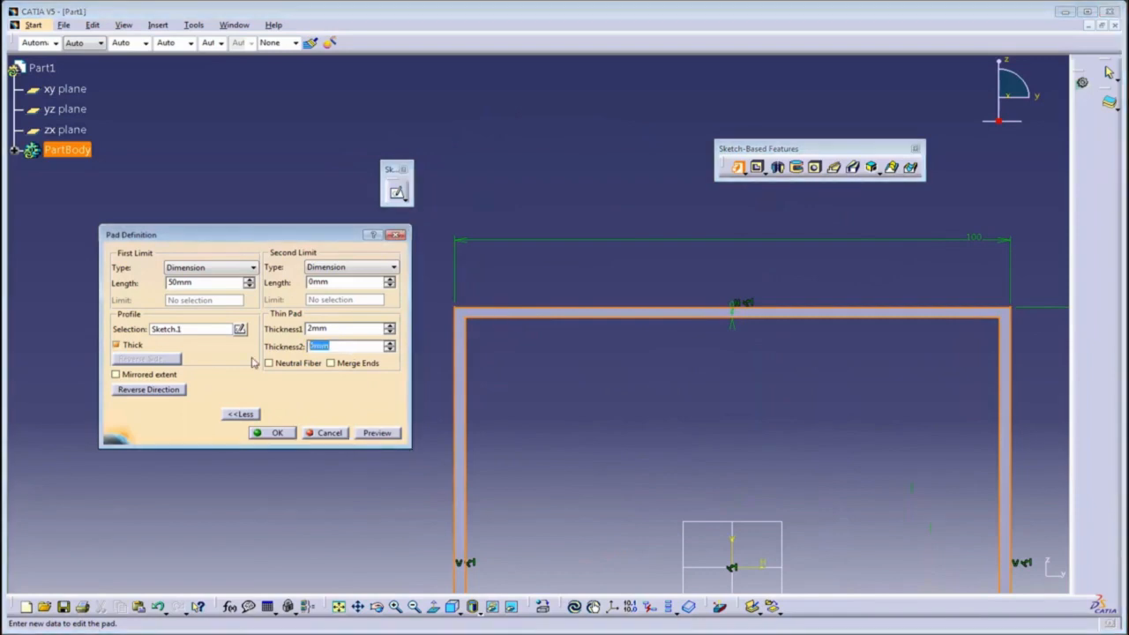
type("5")
left_click(609, 362)
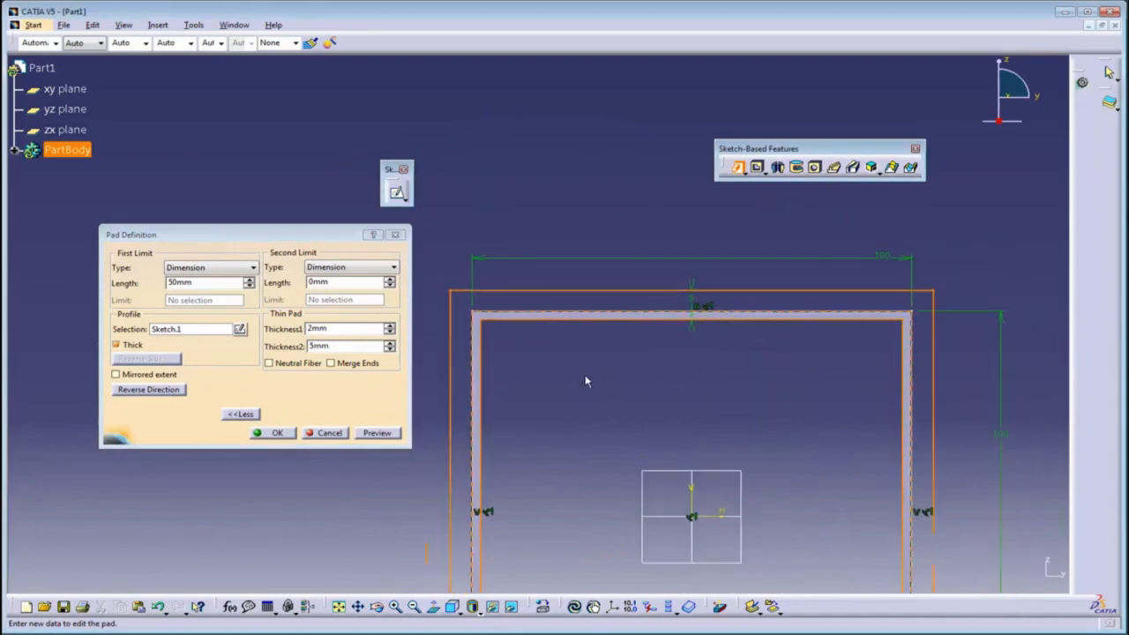
left_click(392, 436)
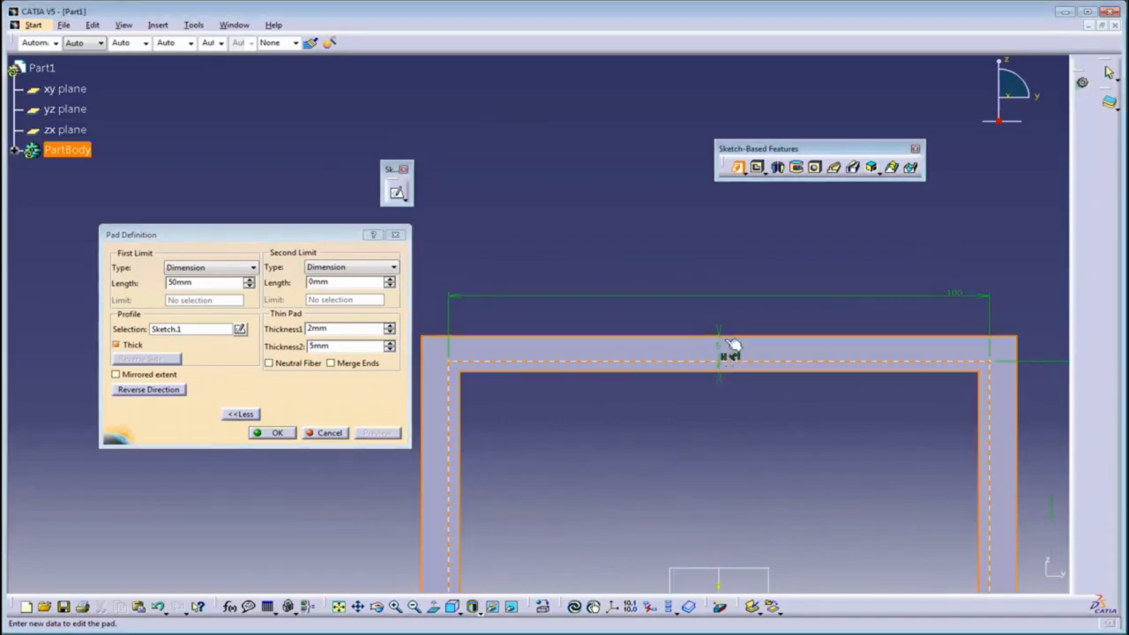
Centre the thin pad's wall thickness on the profile with Neutral Fiber and inspect it in the front view.
left_click(298, 364)
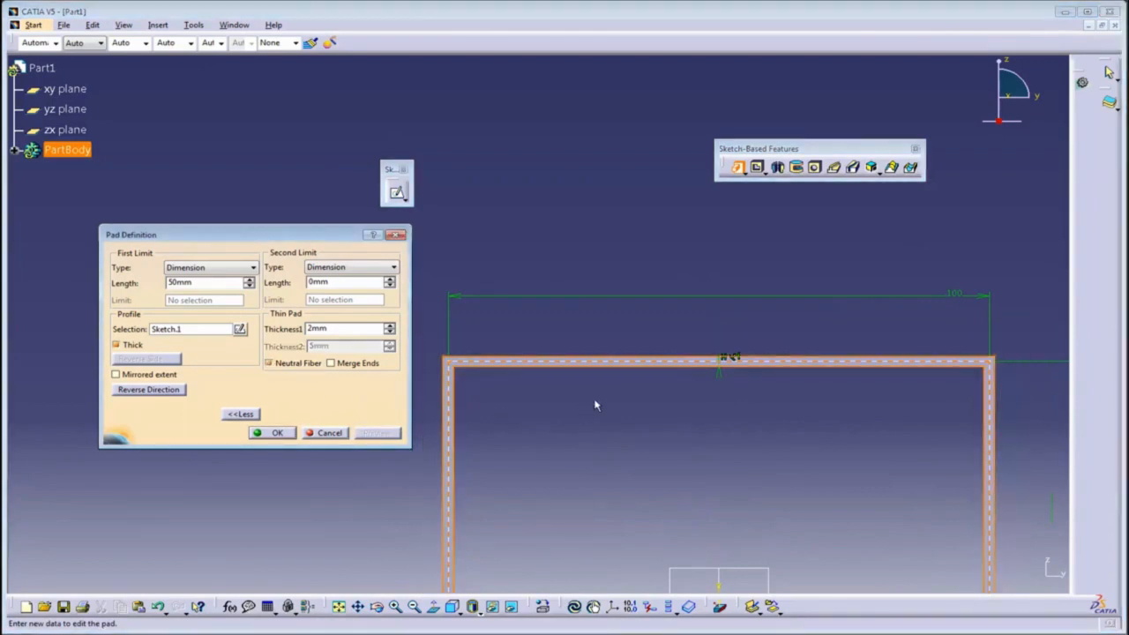
middle_click_drag(595, 405, 347, 450)
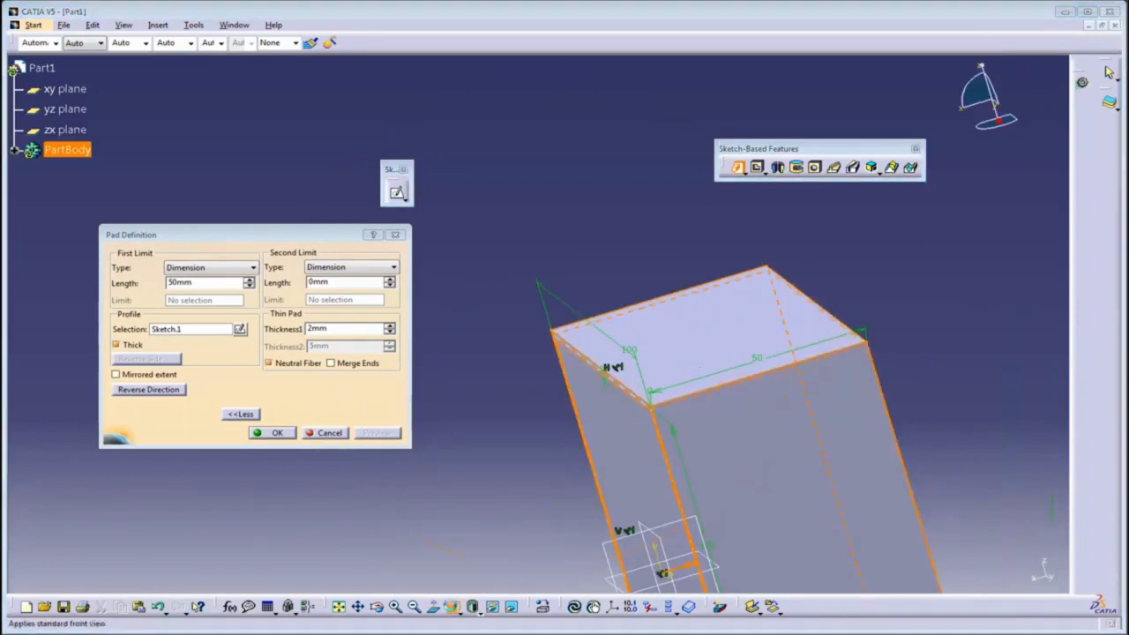
left_click(451, 606)
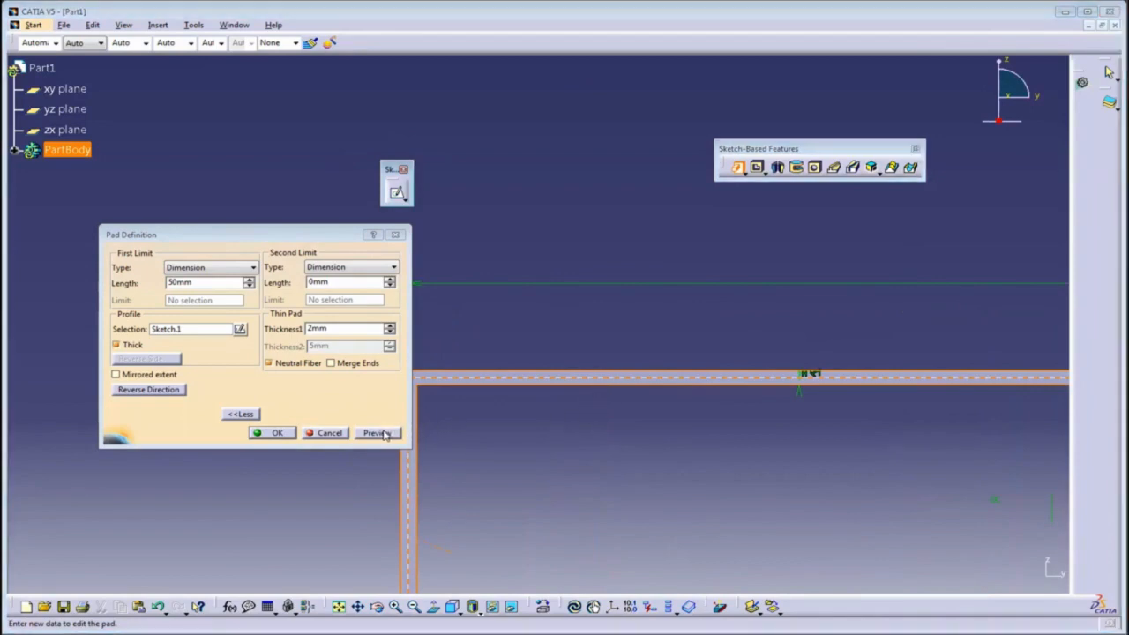
Turn off the pad's Thick option, enable Mirrored extent with the 50 mm length, and inspect the solid preview from several angles.
left_click(116, 345)
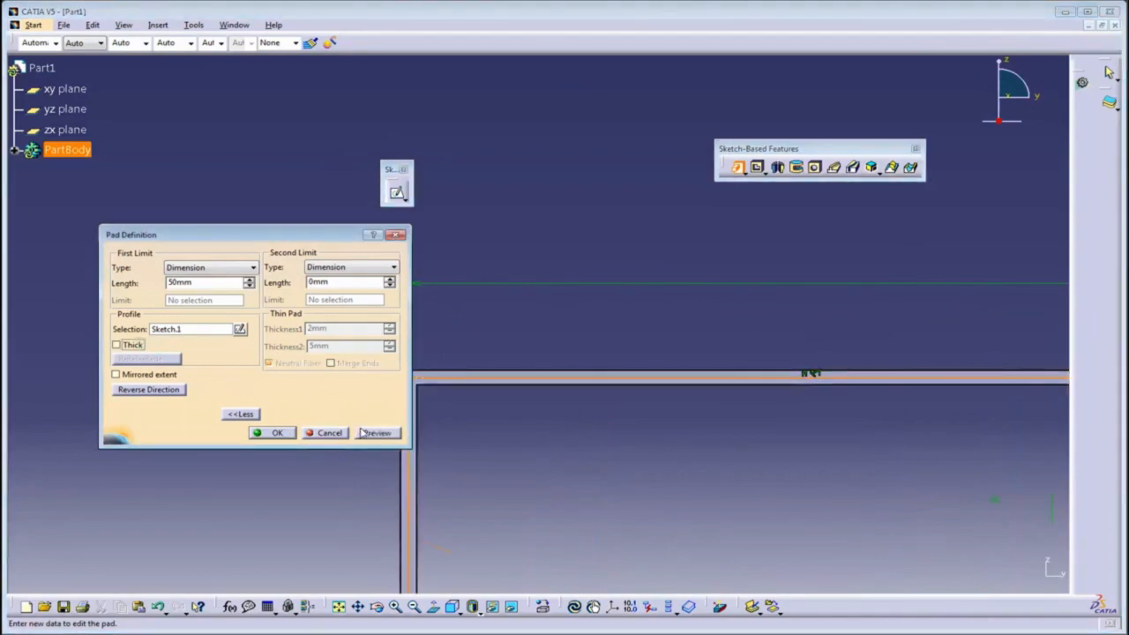
middle_click_drag(607, 433, 647, 391)
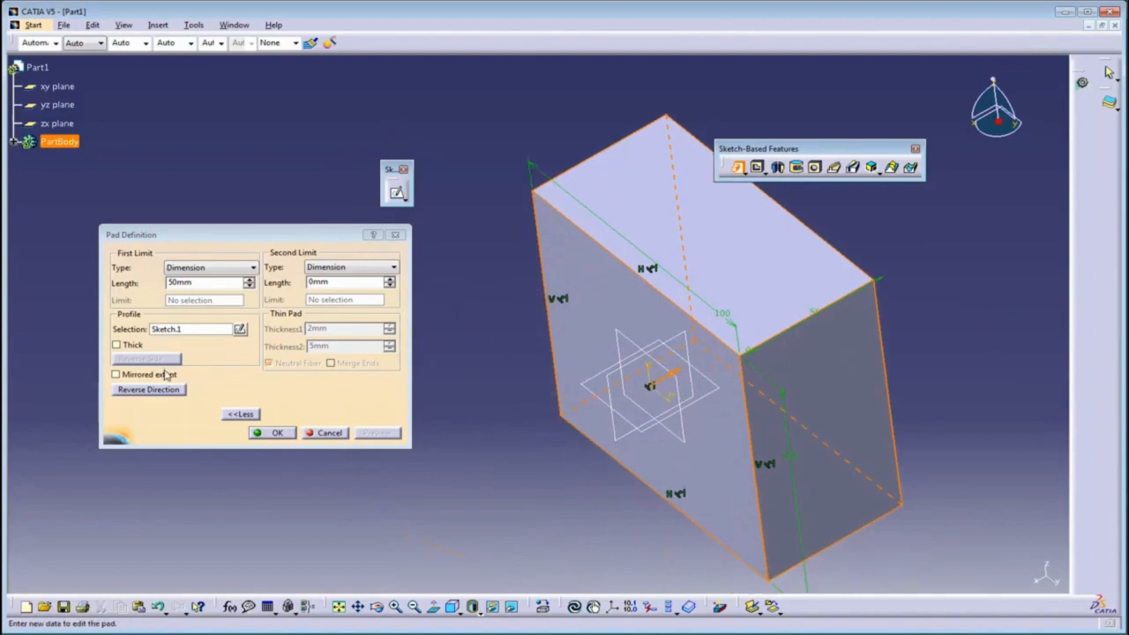
left_click(131, 374)
left_click(377, 433)
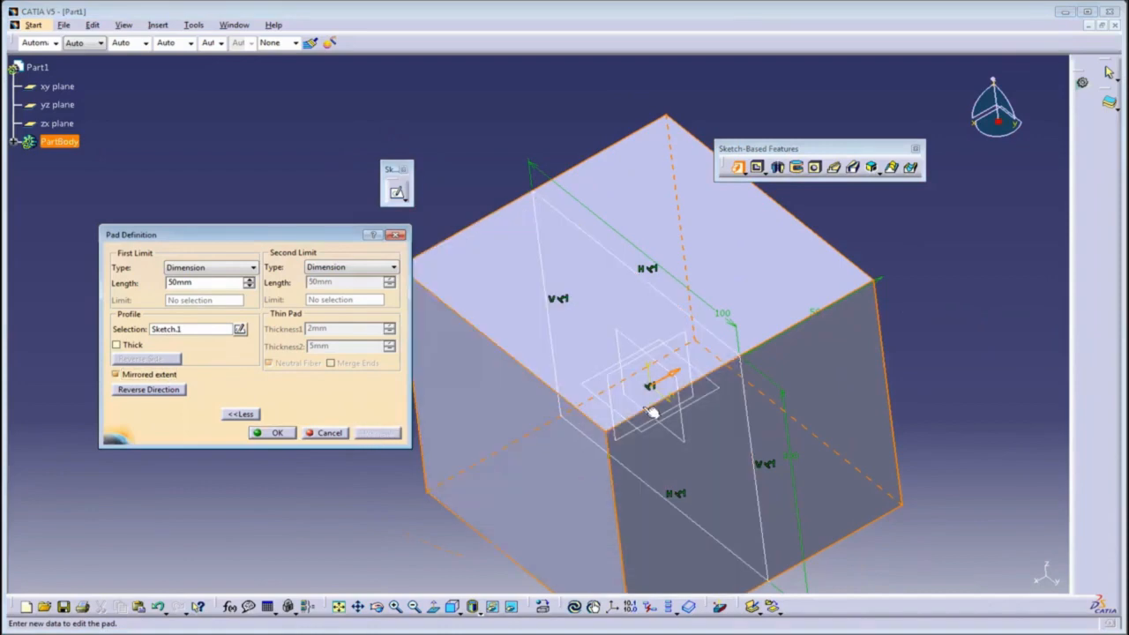
middle_click_drag(635, 451, 578, 296)
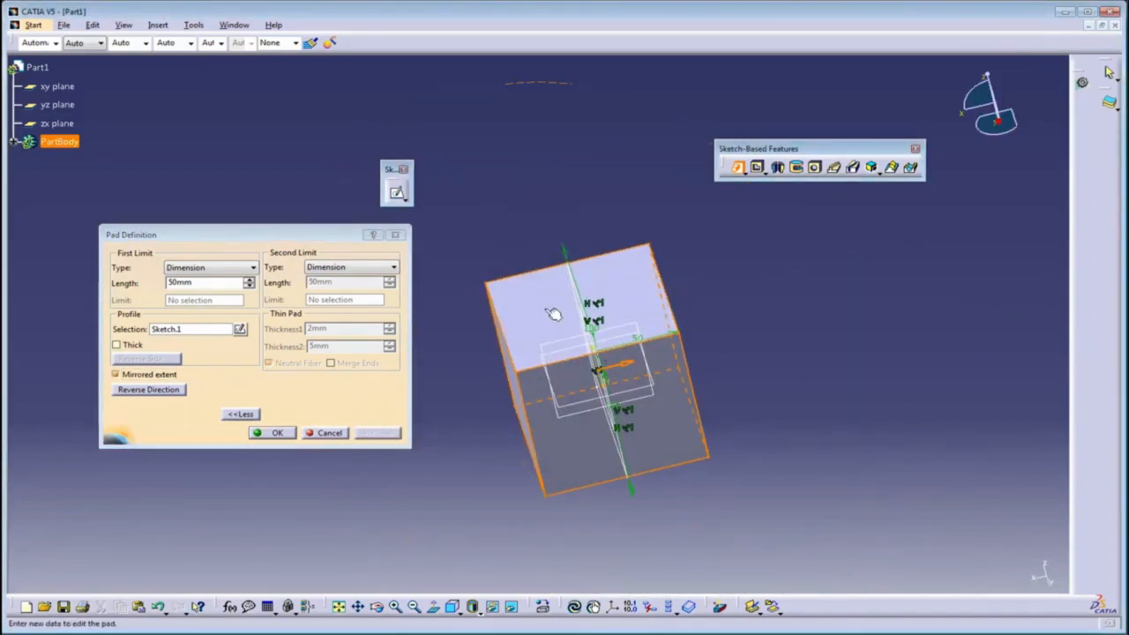
middle_click_drag(545, 316, 643, 259)
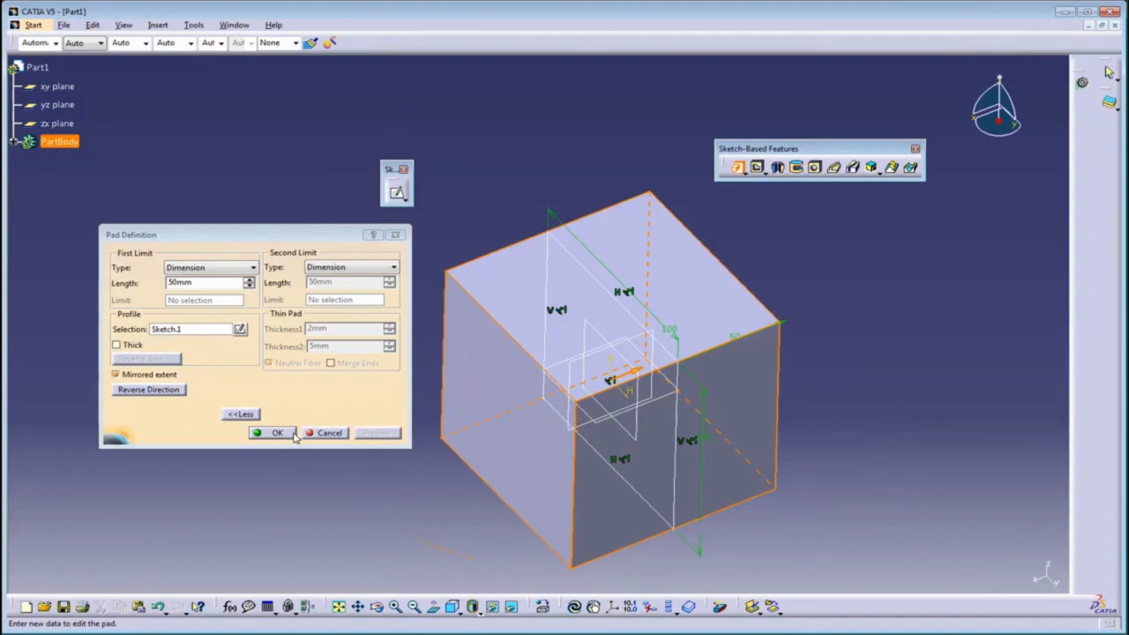
middle_click_drag(587, 501, 494, 352)
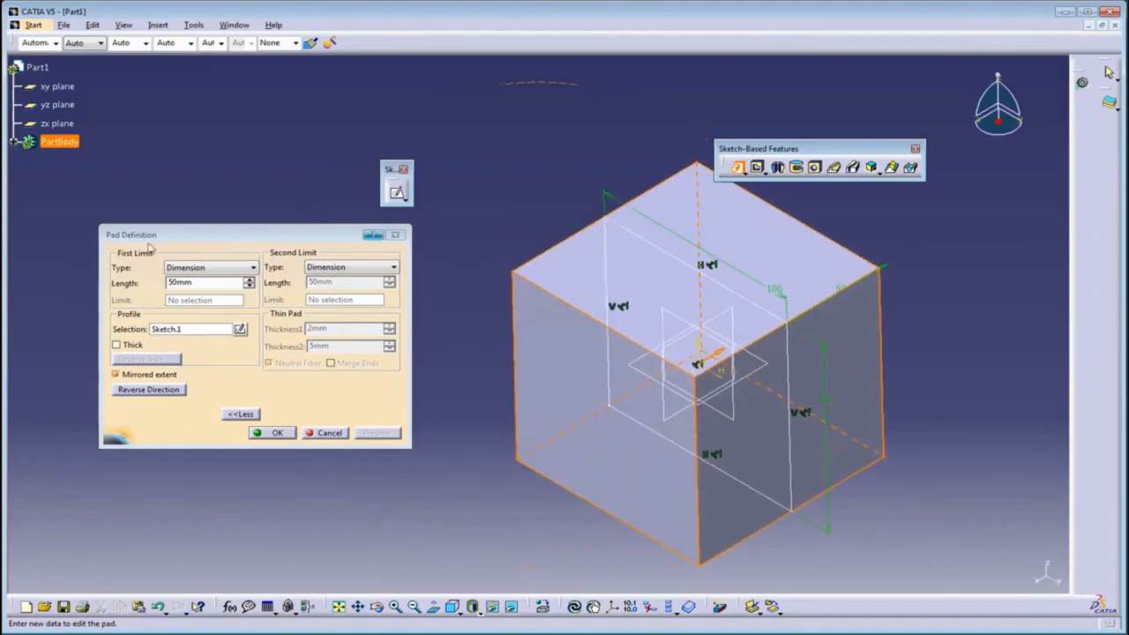
Replace the mirrored extent with a second limit length of 100 mm and preview the pad.
left_click(137, 377)
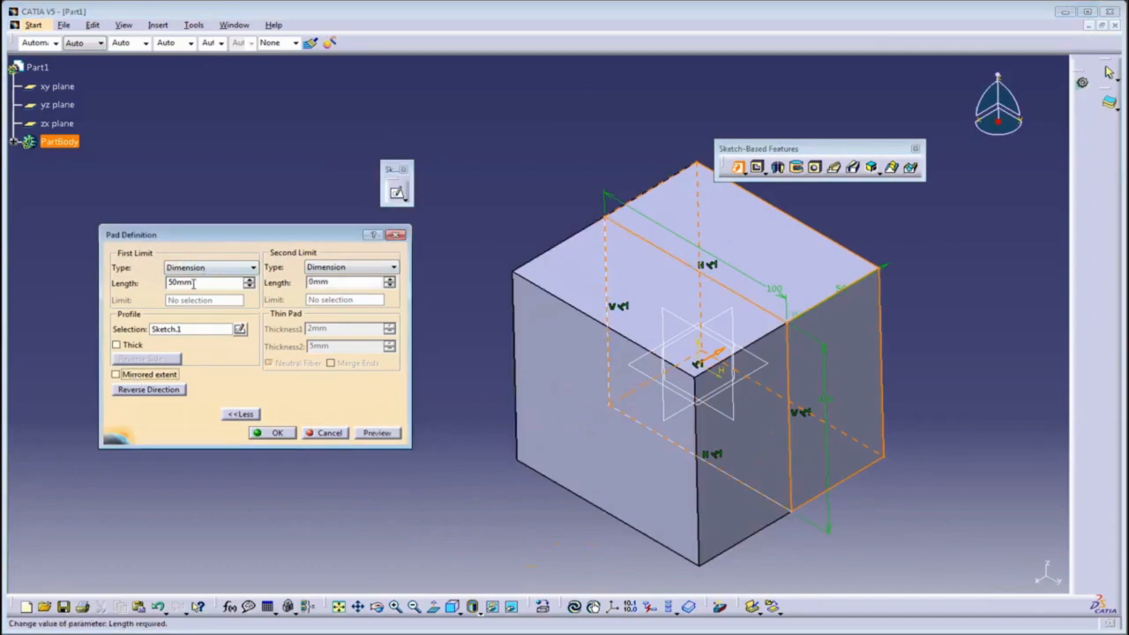
double_click(318, 282)
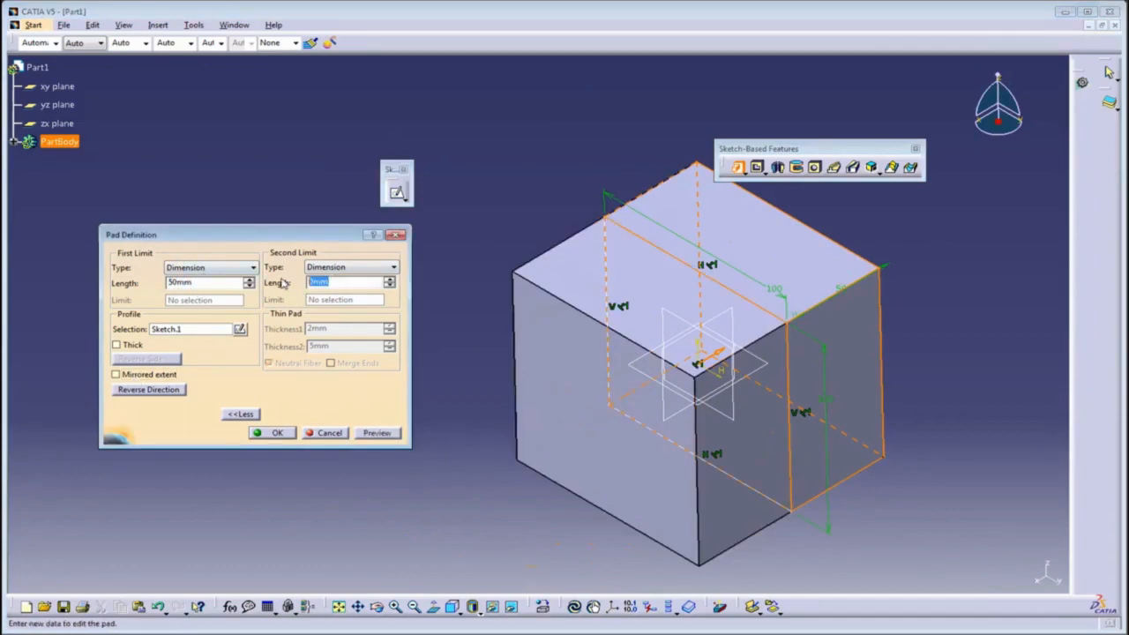
type("100")
left_click(392, 434)
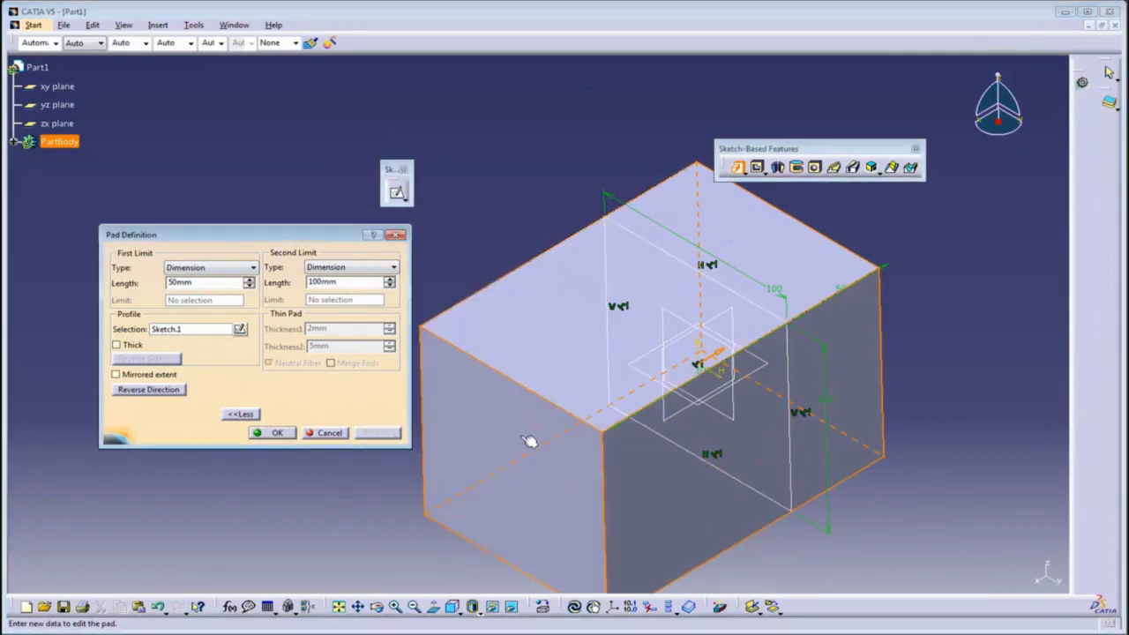
scroll(705, 463, "down", 1)
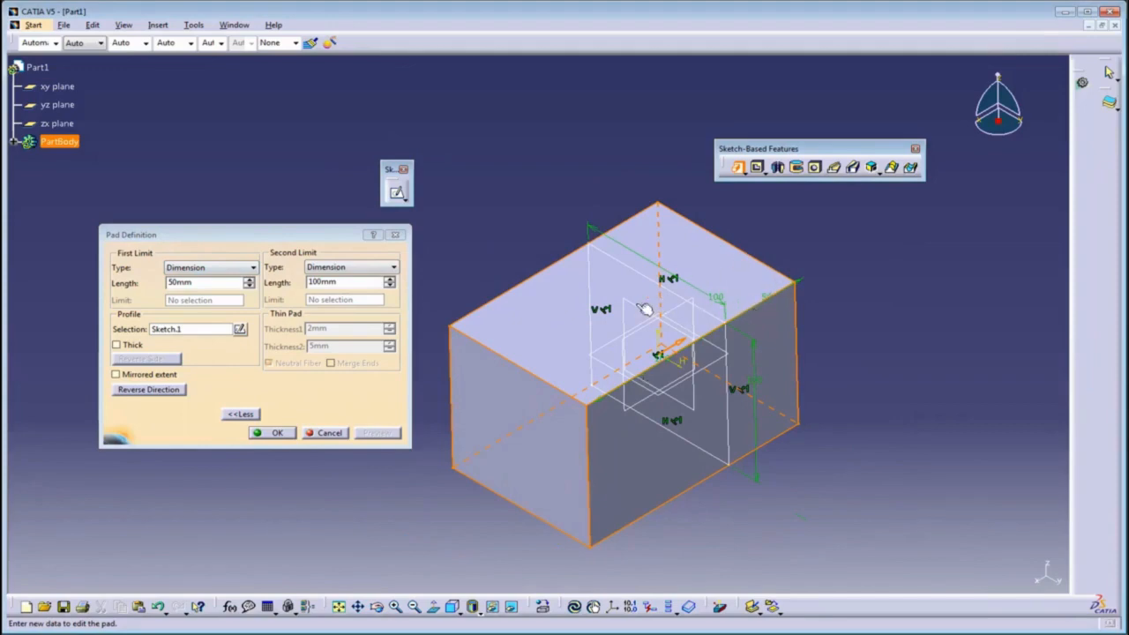
middle_click_drag(589, 419, 605, 361)
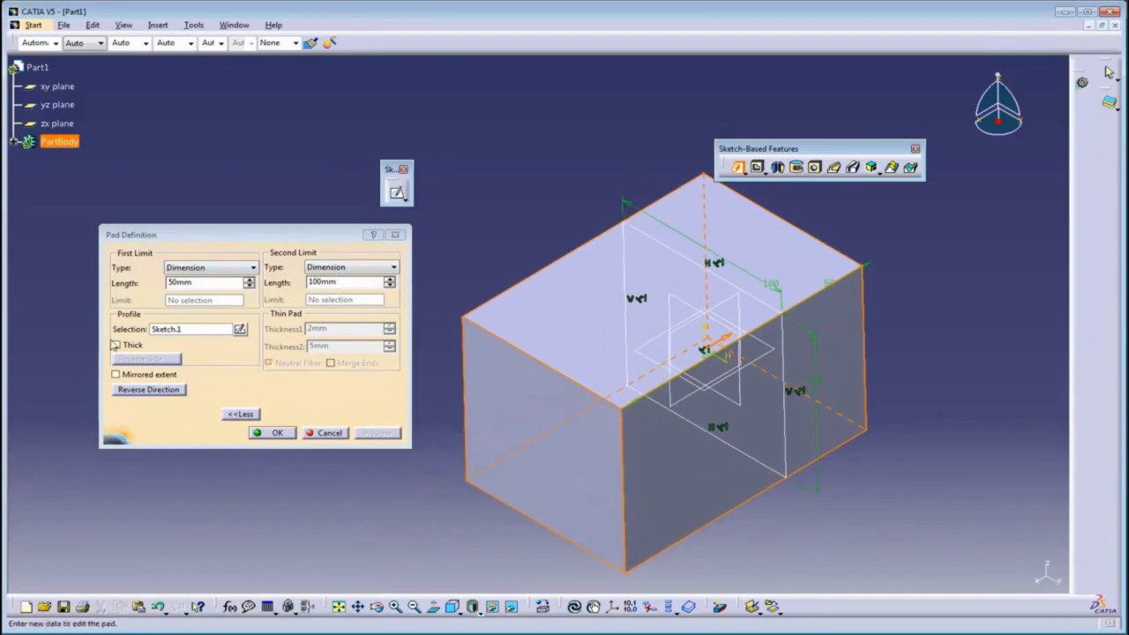
Re-enable Mirrored extent so the 50 mm length applies to both sides of the sketch, and preview the pad.
left_click(146, 378)
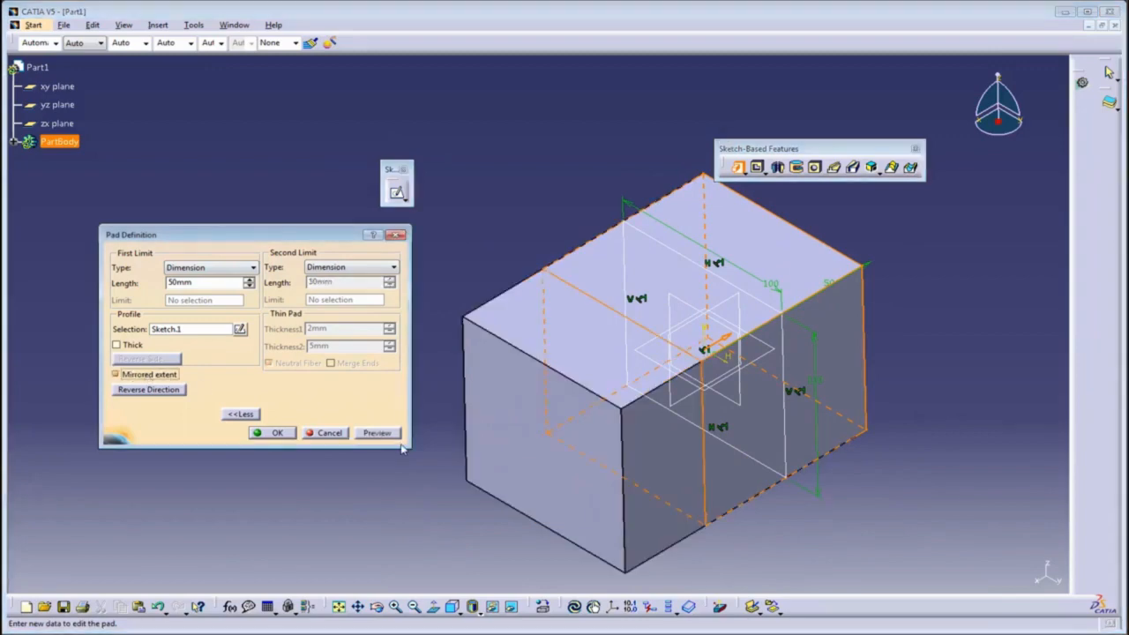
left_click(397, 434)
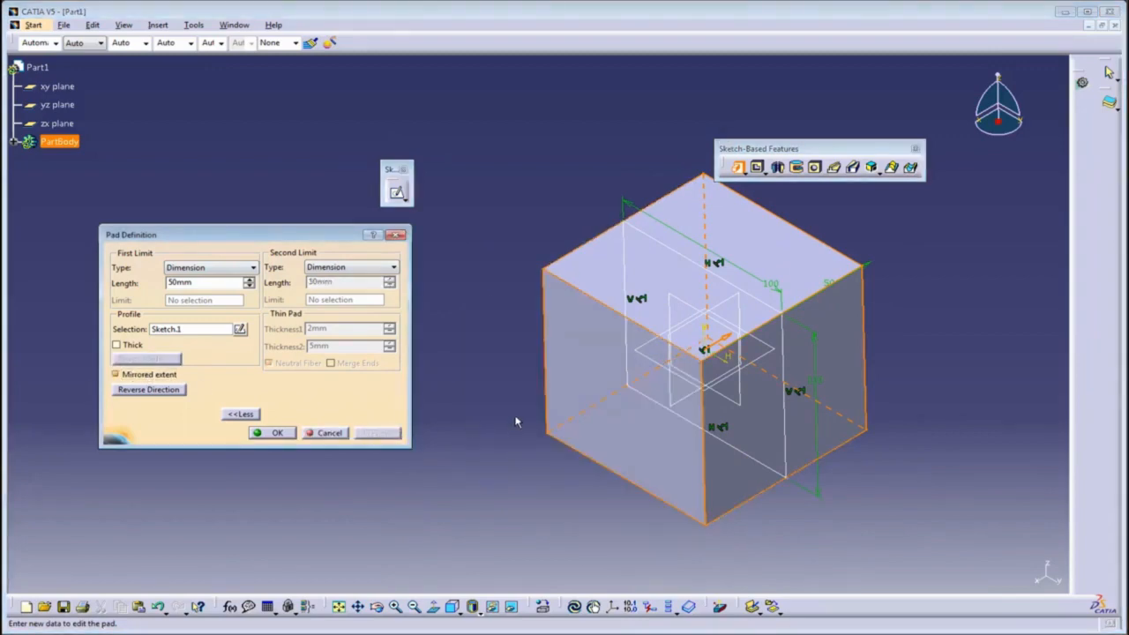
middle_click_drag(517, 441, 490, 392)
middle_click_drag(213, 299, 128, 272)
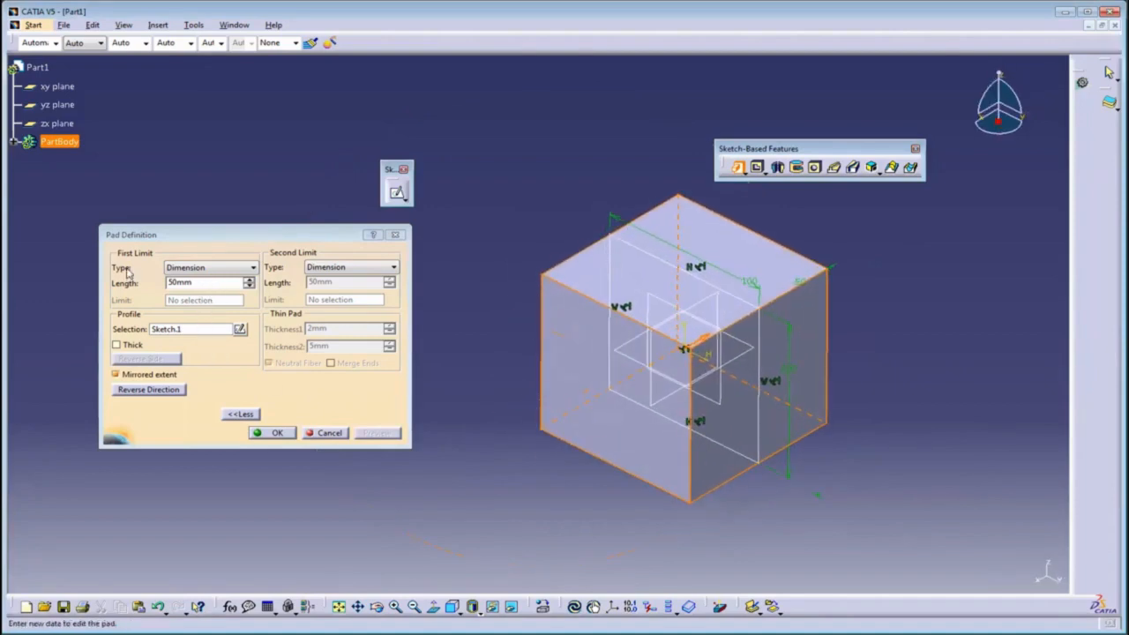
Review the first limit types, keep Dimension, and create the pad.
left_click(209, 269)
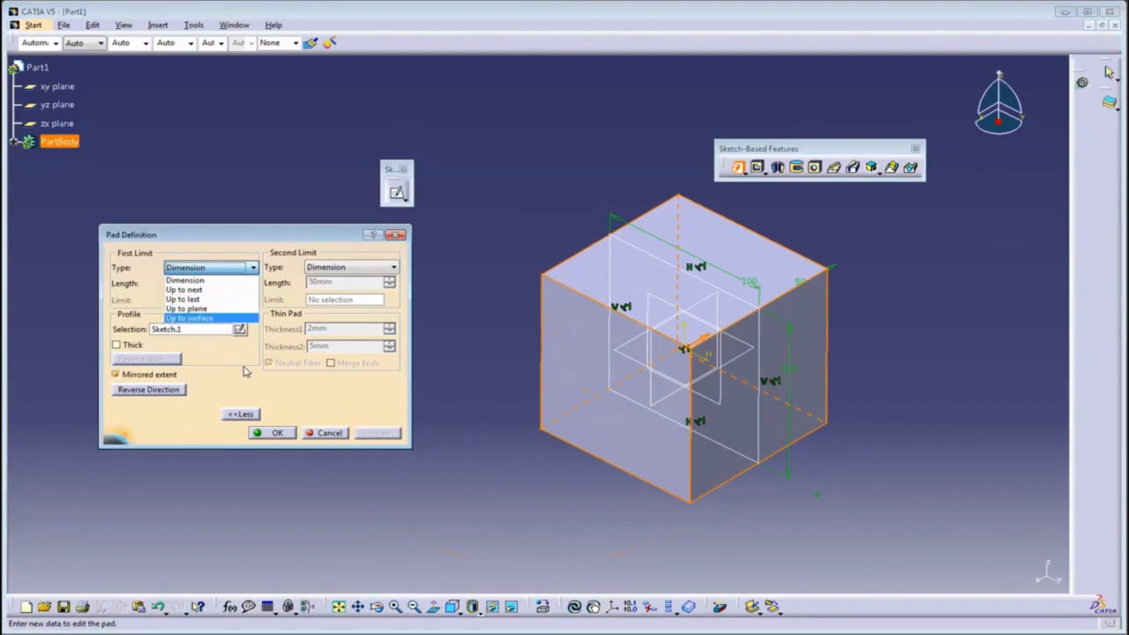
left_click(187, 280)
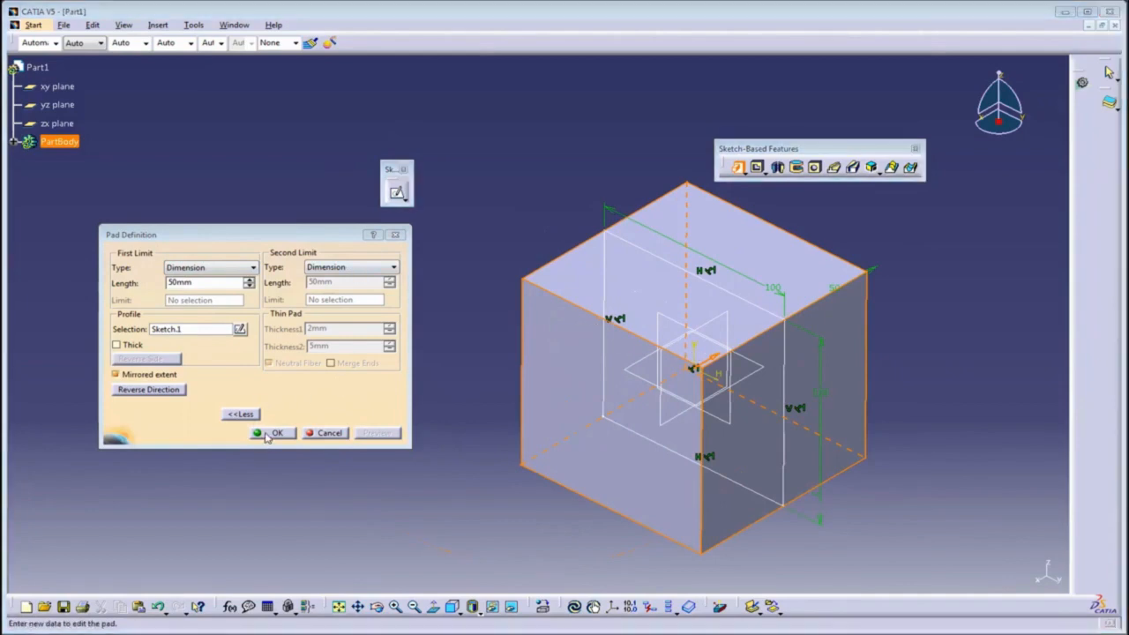
key("Return")
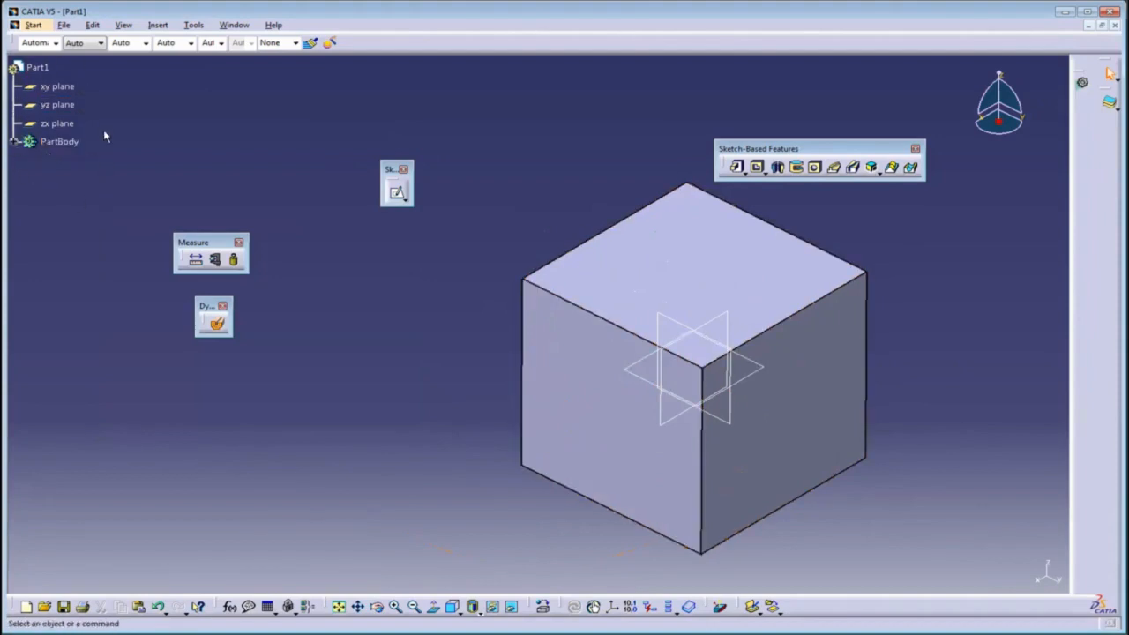
Reopen the pad's Sketch.1 for editing and delete the existing square.
left_click(12, 142)
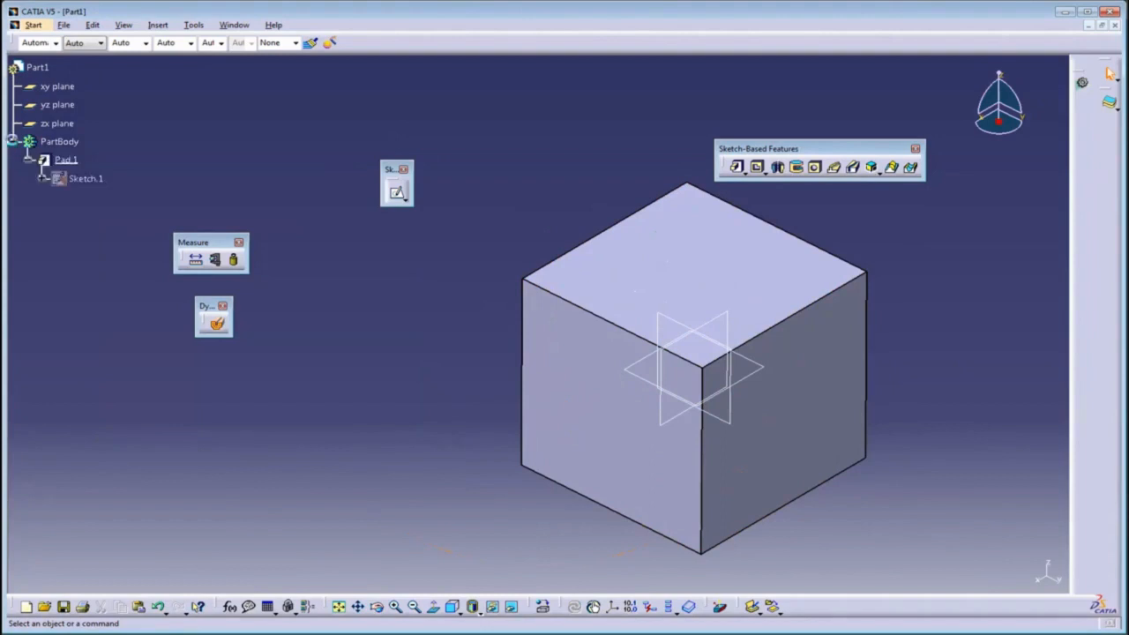
double_click(94, 180)
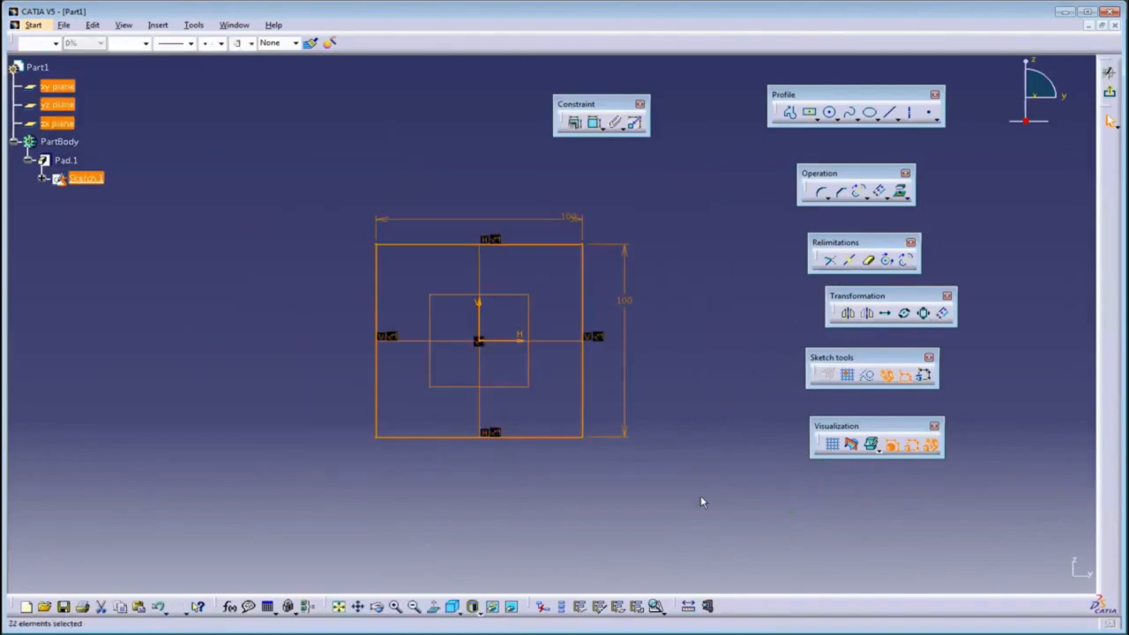
Start a profile at the origin with a vertical edge about 93 mm high, a top edge and a first notch down to about 47 mm.
left_click(443, 392)
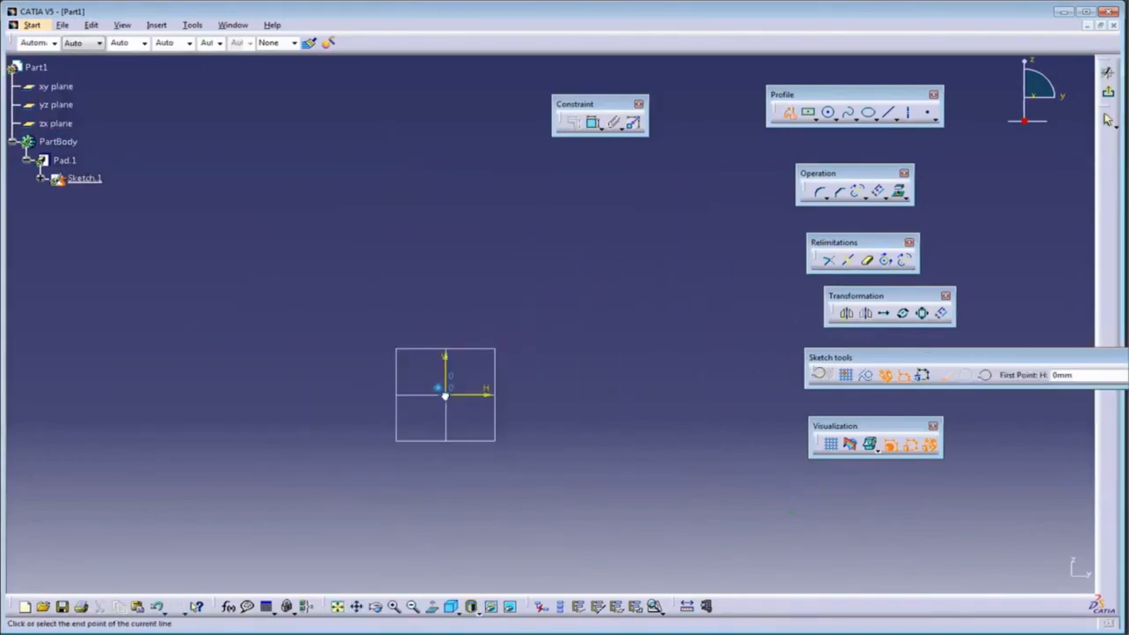
left_click(361, 254)
middle_click_drag(655, 320, 516, 320)
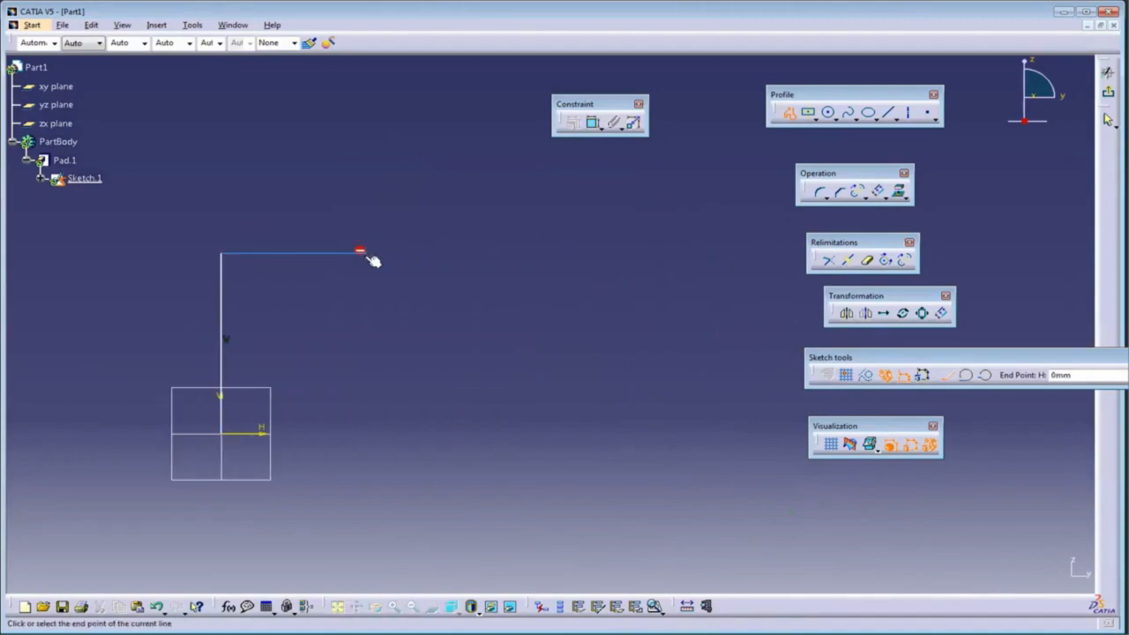
left_click(364, 254)
left_click(364, 341)
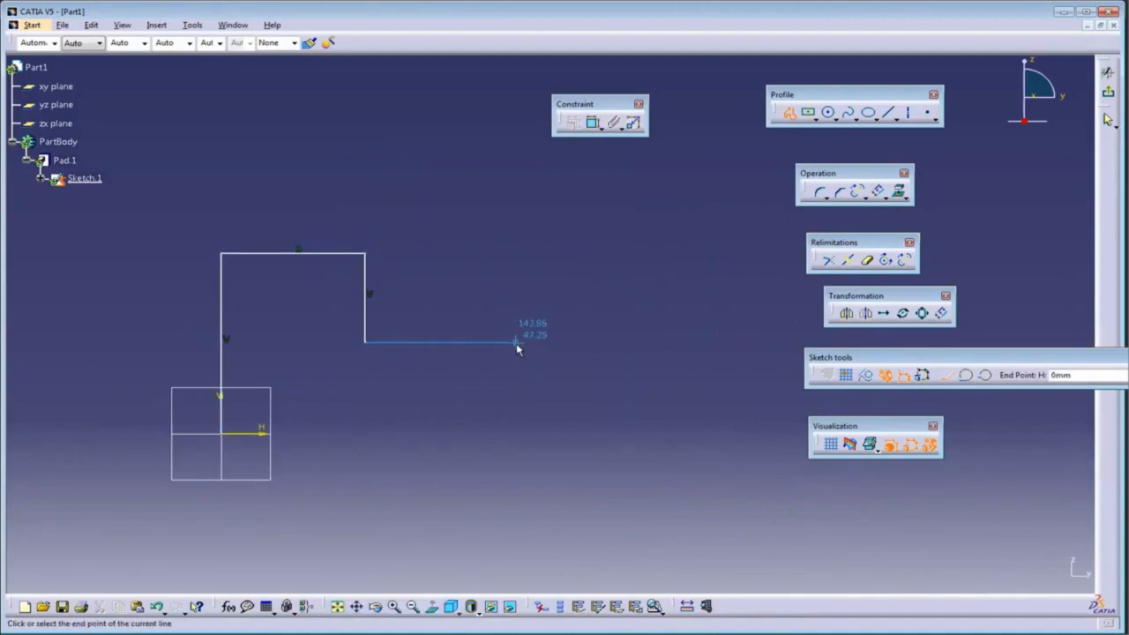
left_click(516, 343)
left_click(516, 254)
middle_click_drag(542, 308, 348, 308)
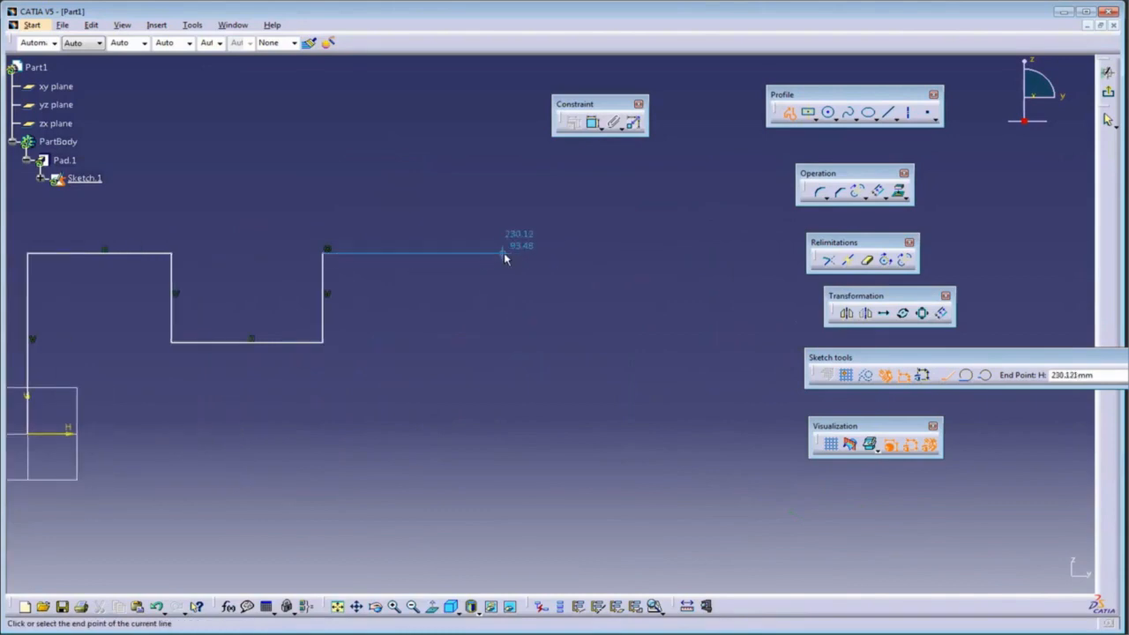
Continue the profile with a second raised section reaching about 230 mm from the origin, followed by a second notch aligned with the first.
left_click(503, 254)
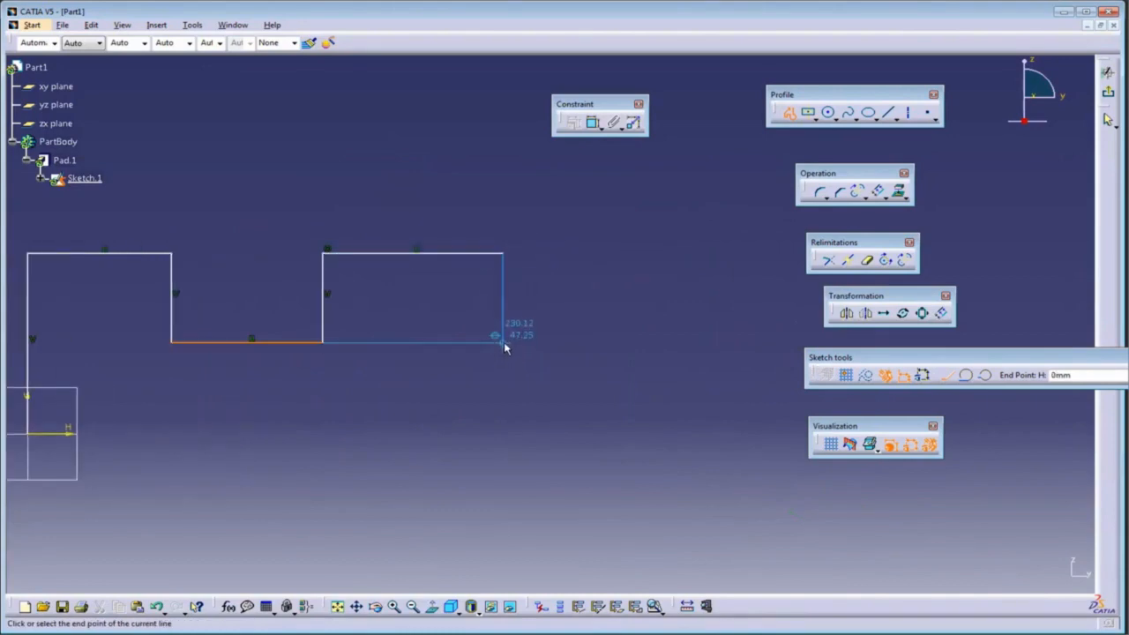
left_click(504, 342)
middle_click_drag(650, 345, 510, 361)
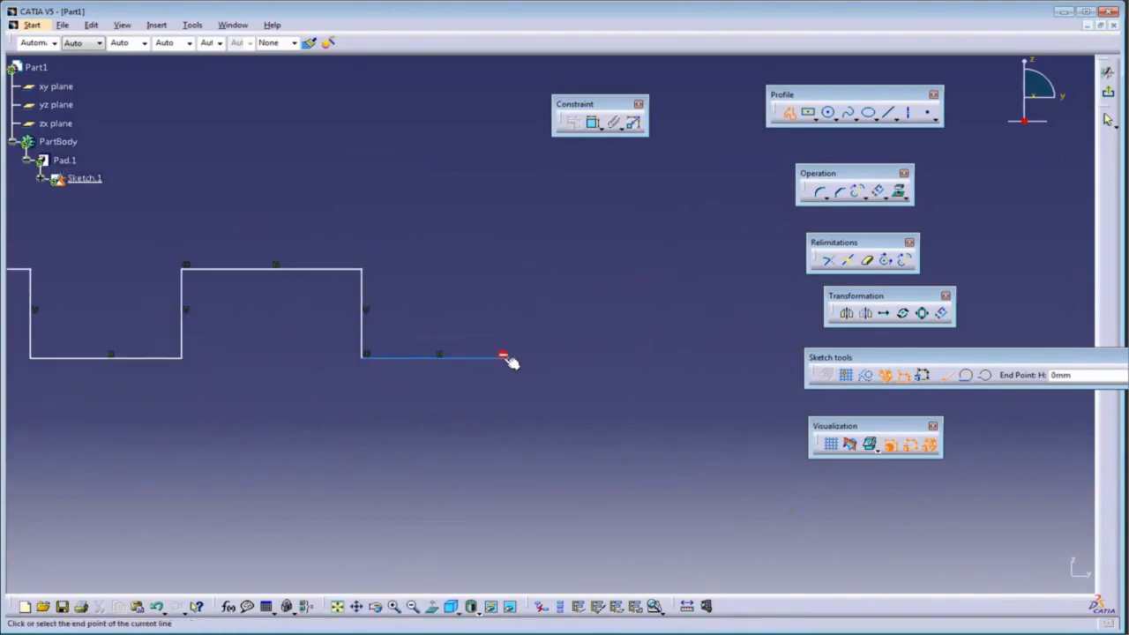
left_click(508, 356)
left_click(508, 267)
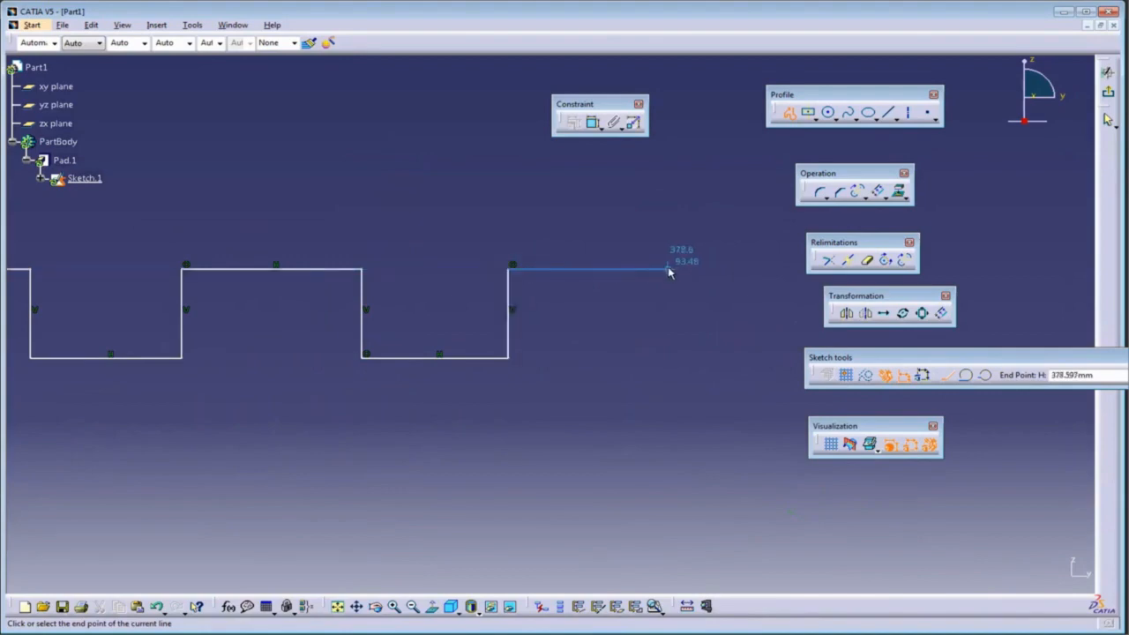
Extend the profile with a third raised section out to about 379 mm and a third notch ending at about 438 mm.
left_click(667, 269)
left_click(667, 357)
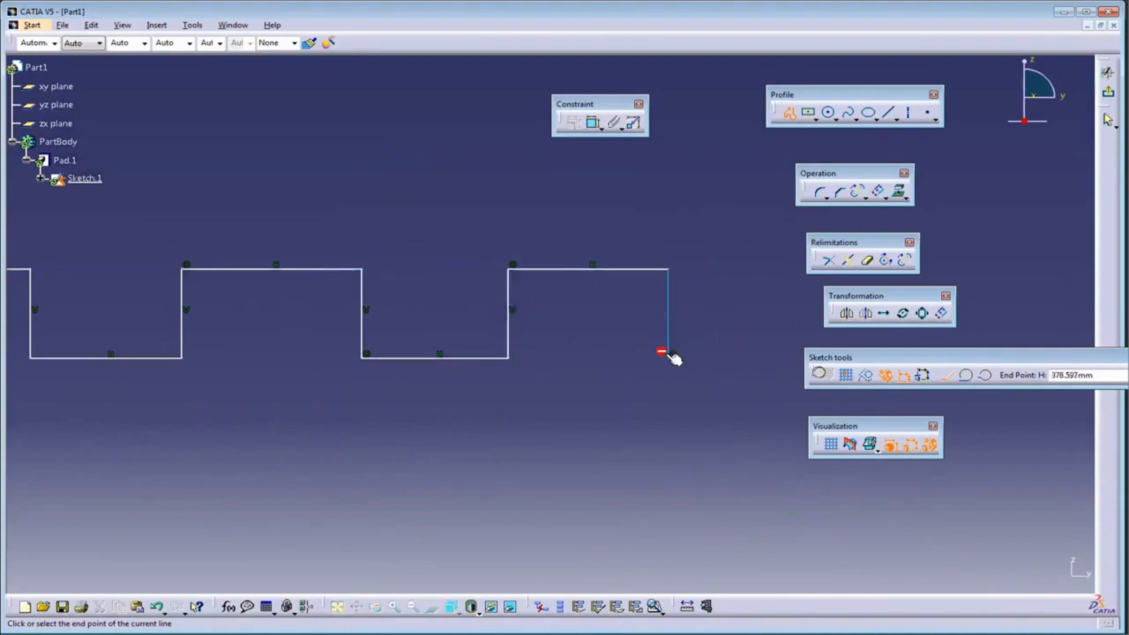
middle_click_drag(667, 354, 473, 358)
left_click(597, 358)
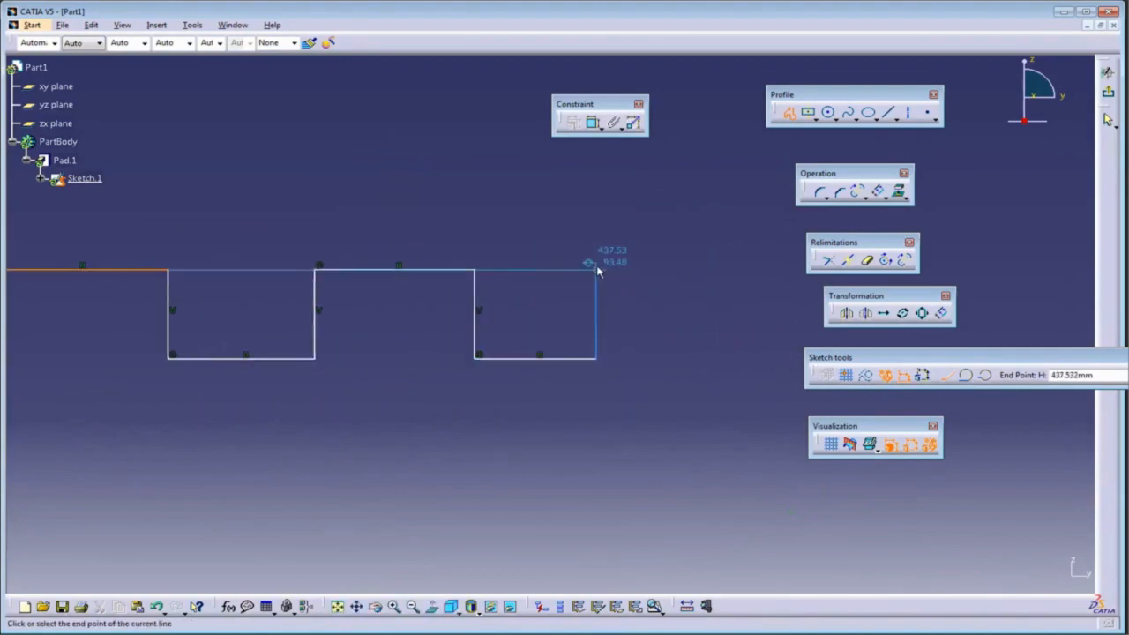
left_click(597, 269)
Finish the profile with a top edge to about 515 mm, a tangent arc, a vertical line to the horizontal axis and a closing line to the origin.
middle_click_drag(481, 273, 226, 273)
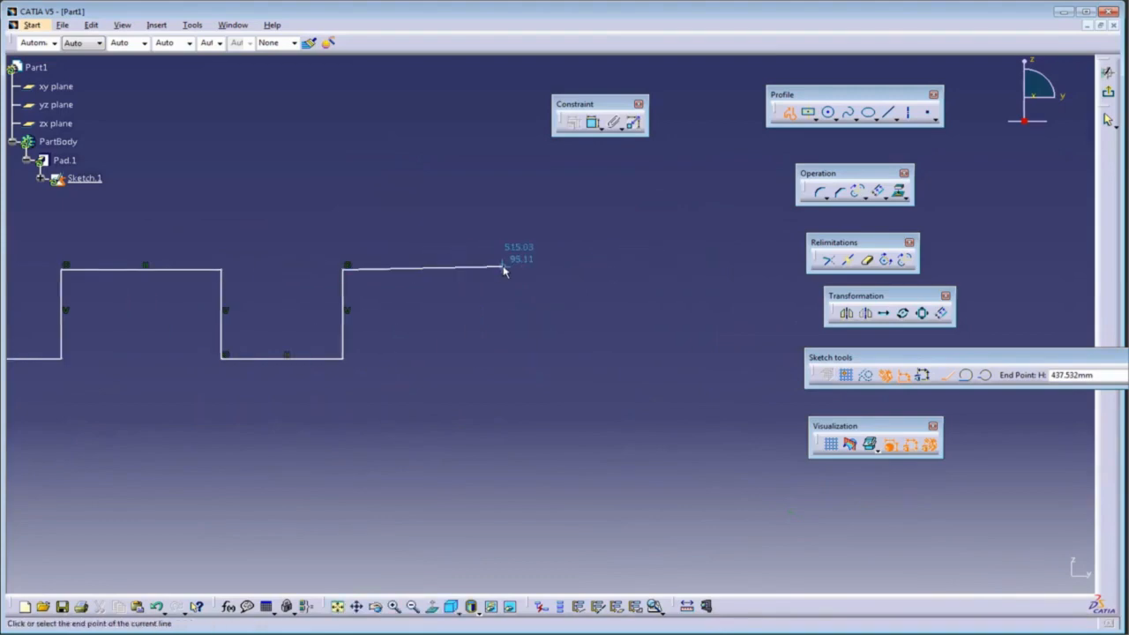
left_click(505, 270)
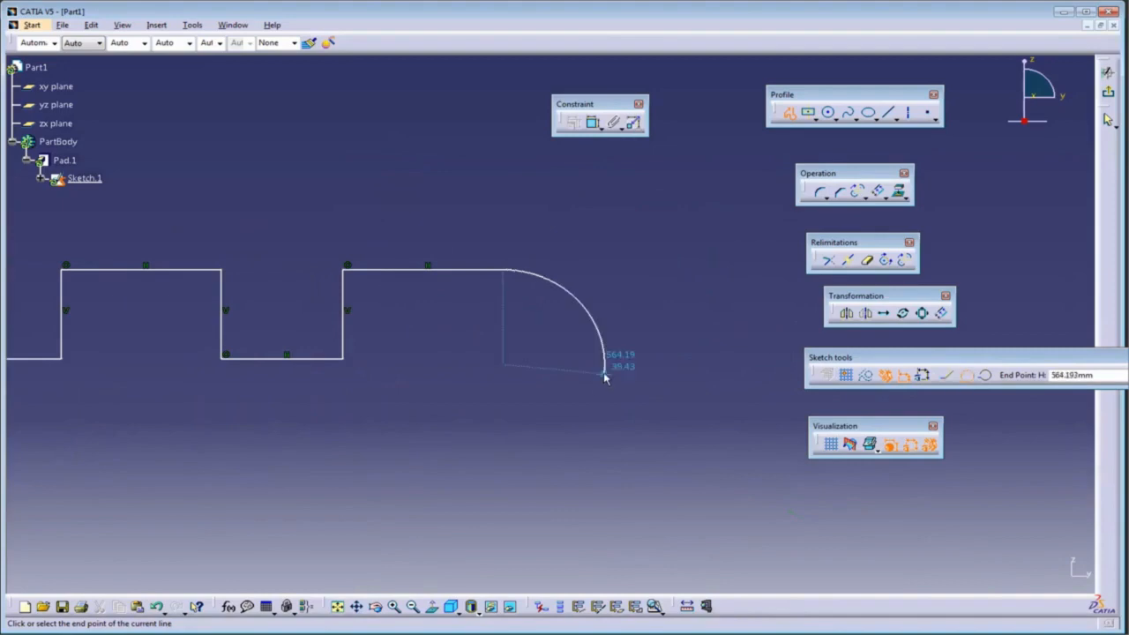
mouse_move(595, 443)
middle_mouse_down()
mouse_move(765, 443)
mouse_move(762, 426)
middle_mouse_up()
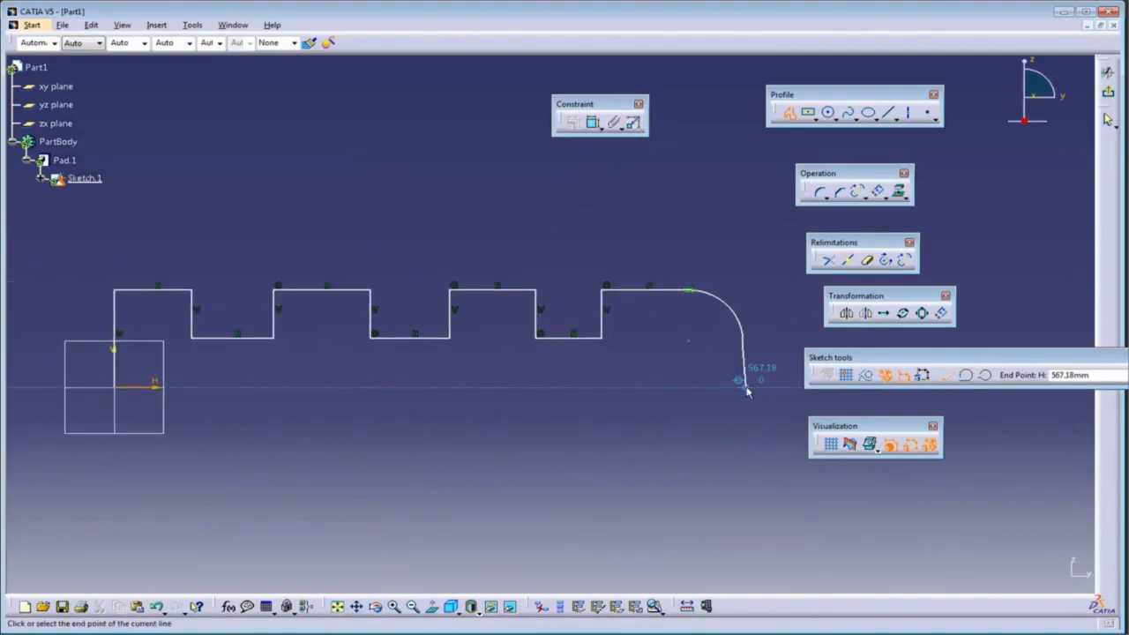
middle_click_drag(745, 392, 632, 398)
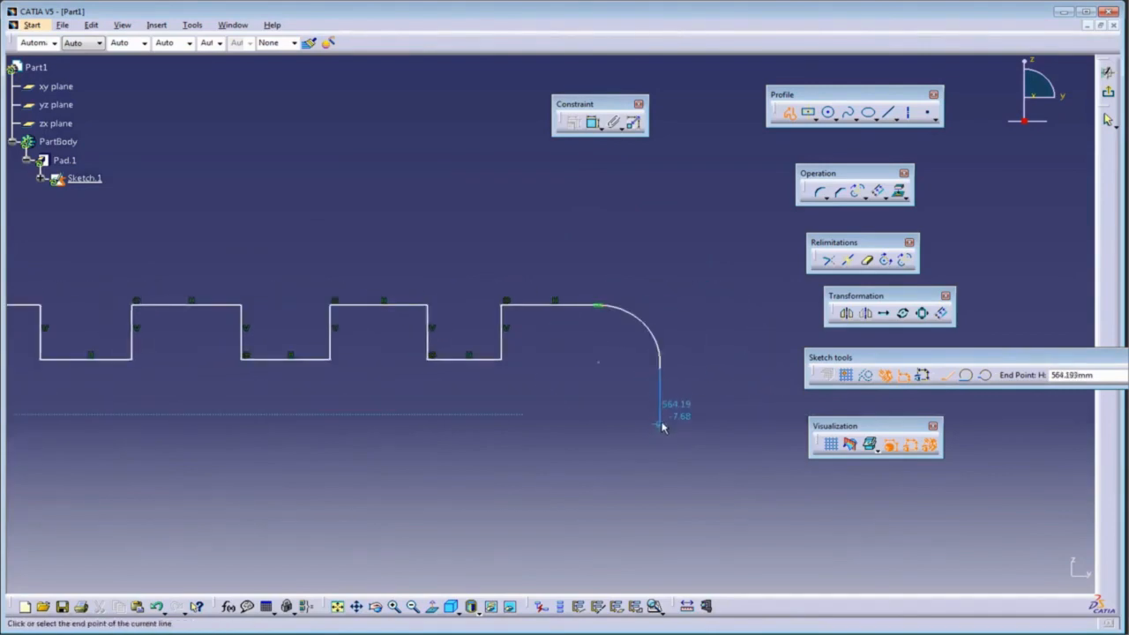
middle_click_drag(643, 447, 637, 485, "ctrl")
middle_click_drag(511, 403, 605, 403)
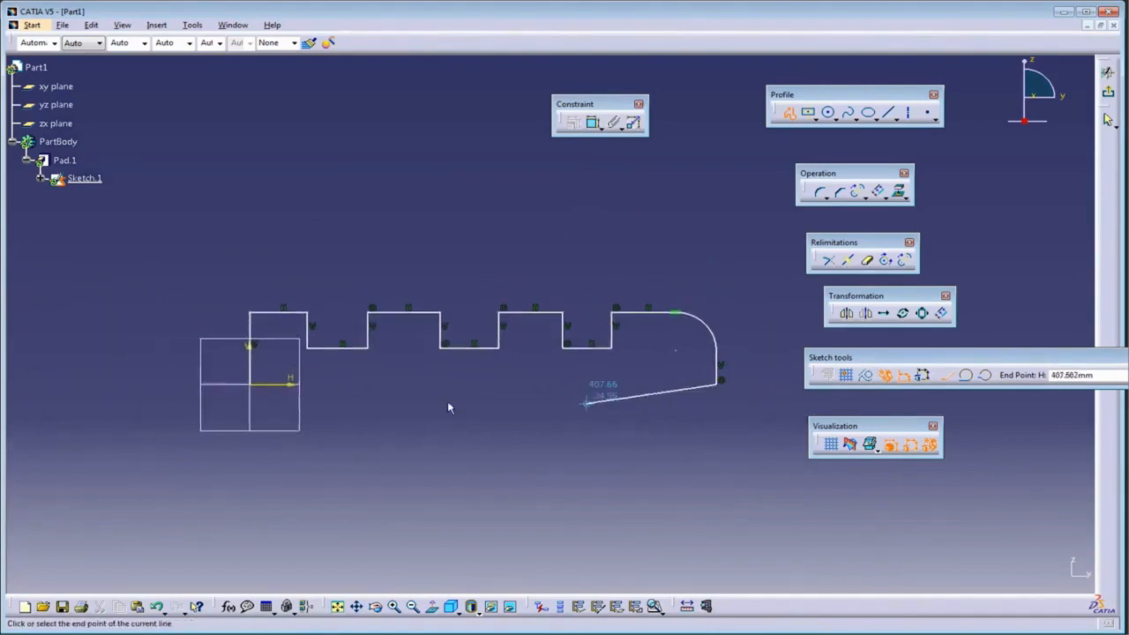
left_click(250, 383)
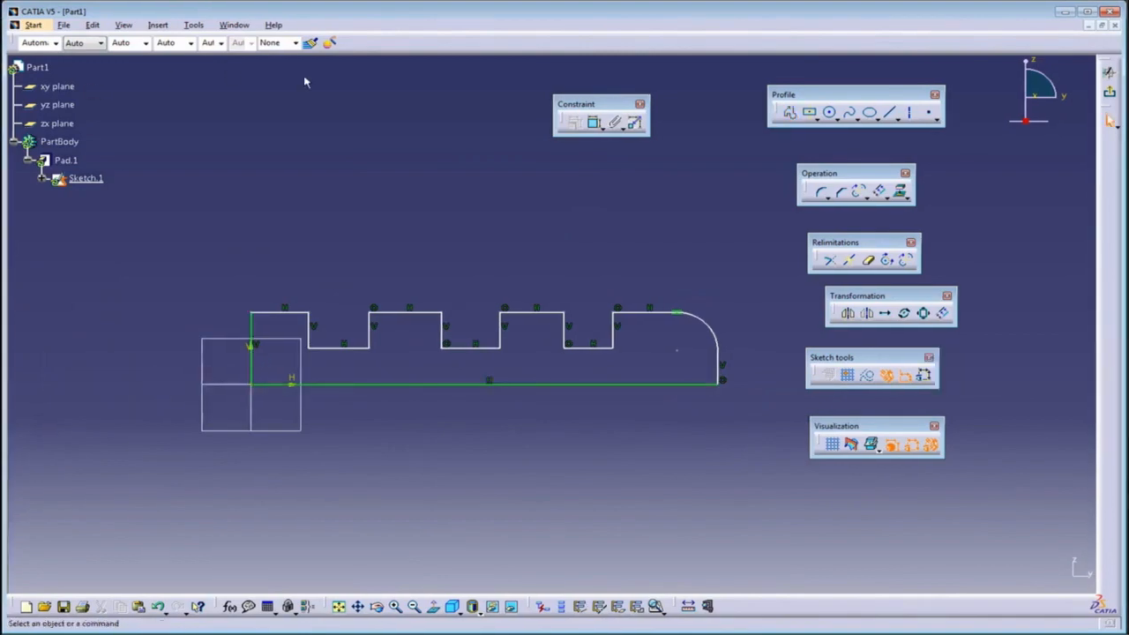
Run Sketch Analysis to check whether the stepped profile is closed.
left_click(190, 27)
left_click(213, 195)
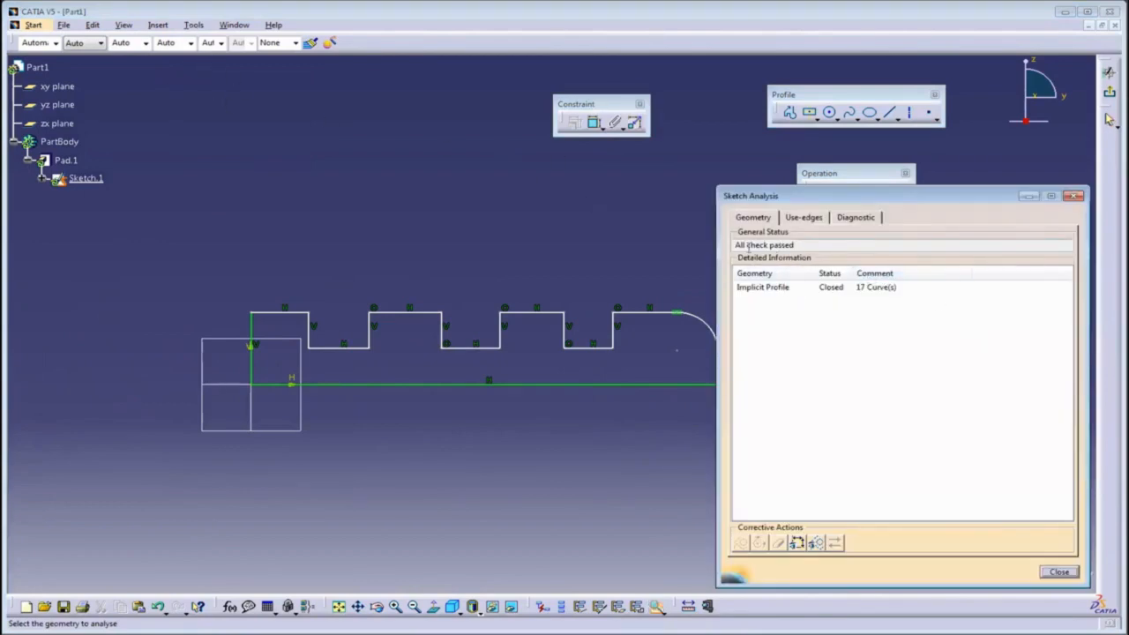
Close the sketch analysis and leave the sketch to rebuild the pad from the notched profile.
left_click(1056, 572)
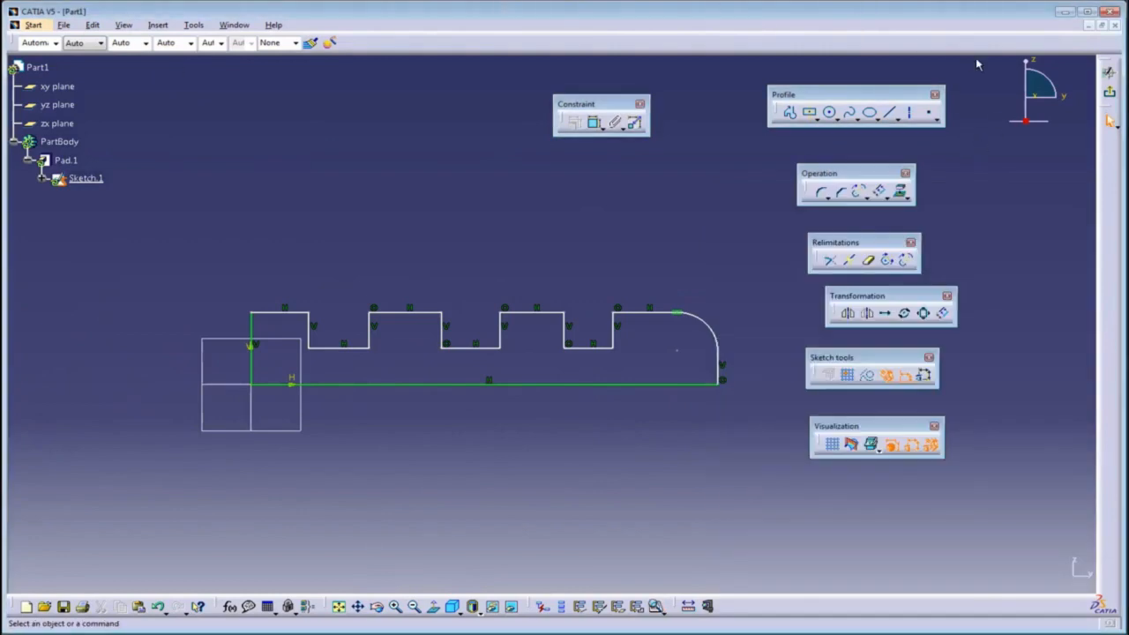
left_click(1109, 72)
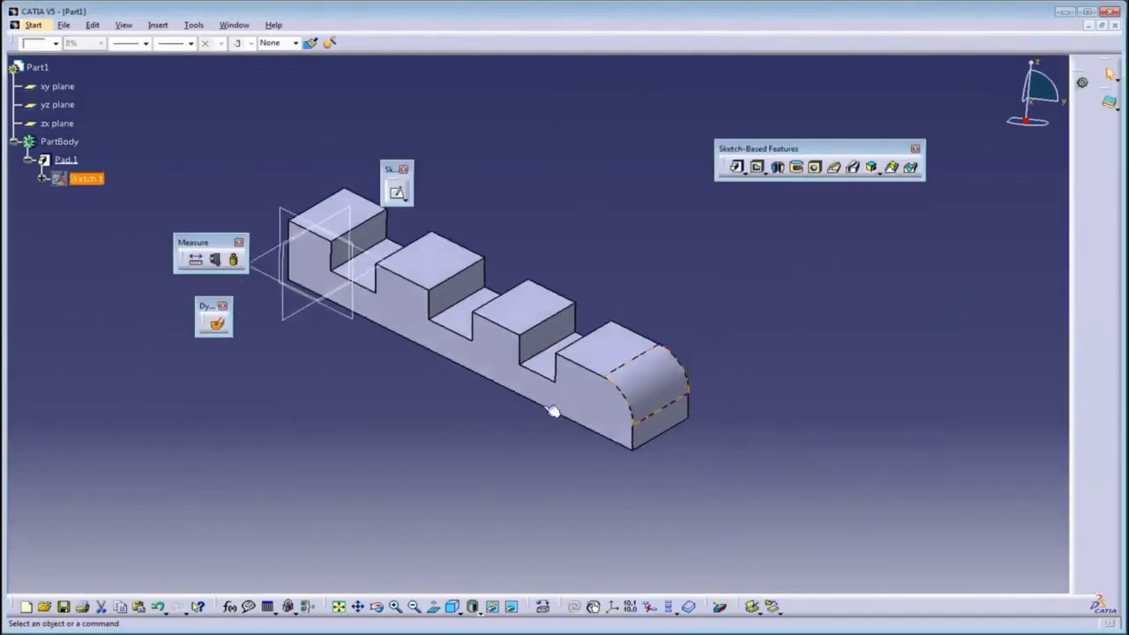
mouse_move(549, 411)
middle_mouse_down()
mouse_move(673, 477)
mouse_move(424, 385)
mouse_move(471, 378)
mouse_move(467, 391)
mouse_move(500, 331)
mouse_move(449, 264)
middle_mouse_up()
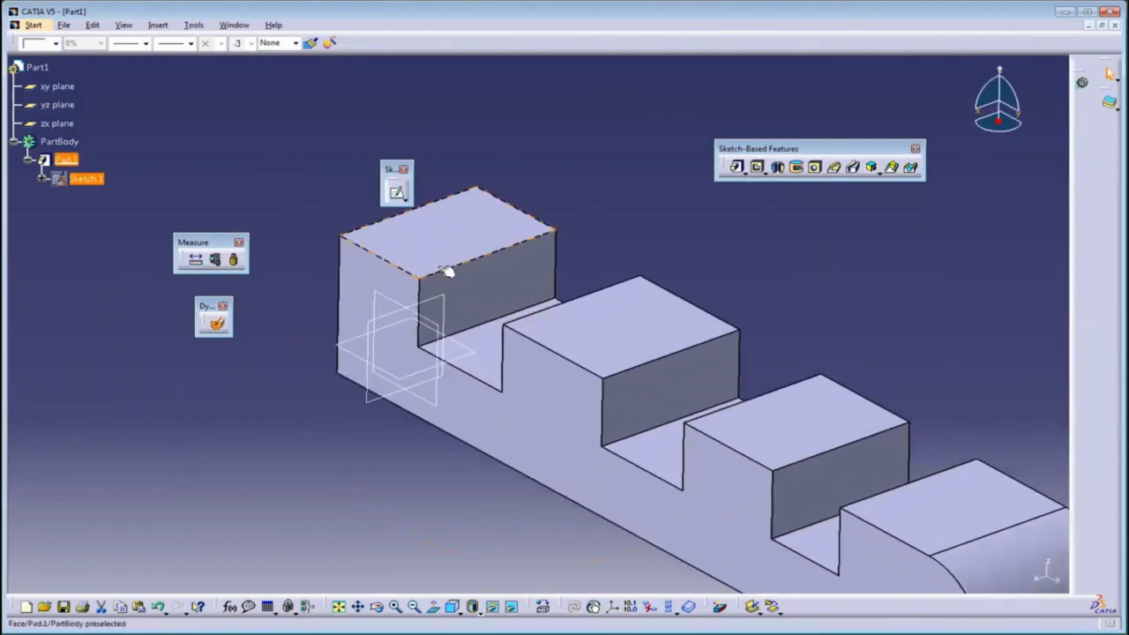
Sketch a small rectangle on the vertical wall of the first raised block facing the first notch, and exit the sketch.
left_click(484, 284)
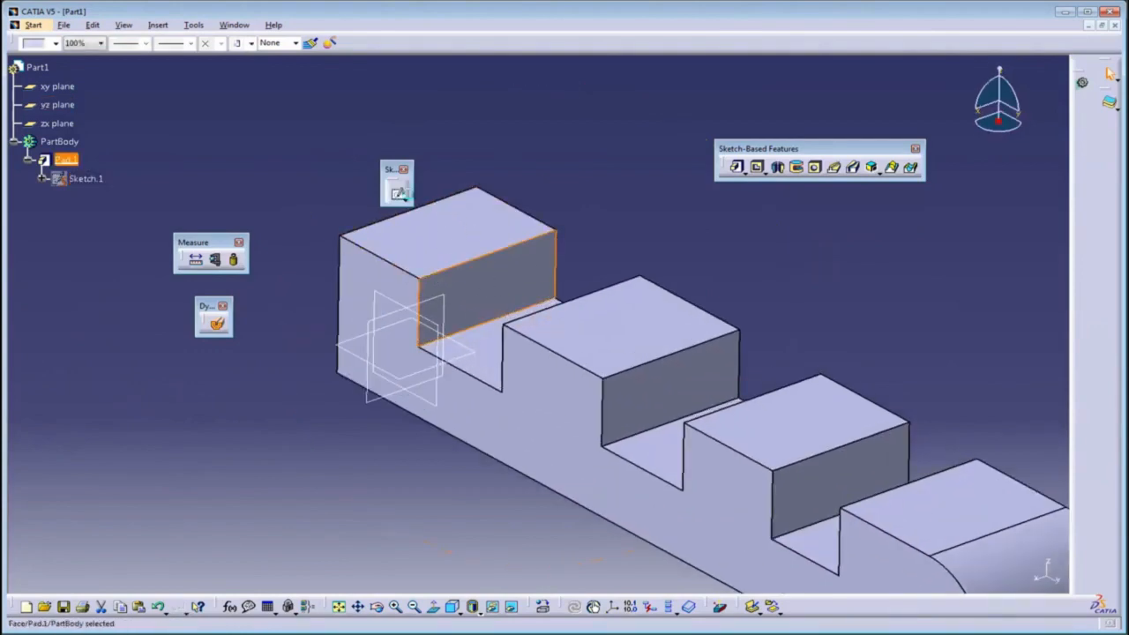
left_click(399, 193)
left_click(820, 121)
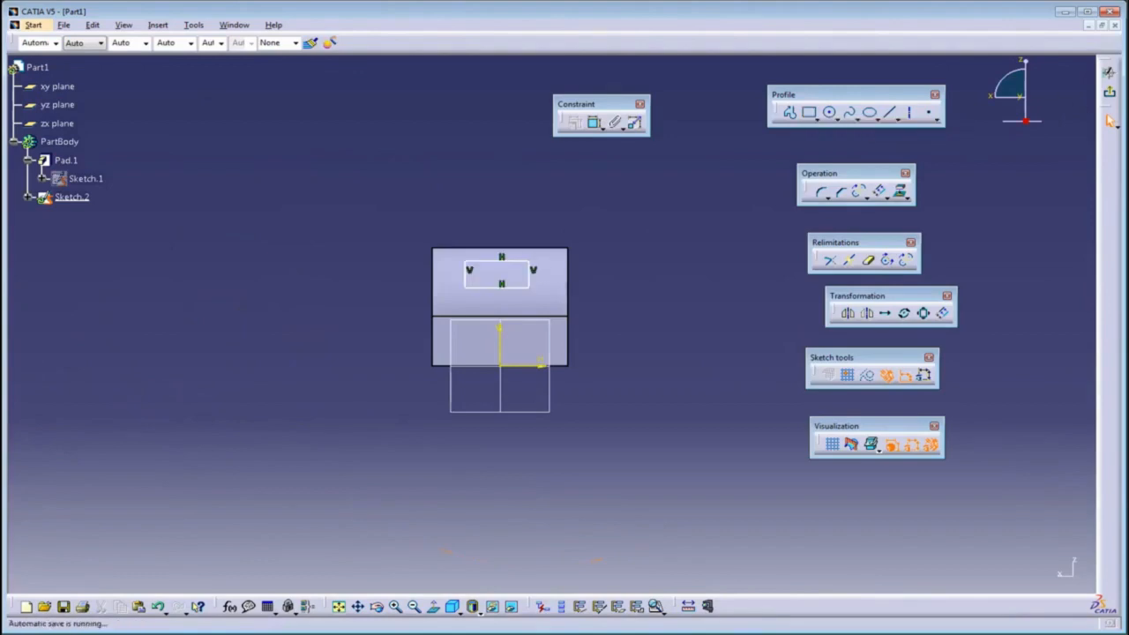
left_click(1109, 72)
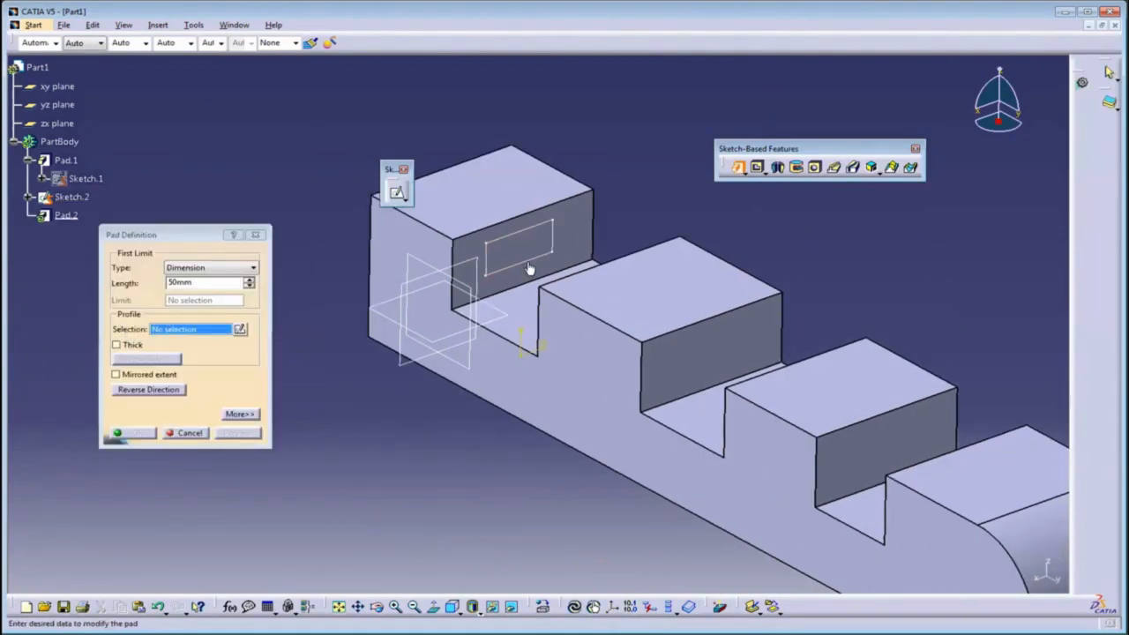
Start a pad from the small rectangle, set its first limit to Up to next and preview it.
left_click(530, 269)
mouse_move(463, 426)
middle_mouse_down()
mouse_move(572, 462)
mouse_move(577, 415)
middle_mouse_up()
middle_click_drag(586, 258, 547, 266)
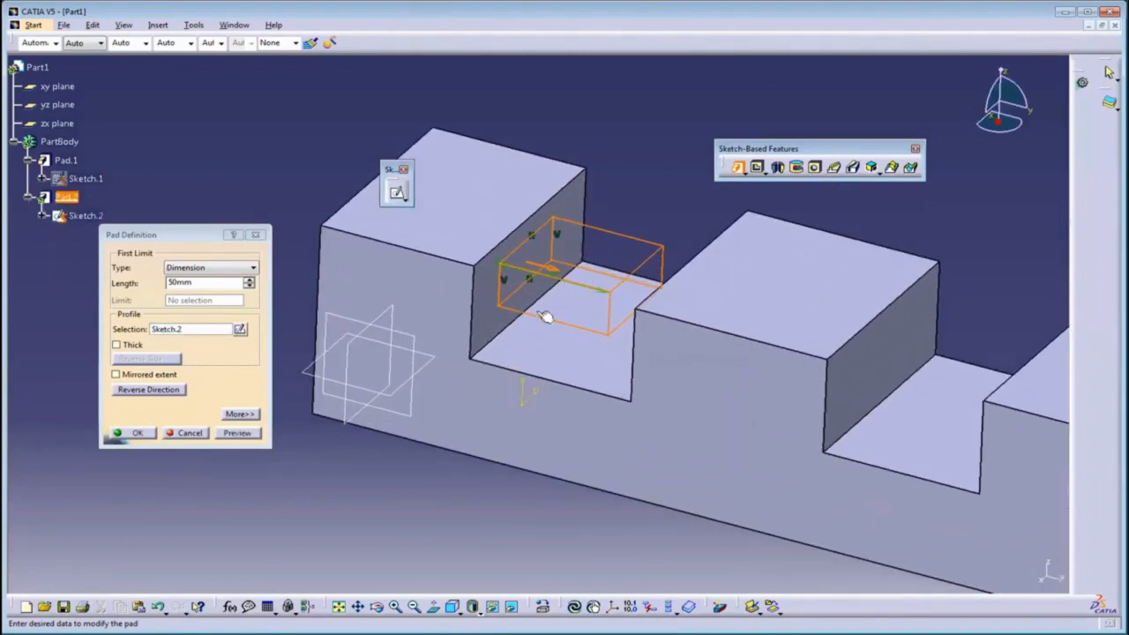
left_click(199, 268)
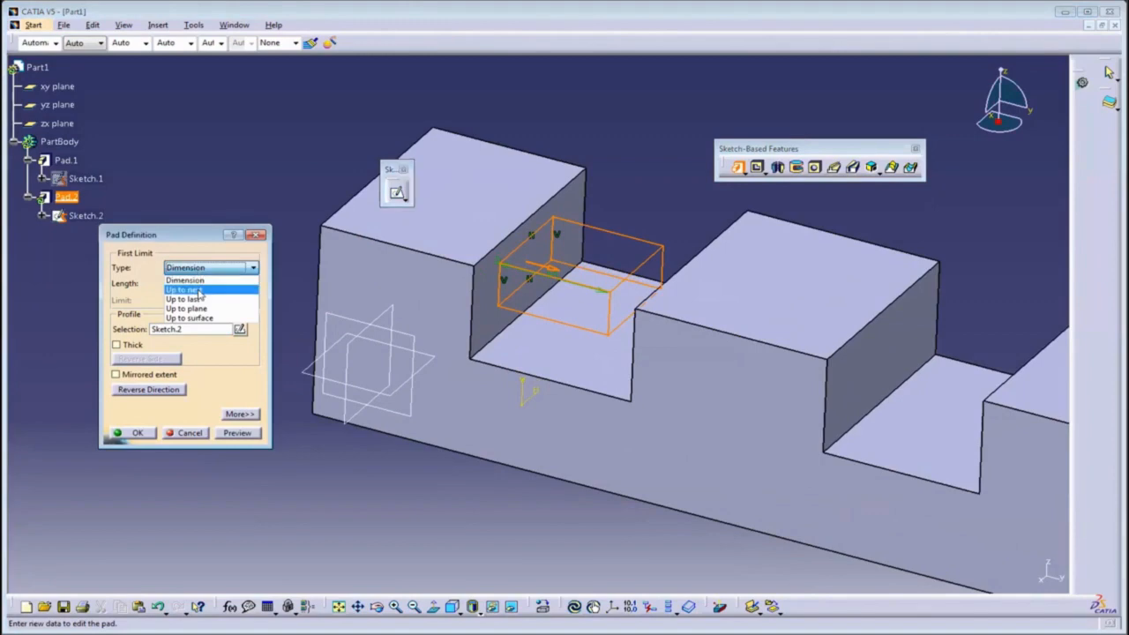
left_click(475, 538)
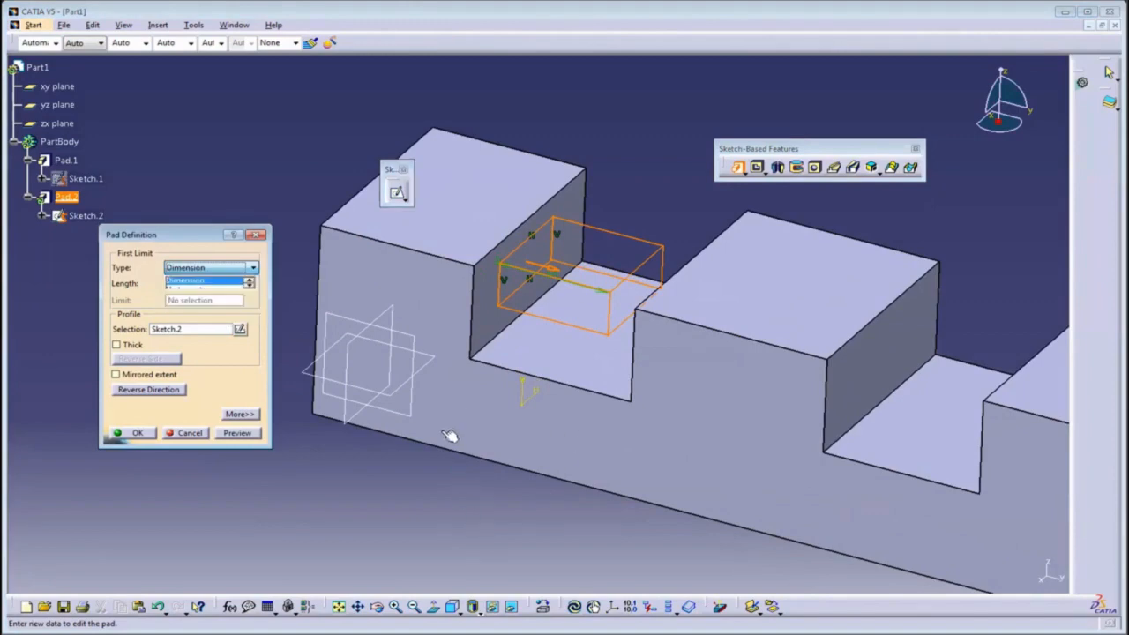
middle_click_drag(449, 436, 491, 315)
middle_click_drag(464, 410, 636, 414)
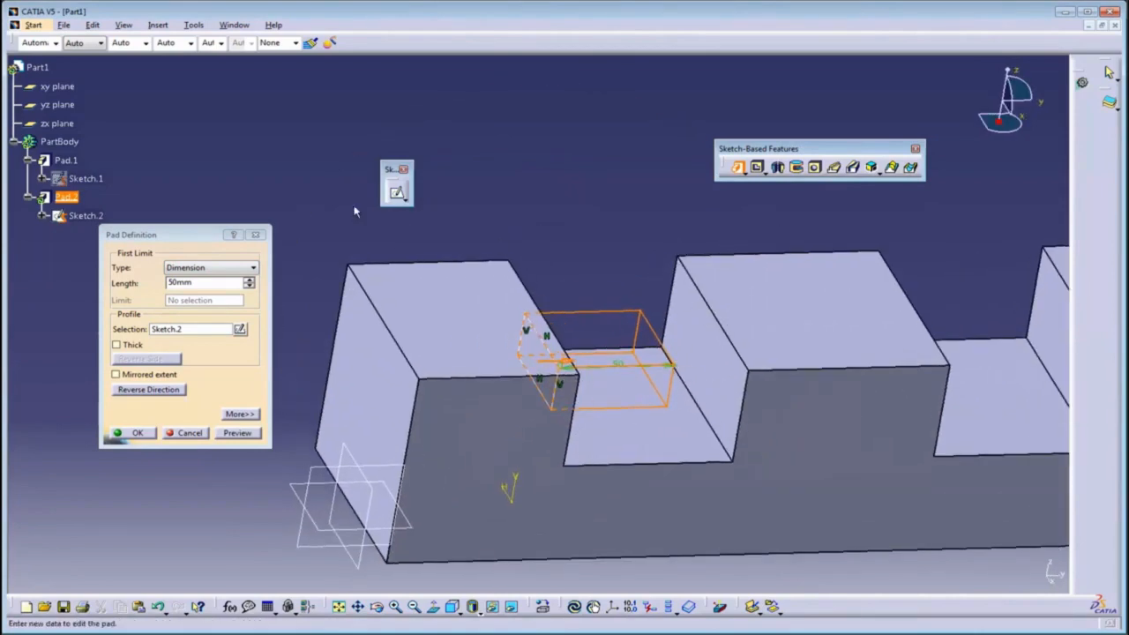
left_click(212, 267)
left_click(212, 292)
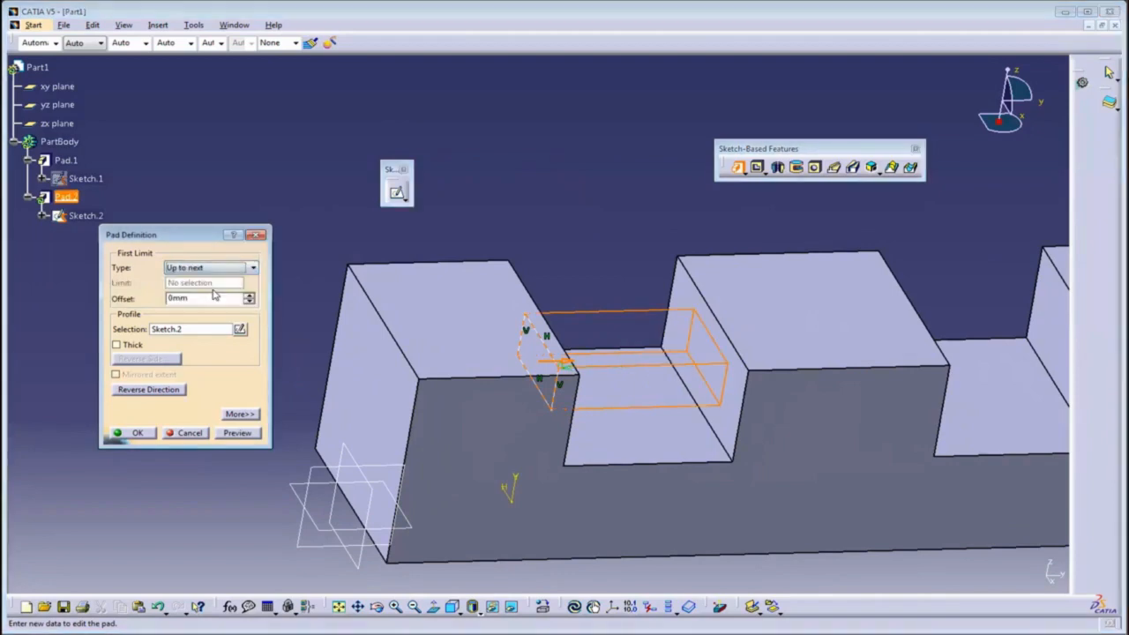
left_click(236, 434)
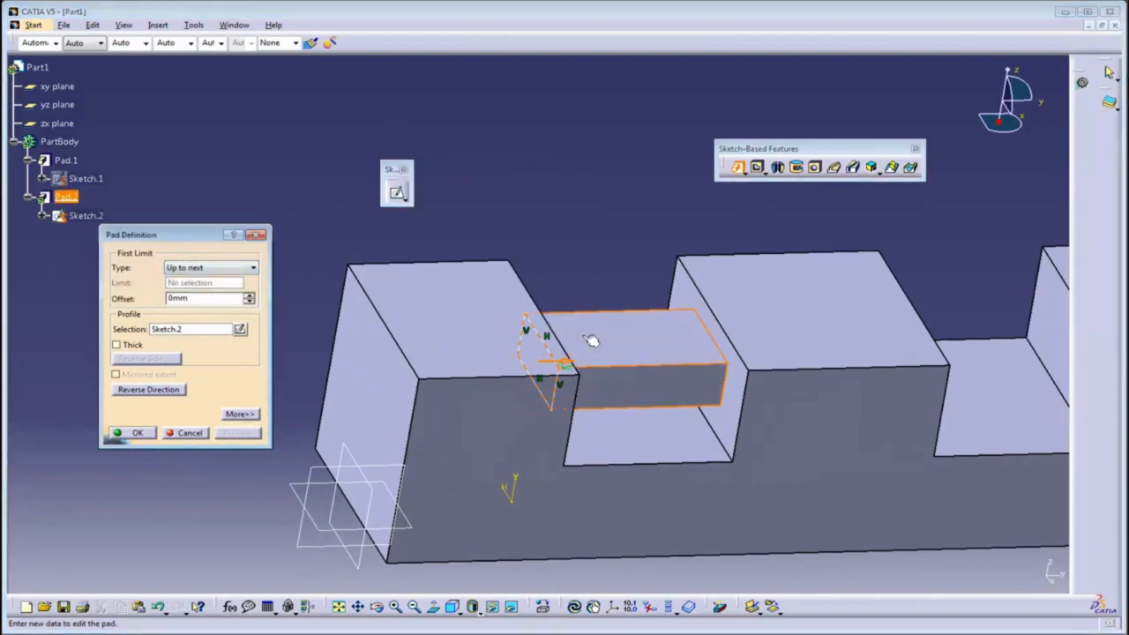
Change the pad's first limit to Up to last and preview it across the notches.
left_click(215, 268)
left_click(212, 304)
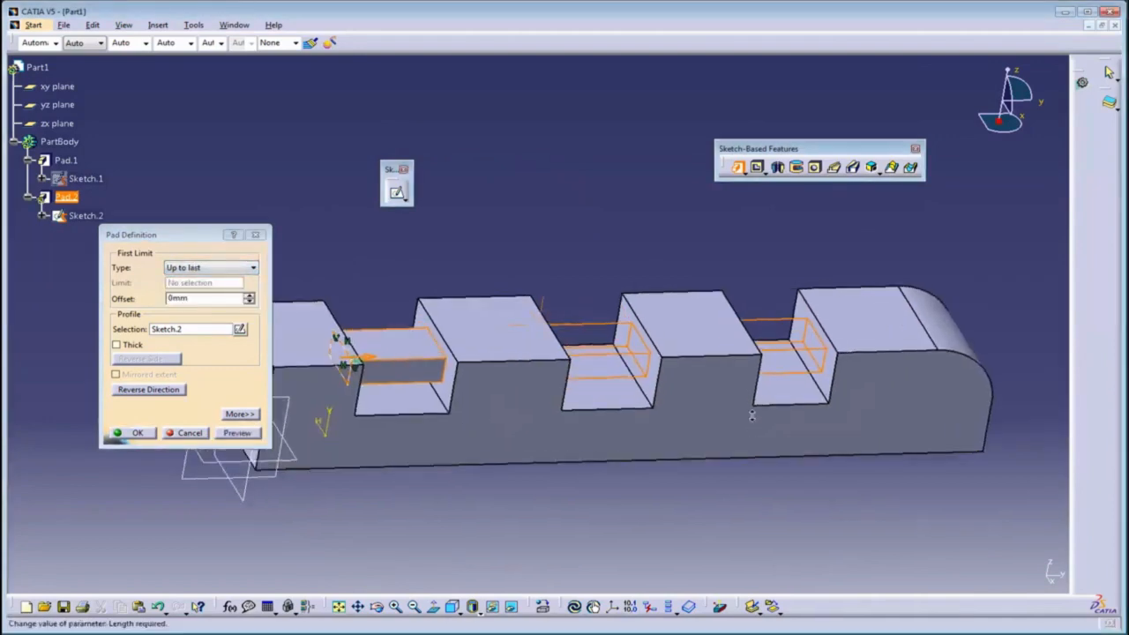
middle_click_drag(752, 415, 898, 295, "ctrl")
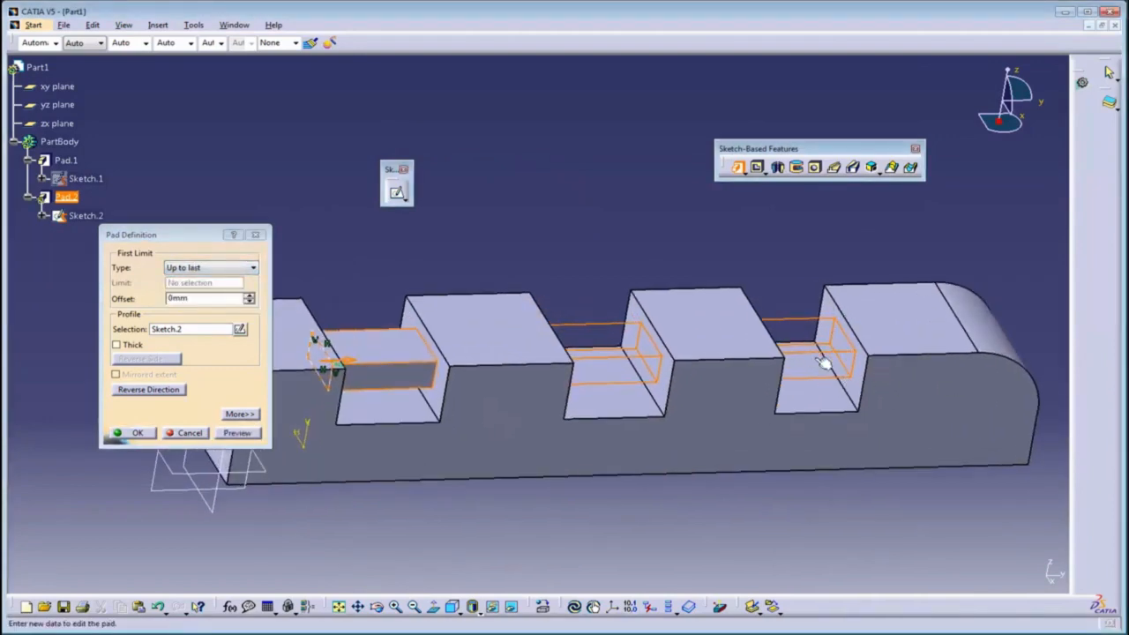
left_click(236, 432)
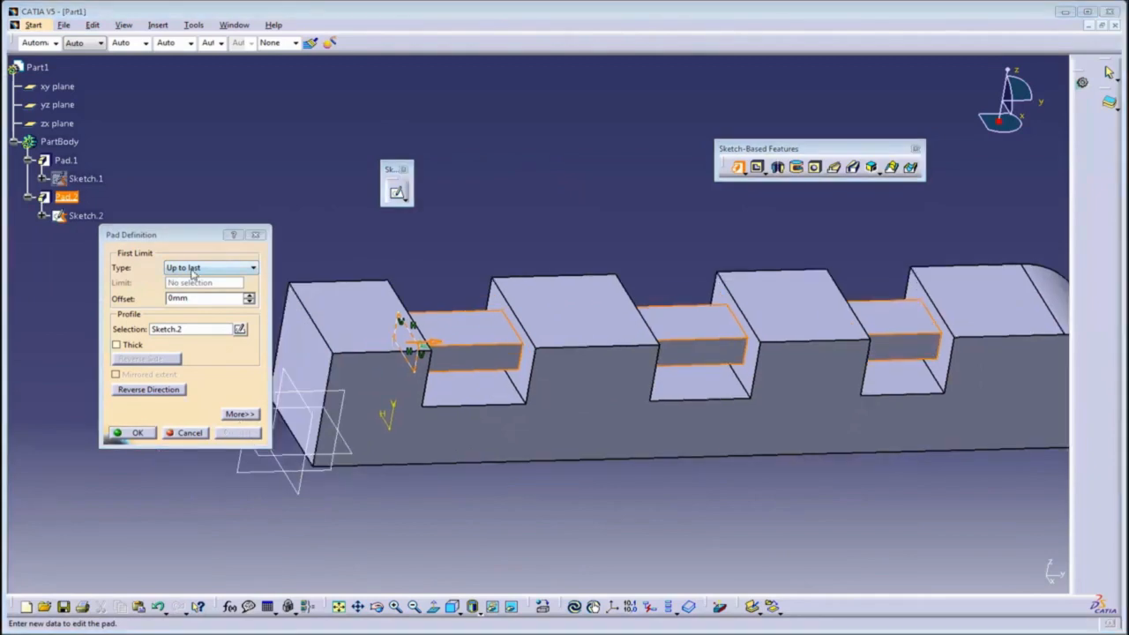
Change the pad's first limit to Up to plane, using the far wall of the second notch as the limit.
left_click(192, 268)
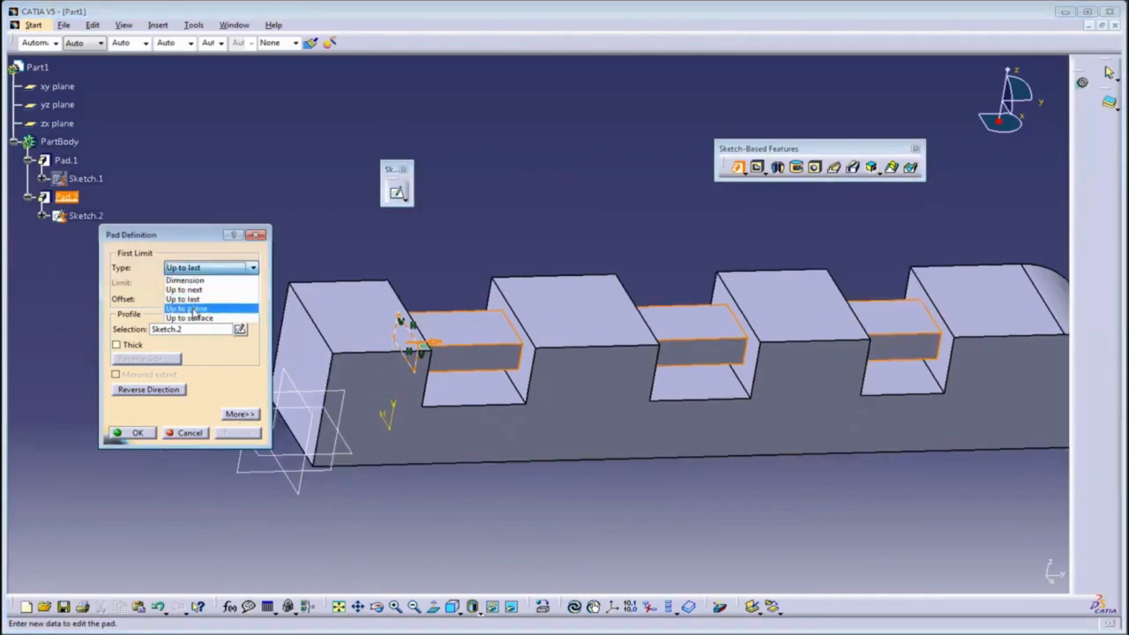
left_click(192, 311)
middle_click_drag(502, 419, 569, 426)
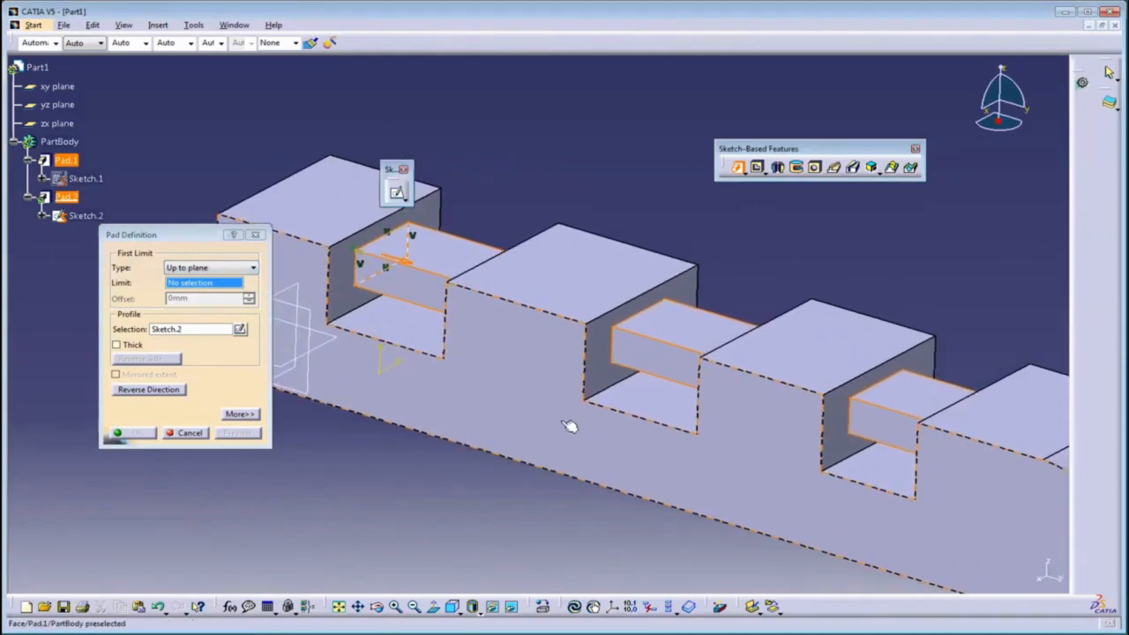
middle_click_drag(735, 411, 800, 351)
left_click(784, 392)
mouse_move(726, 428)
middle_mouse_down()
mouse_move(738, 418)
mouse_move(719, 413)
middle_mouse_up()
Change the pad's first limit to Up to surface, pick the rounded end face as the limit, preview and accept the pad.
left_click(245, 268)
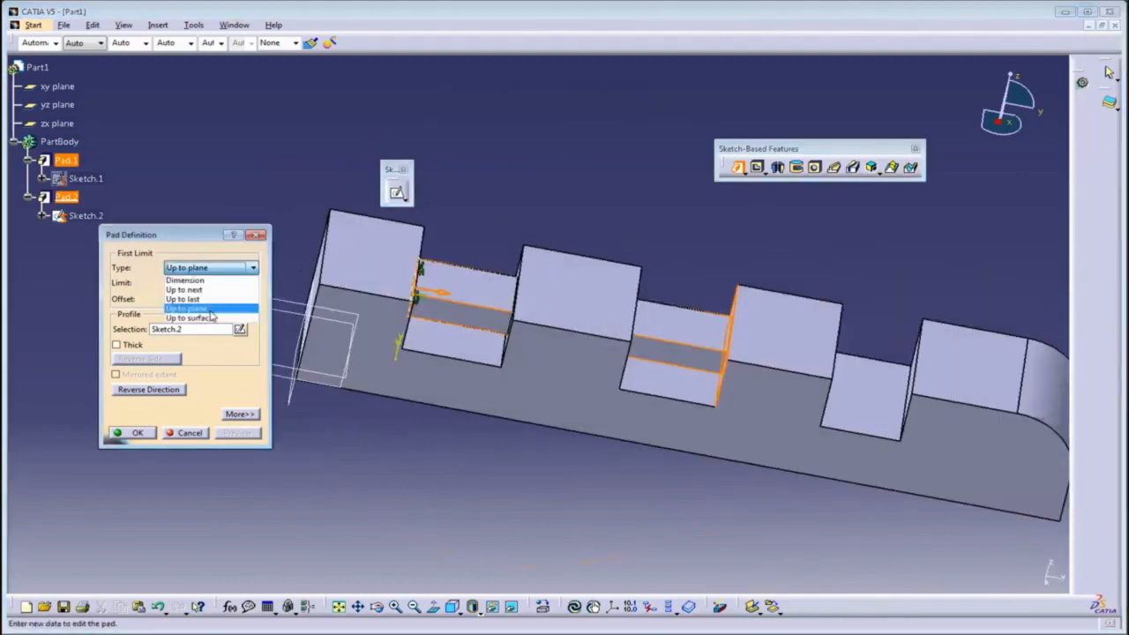
left_click(193, 318)
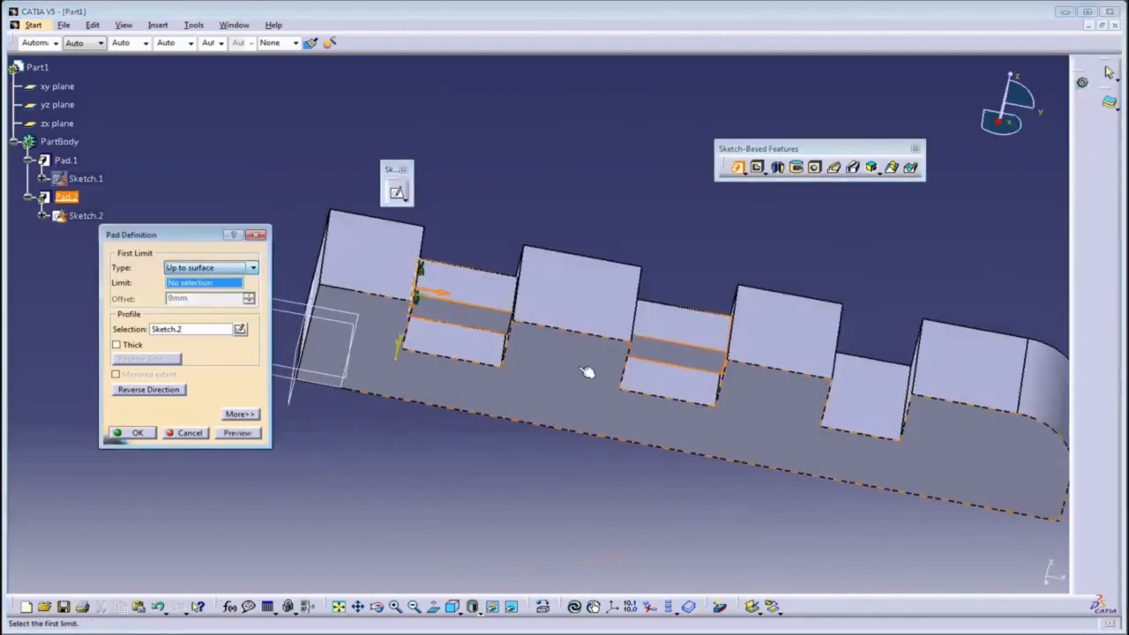
middle_click_drag(582, 373, 895, 413)
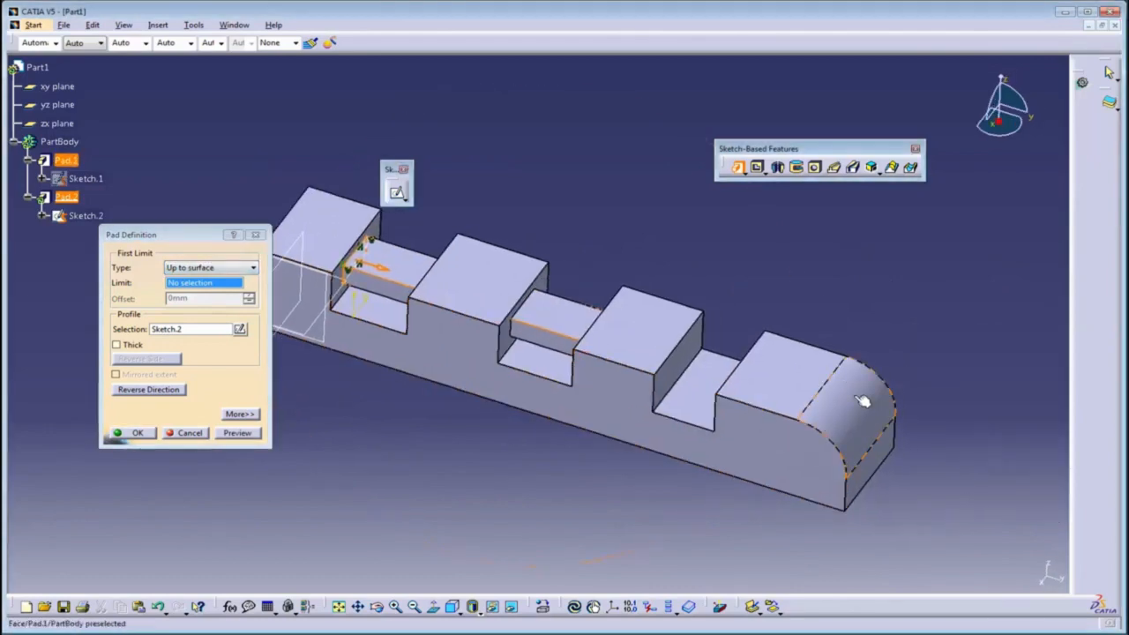
left_click(678, 426)
left_click(238, 433)
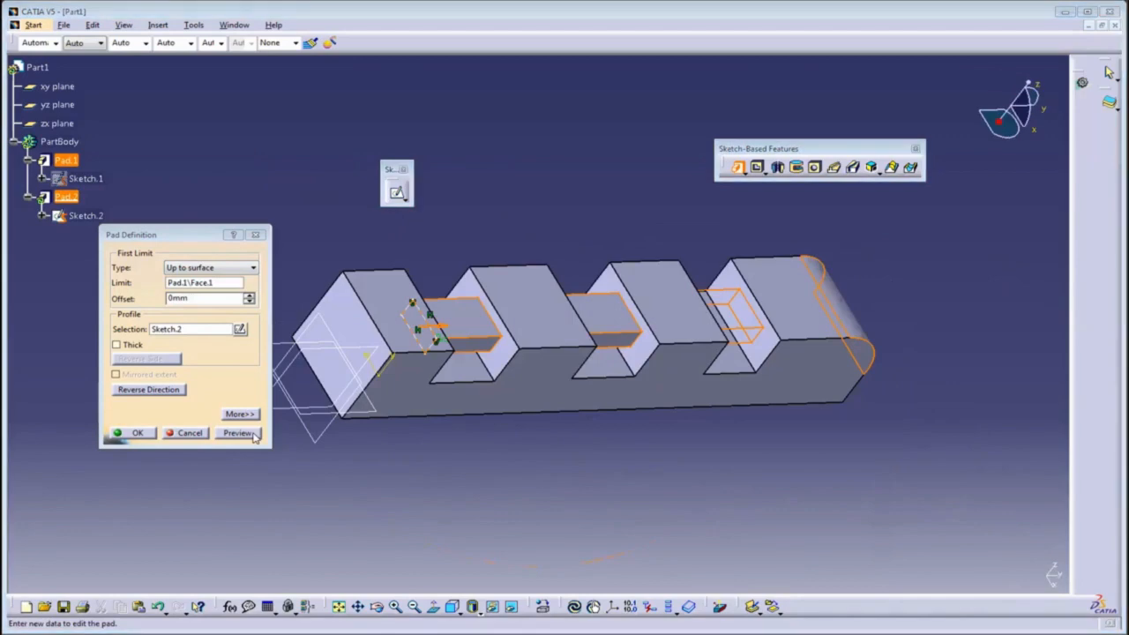
middle_click_drag(669, 409, 734, 414)
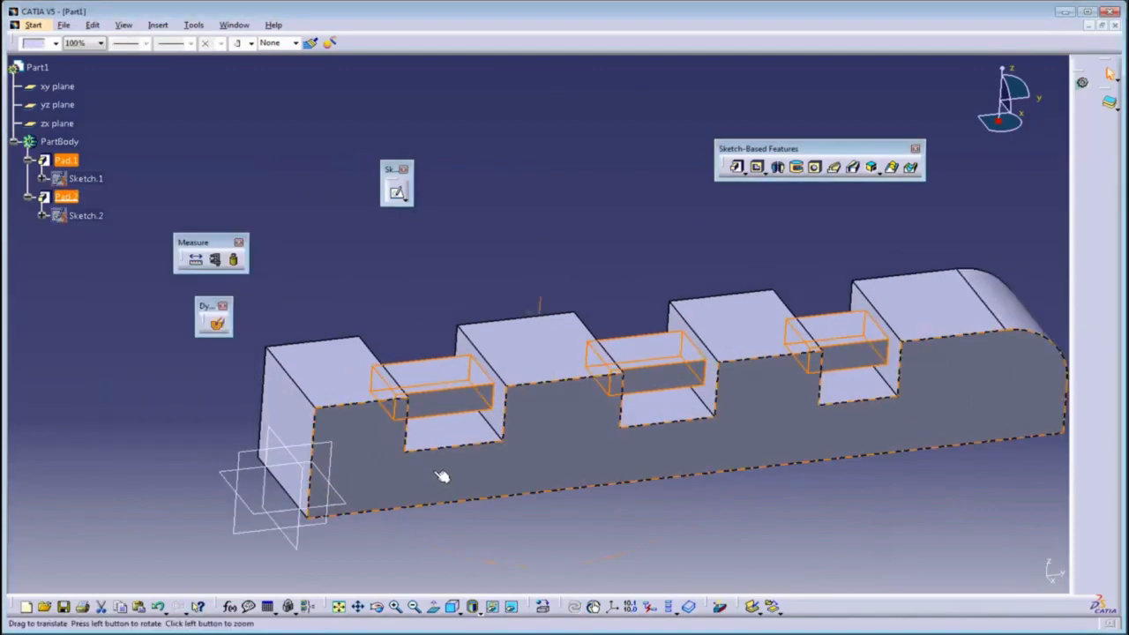
Delete Pad.2 without its aggregated elements, so that its rectangle sketch is kept.
middle_click_drag(441, 473, 697, 335)
middle_click_drag(762, 299, 433, 428)
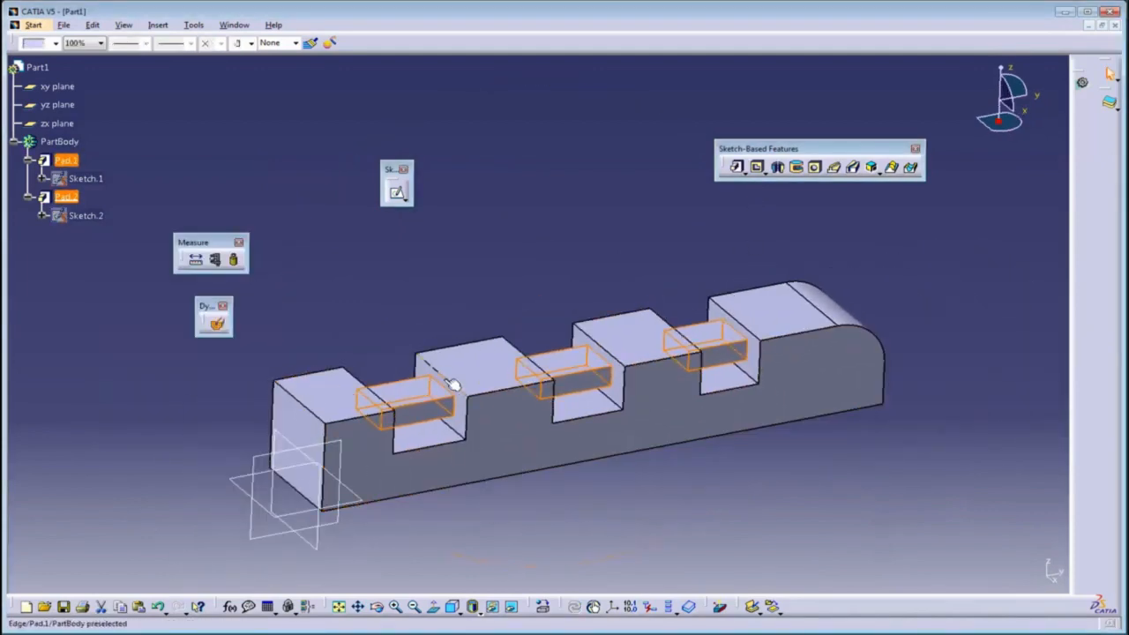
middle_click_drag(308, 353, 371, 345)
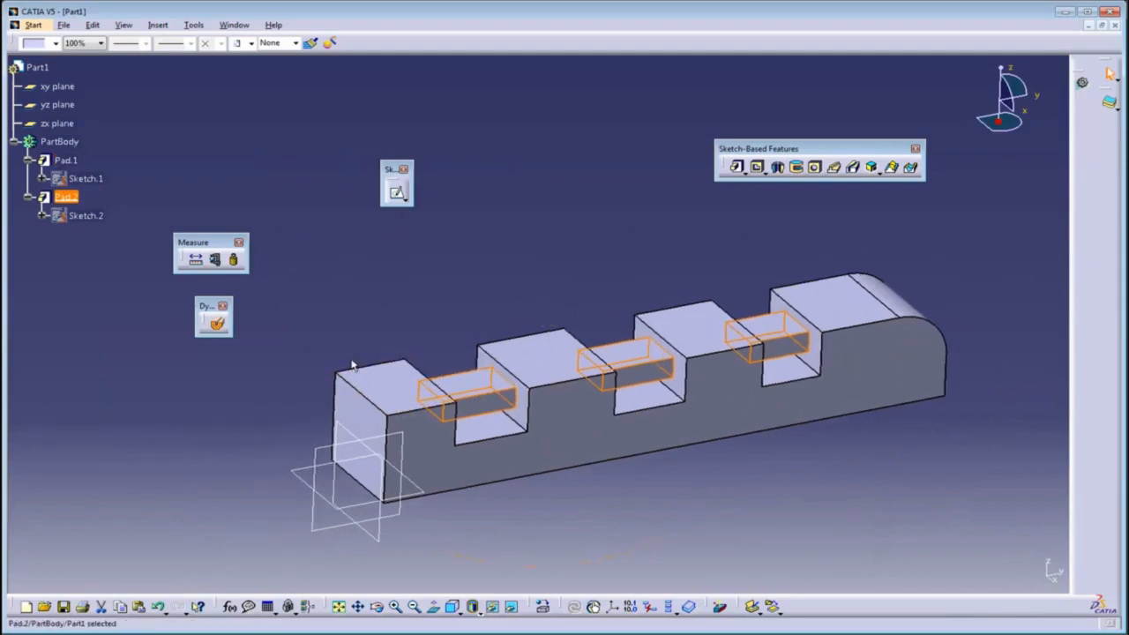
middle_click_drag(526, 398, 670, 274)
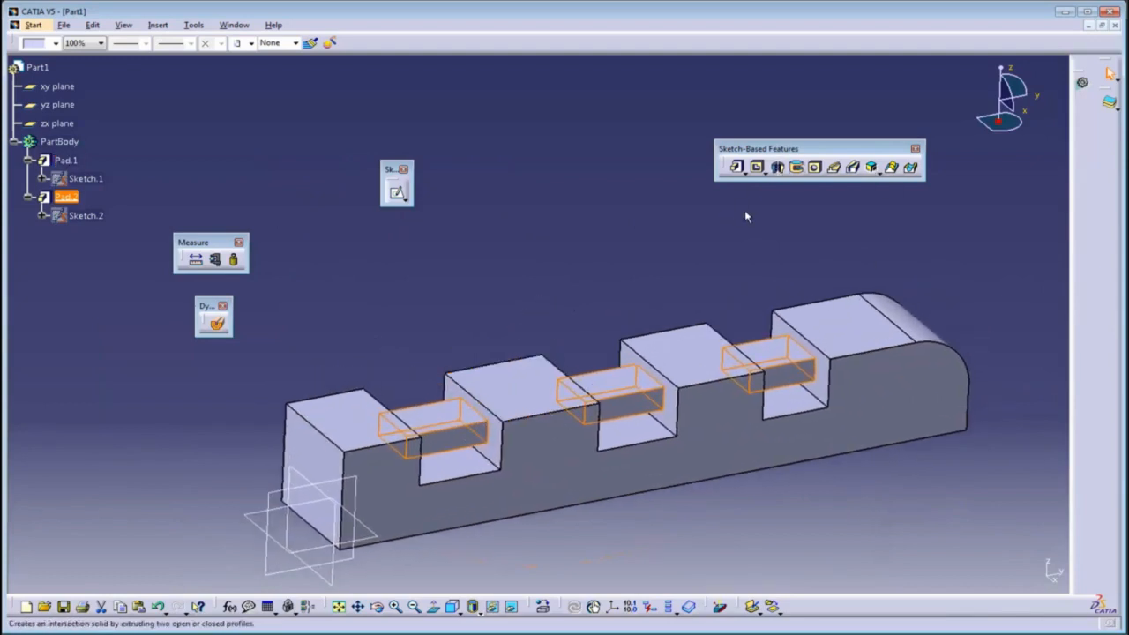
left_click(589, 260)
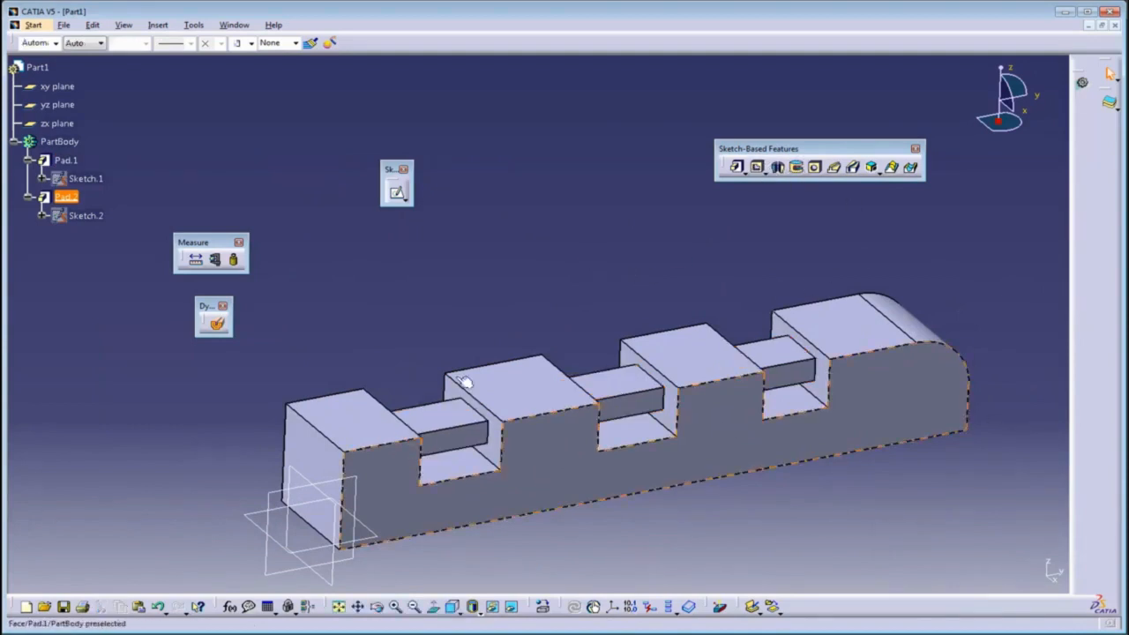
right_click(82, 202)
left_click(158, 373)
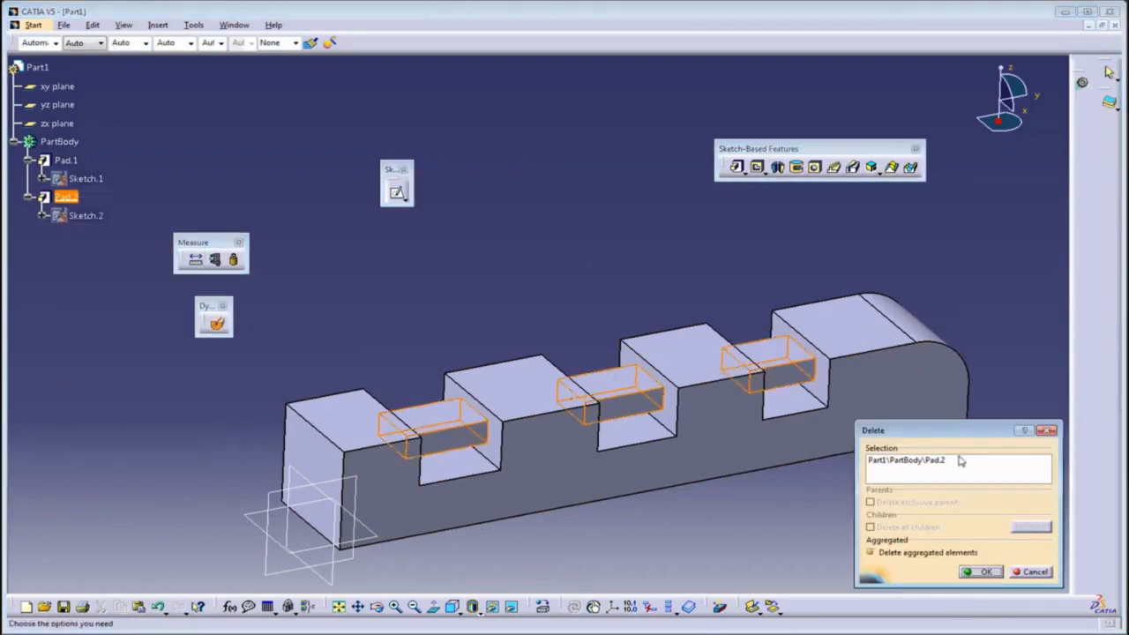
left_click_drag(940, 431, 887, 333)
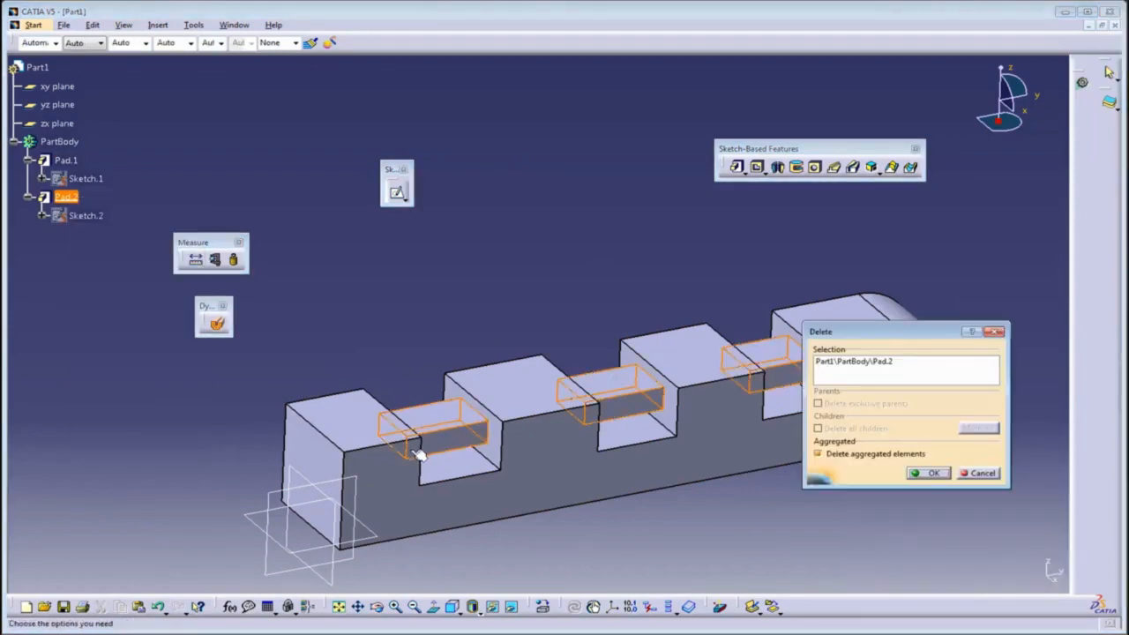
middle_click_drag(444, 473, 454, 436, "ctrl")
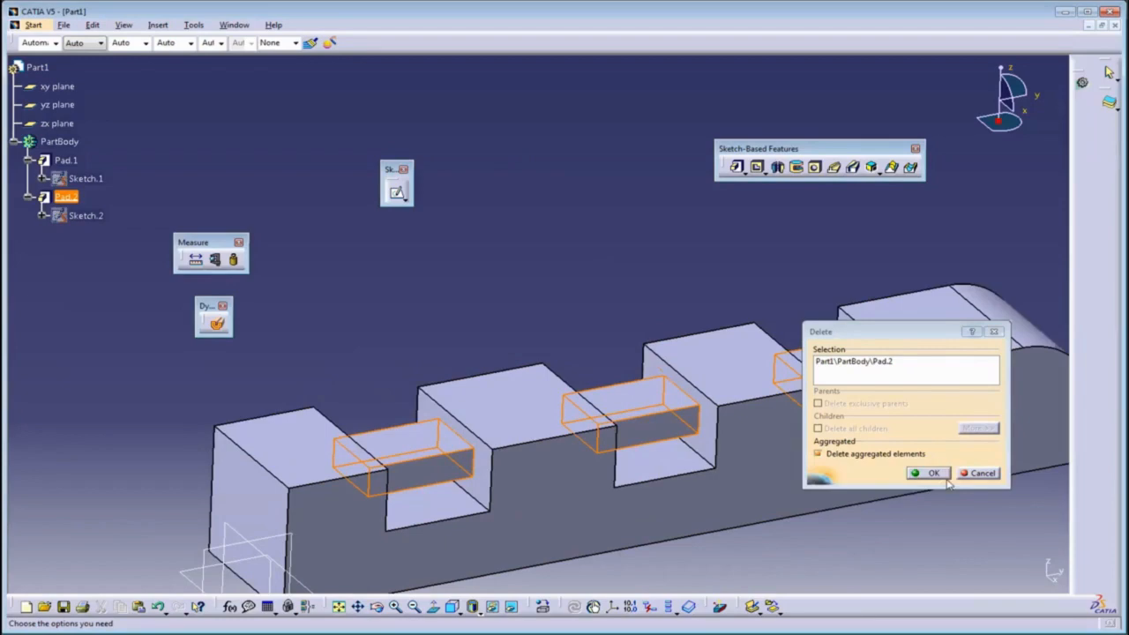
left_click(888, 455)
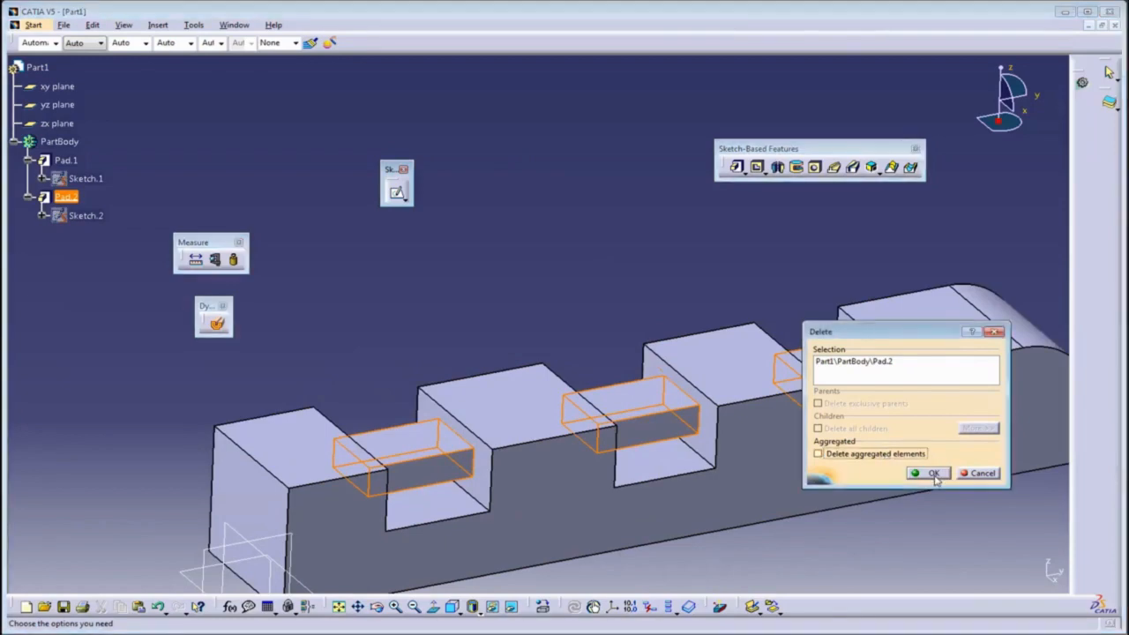
left_click(935, 473)
Change the support of the rectangle sketch, Sketch.2, to the flat end face of the bar at the origin.
mouse_move(479, 378)
middle_mouse_down()
mouse_move(396, 424)
mouse_move(391, 391)
mouse_move(449, 411)
mouse_move(415, 459)
middle_mouse_up()
right_click(70, 197)
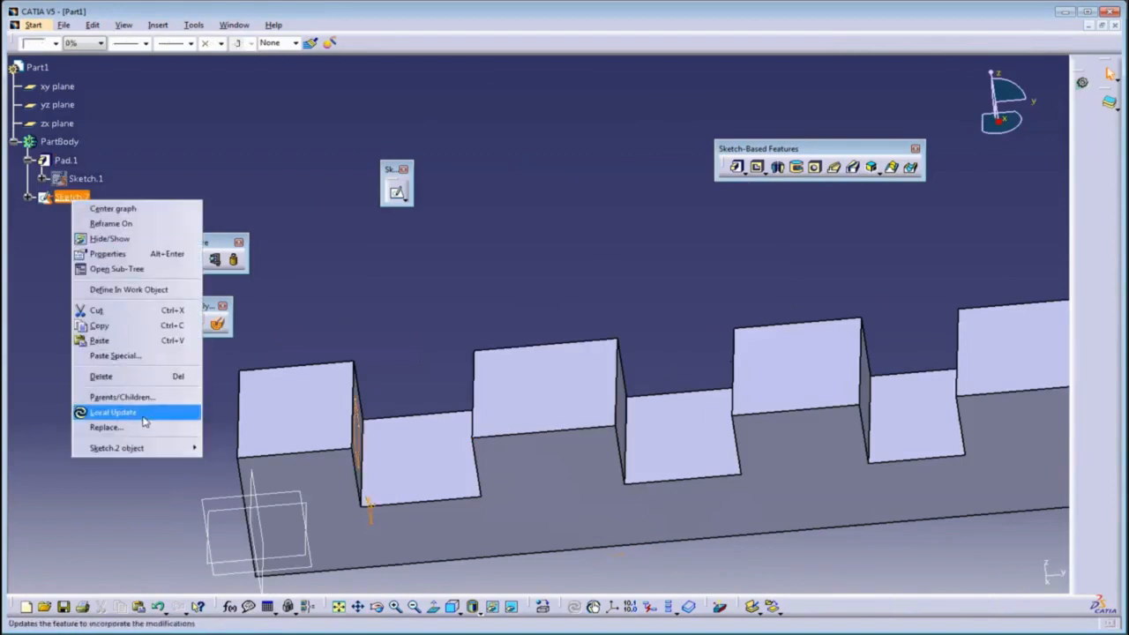
mouse_move(141, 448)
left_click(227, 468)
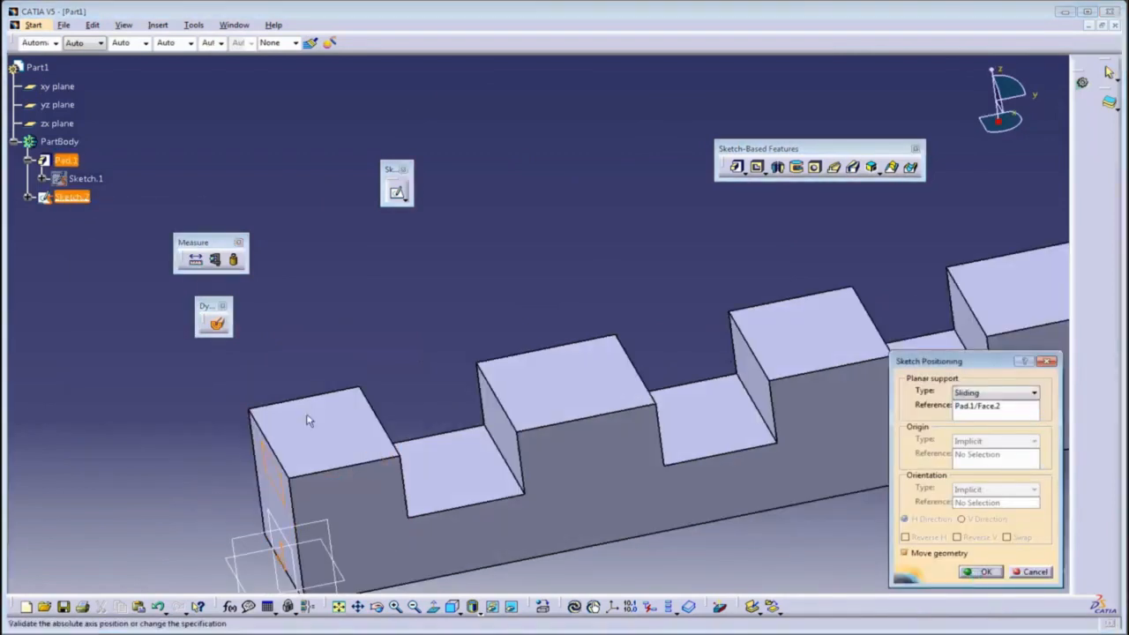
mouse_move(415, 432)
middle_mouse_down()
mouse_move(448, 424)
mouse_move(513, 269)
middle_mouse_up()
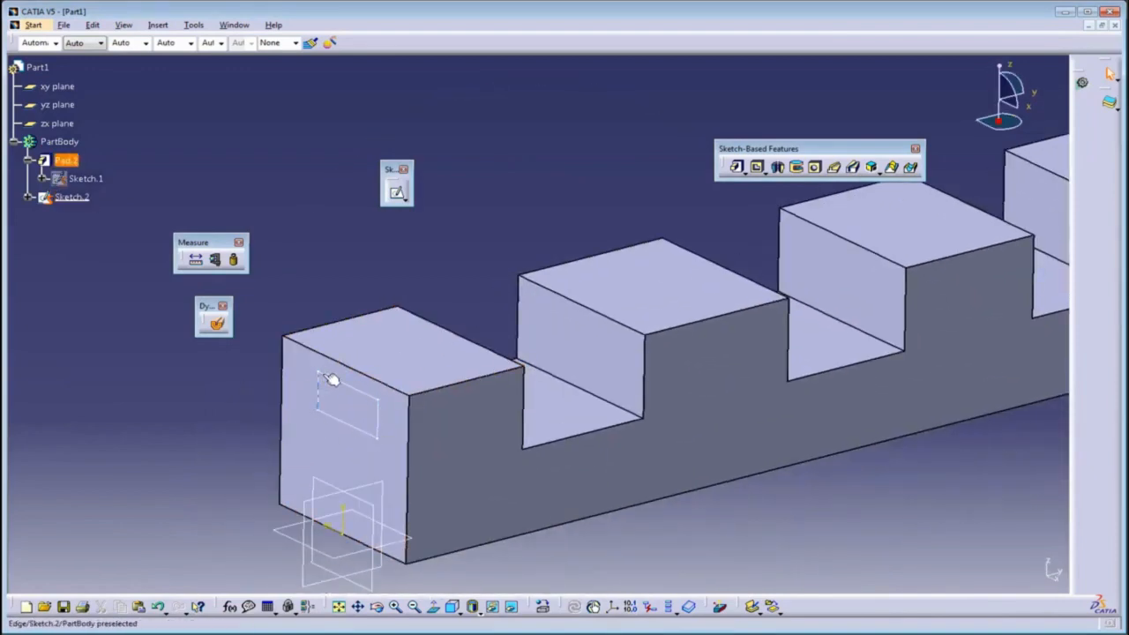
Start a pocket from the rectangle sketch on the bar's end face, 50 mm deep, and preview the cut.
middle_click_drag(333, 437, 438, 418)
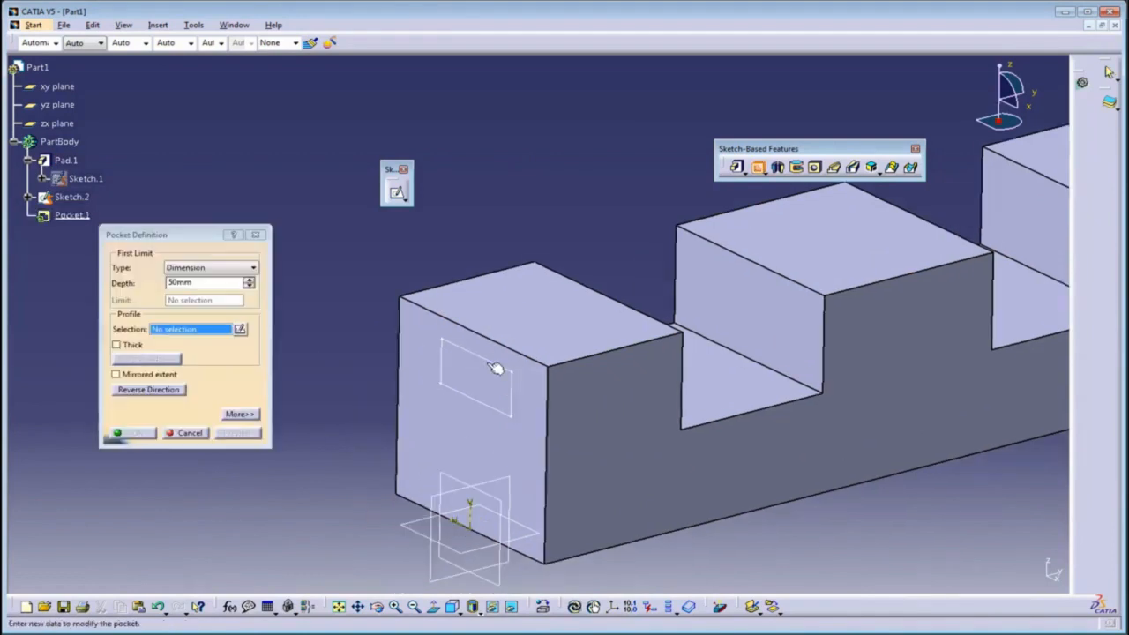
left_click(487, 364)
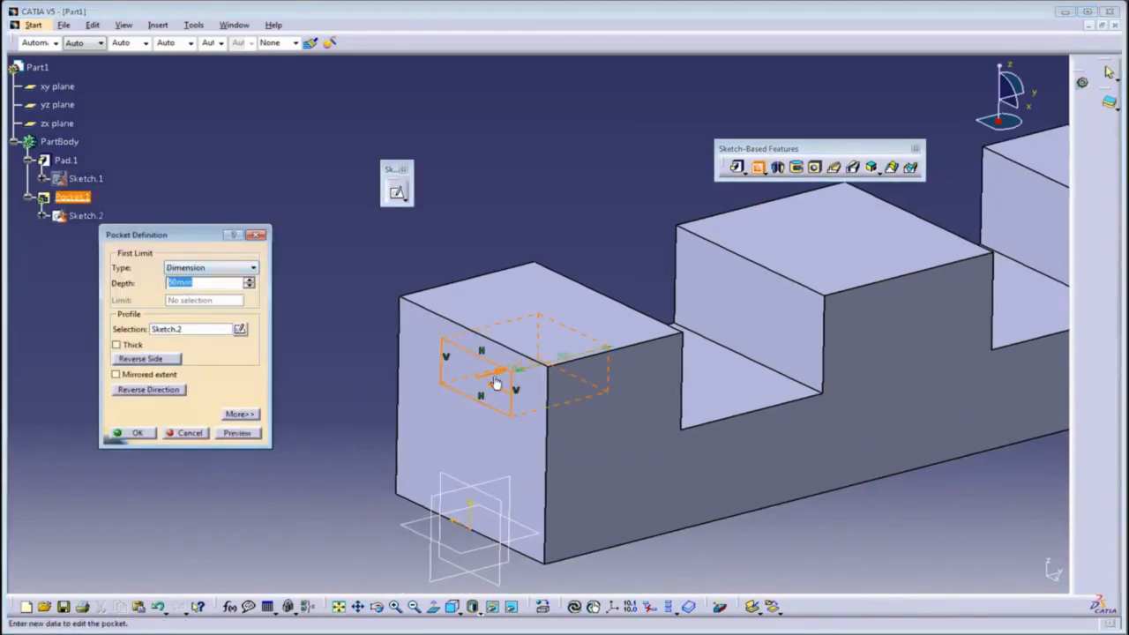
left_click(250, 434)
middle_click_drag(380, 400, 388, 371)
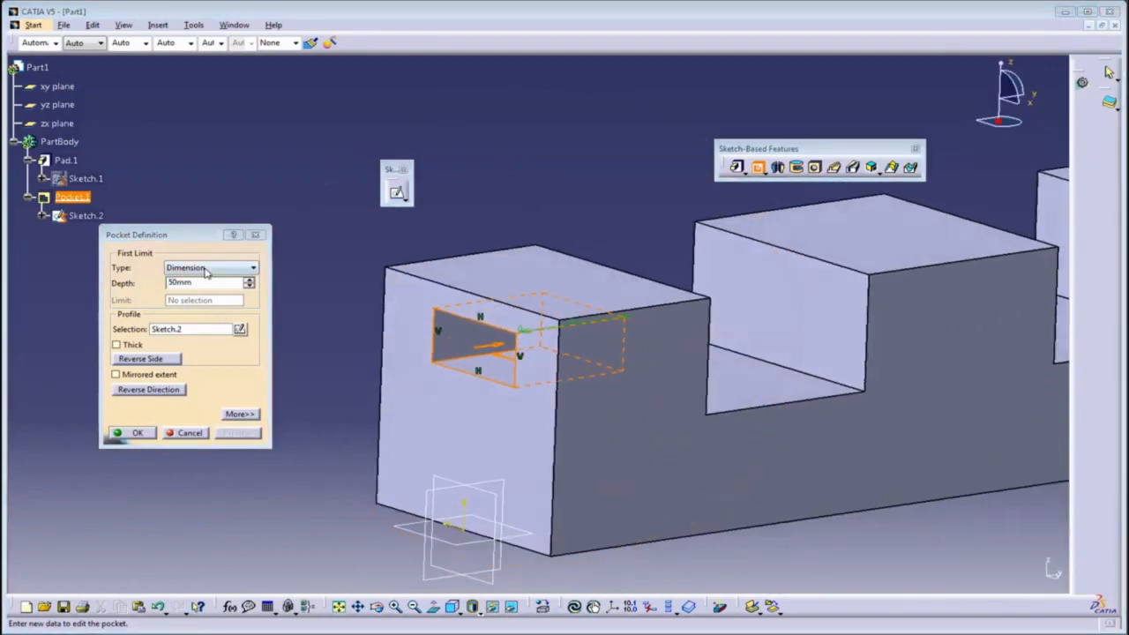
Change the pocket's first limit type to Up to next.
left_click(210, 267)
left_click(339, 287)
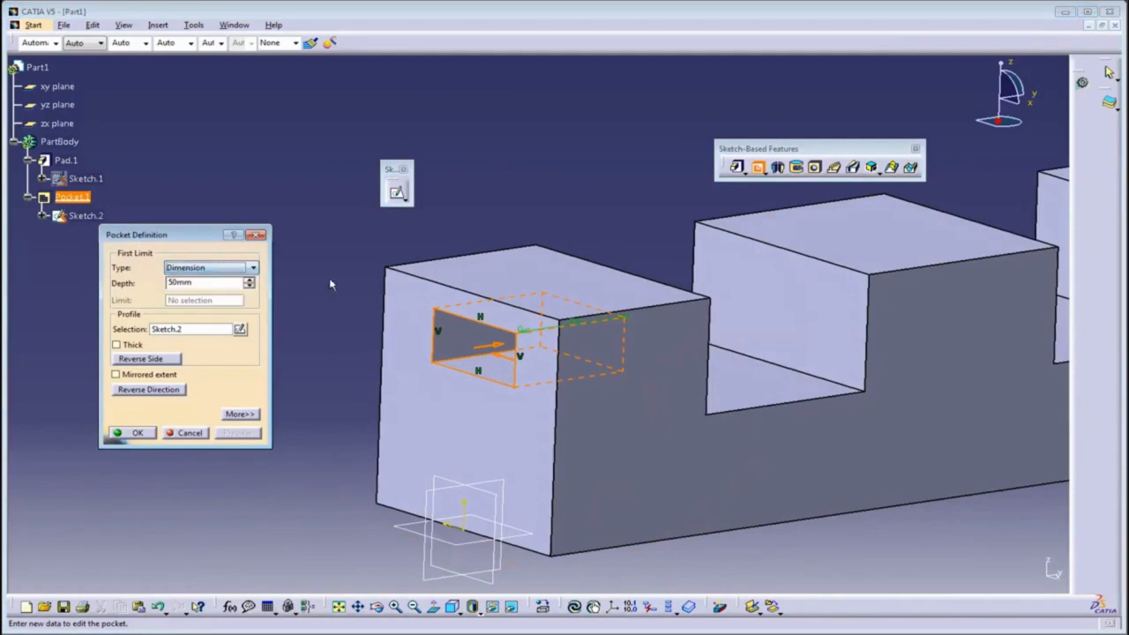
middle_click_drag(357, 287, 635, 315)
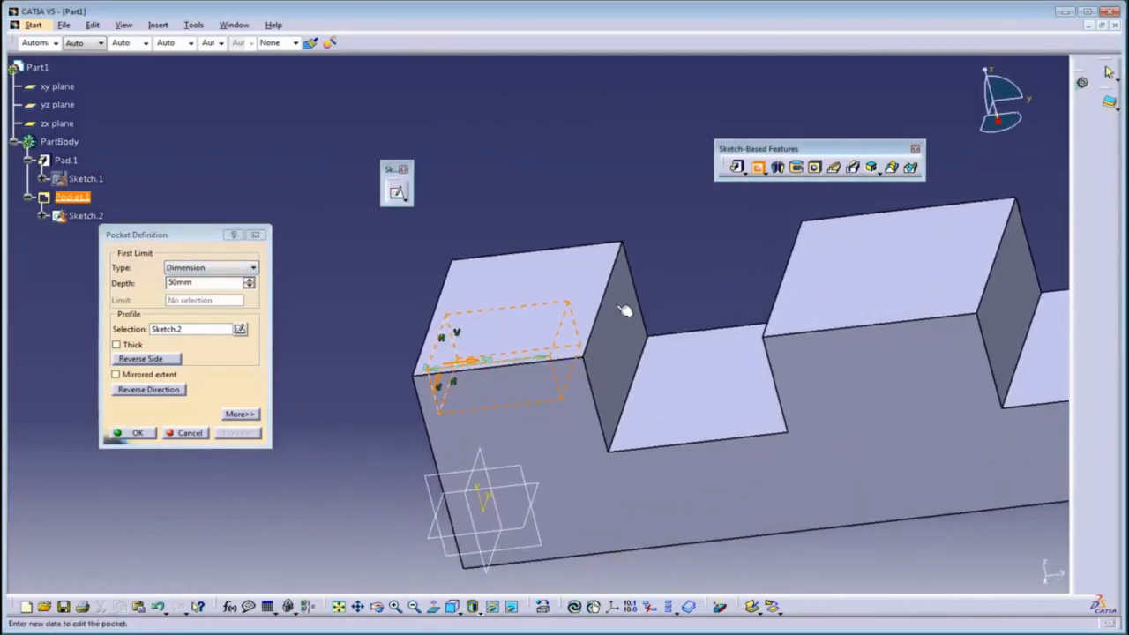
left_click(205, 269)
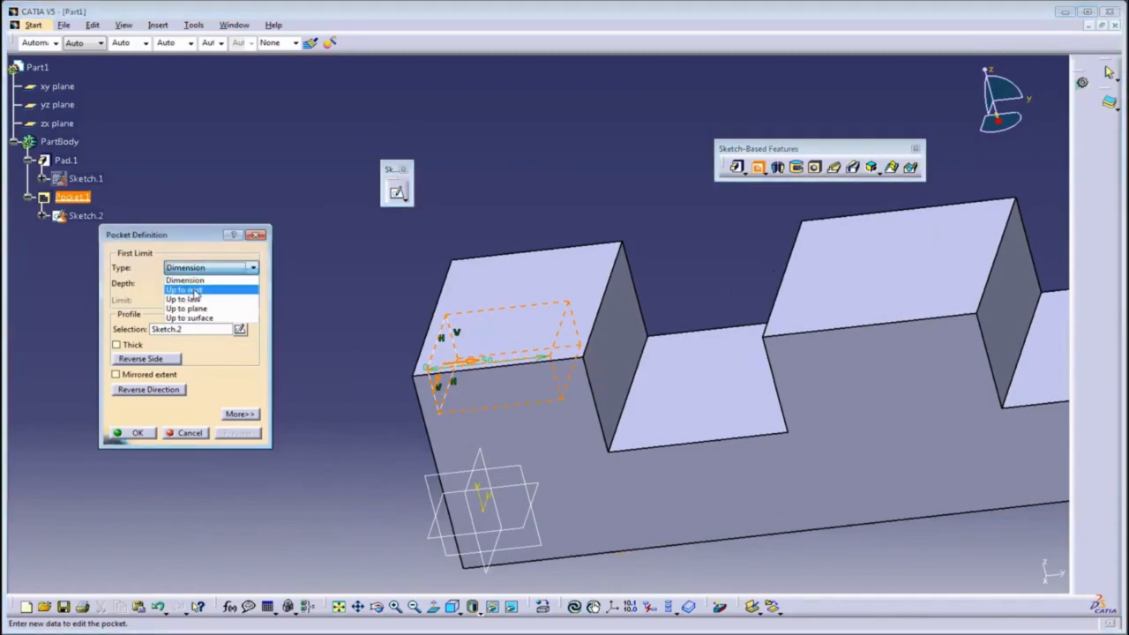
left_click(194, 290)
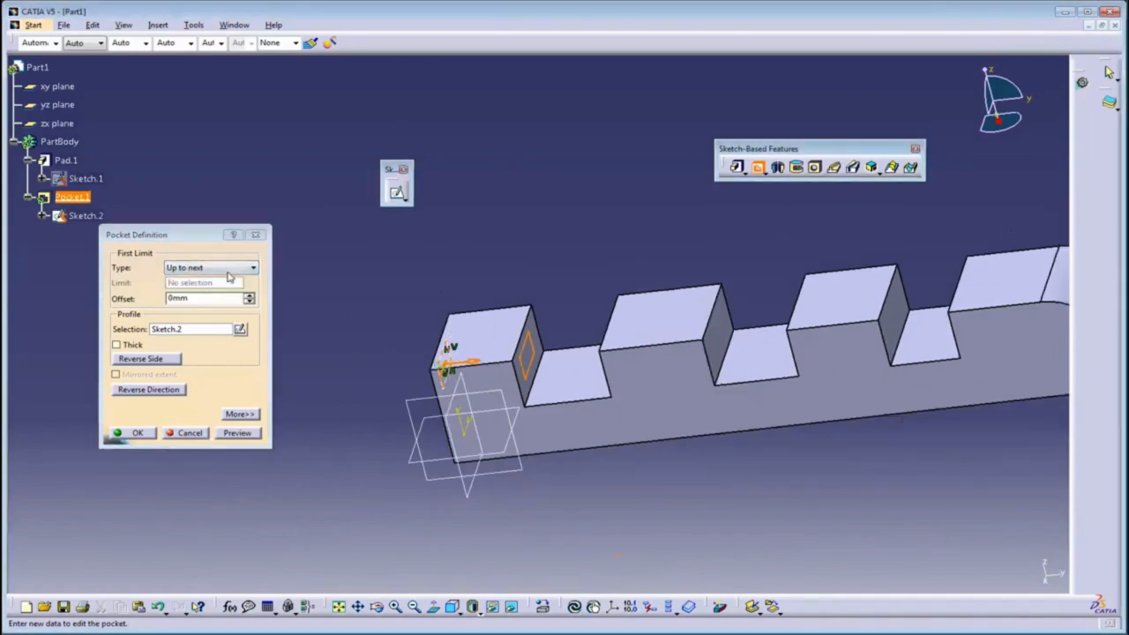
Change the pocket's first limit type to Up to last and preview the cut.
left_click(229, 267)
left_click(187, 300)
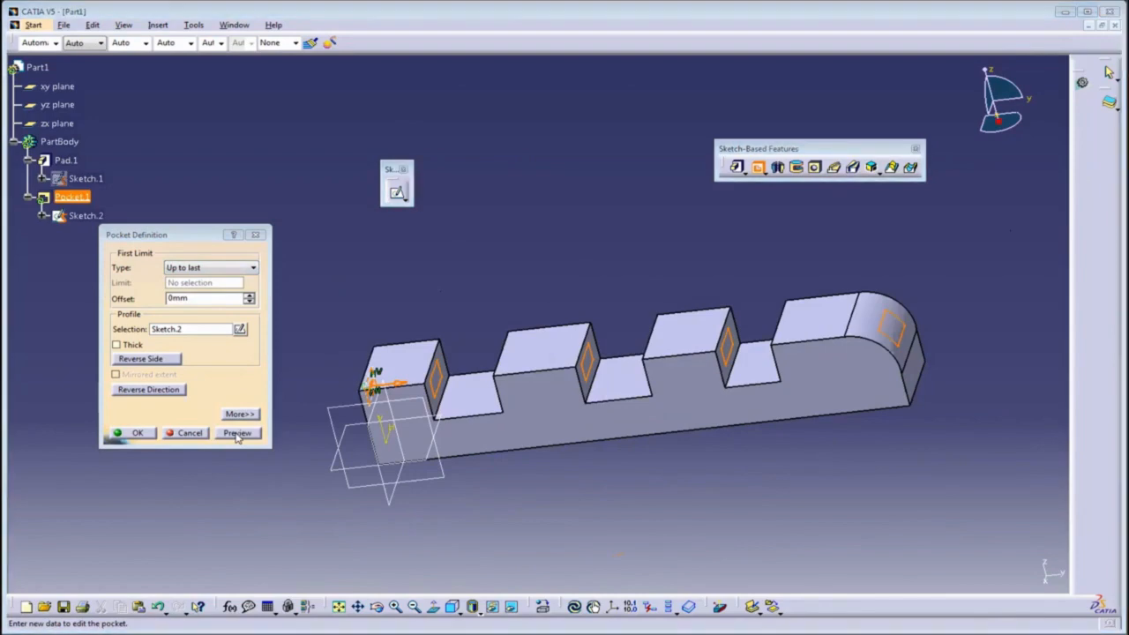
left_click(237, 433)
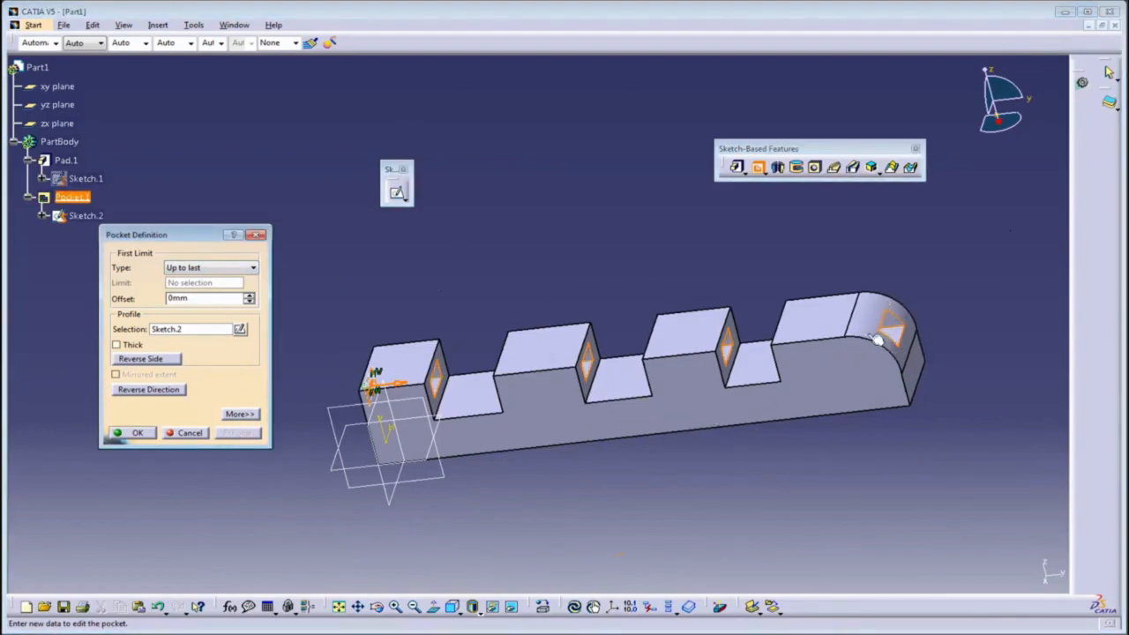
Change the pocket's first limit to Up to plane, using the third block's wall that faces the rounded end as the limit, and preview.
left_click(231, 268)
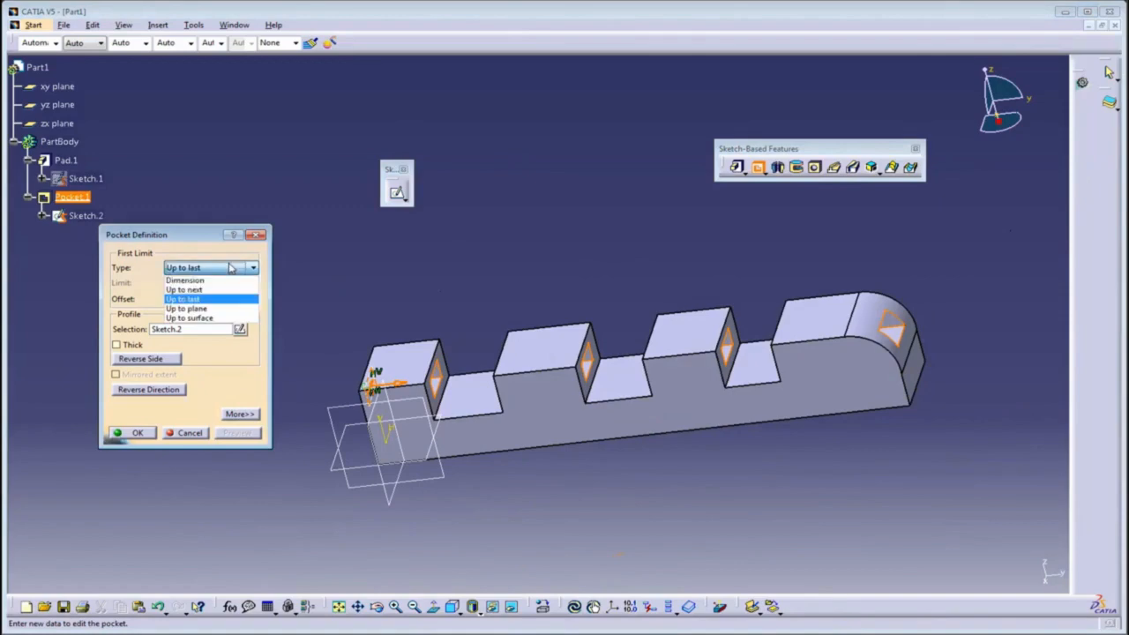
left_click(216, 309)
scroll(609, 474, "up", 2)
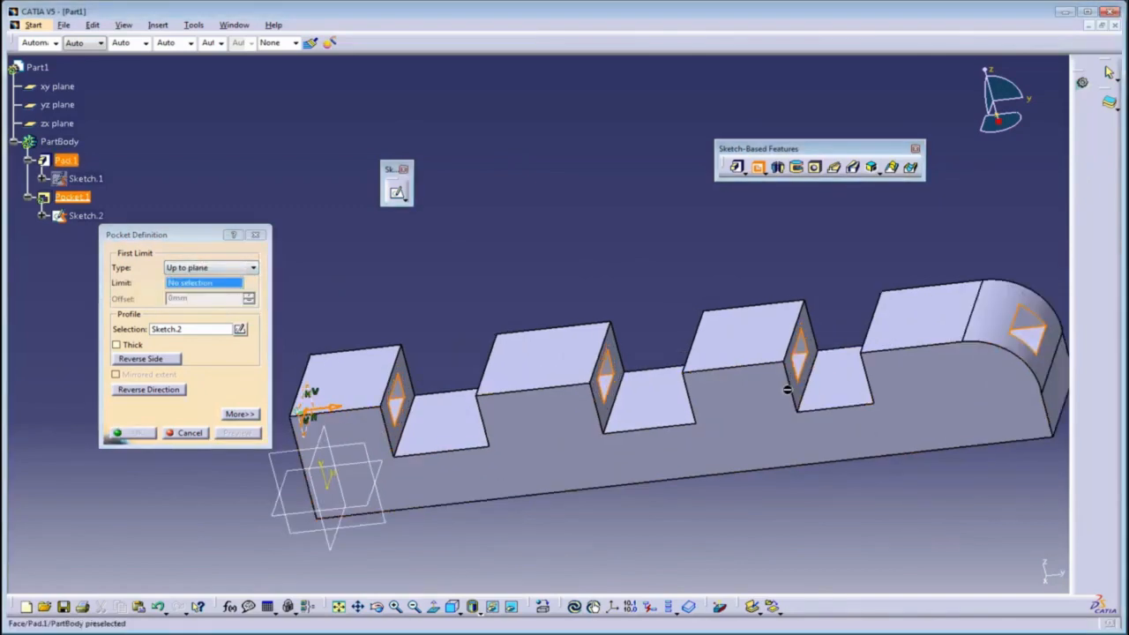
left_click(731, 424)
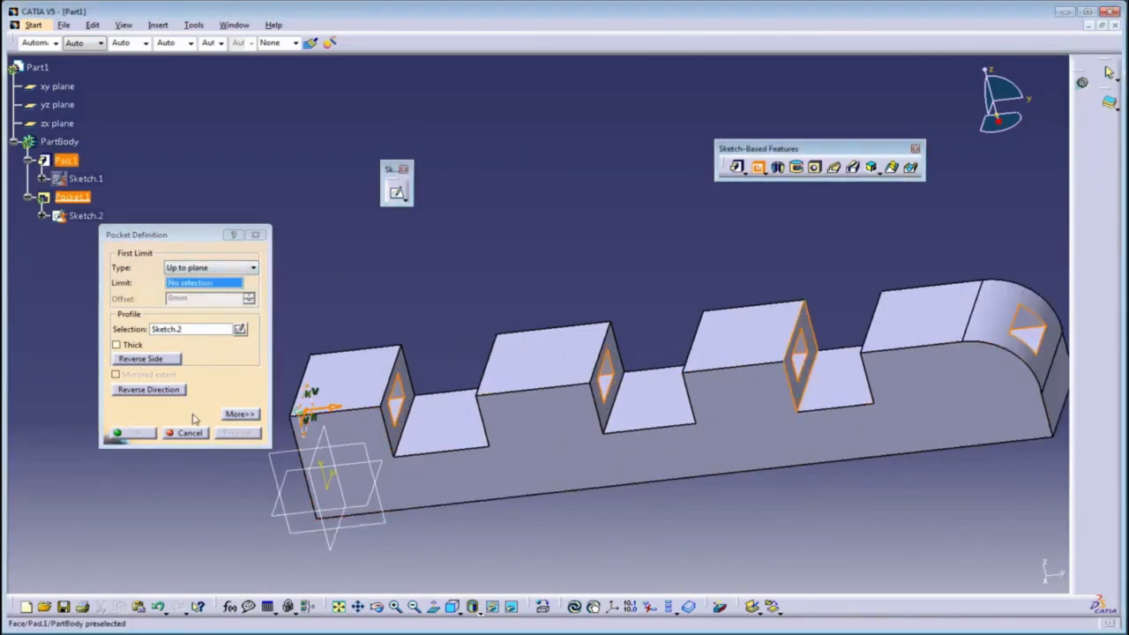
left_click_drag(205, 240, 242, 163)
left_click(288, 356)
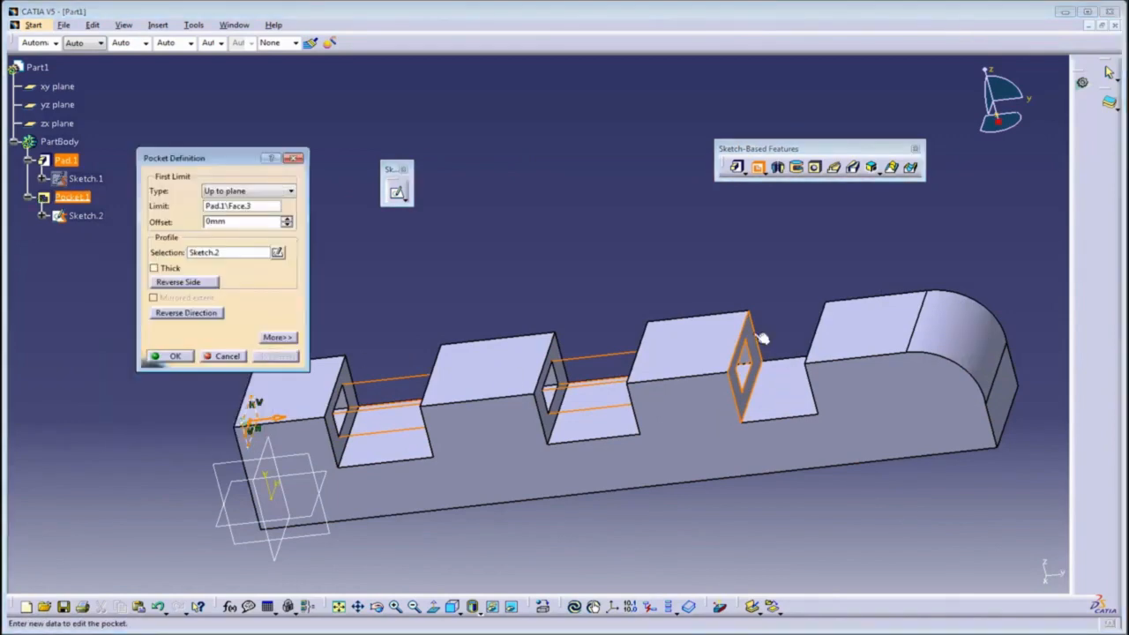
Change the pocket's first limit to Up to surface, using the rounded end face as the limit.
left_click(230, 191)
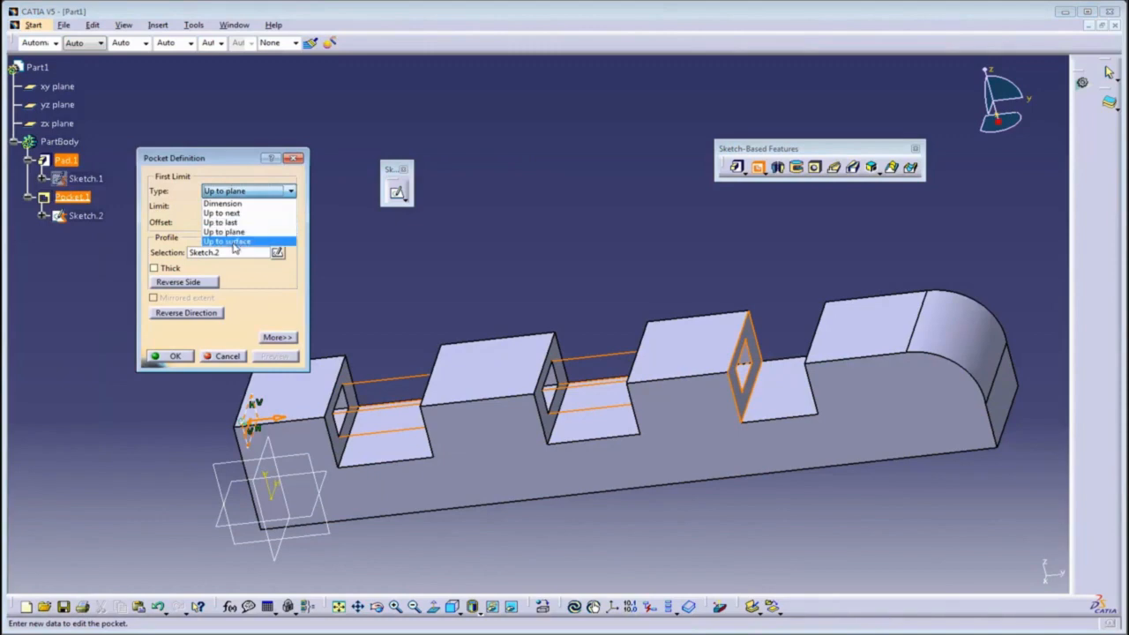
left_click(234, 247)
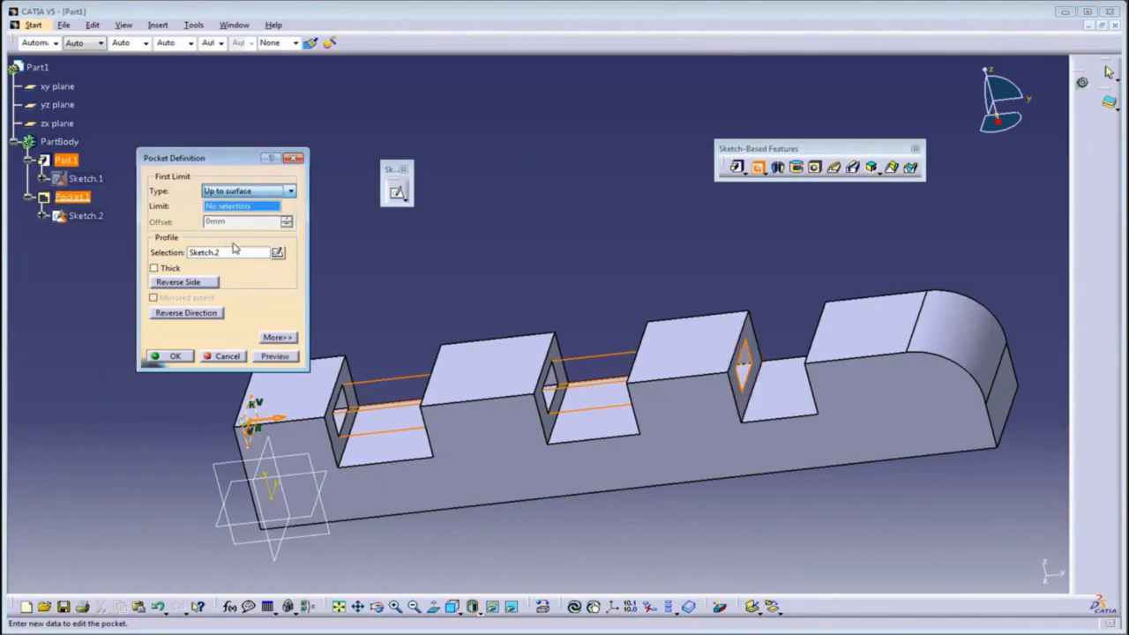
left_click(939, 325)
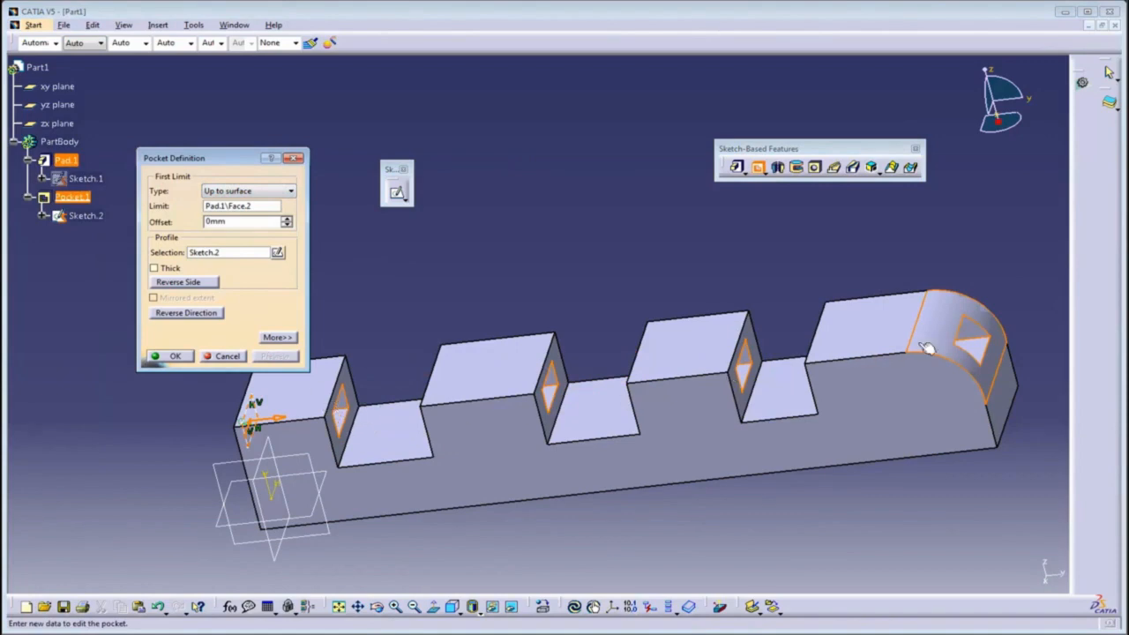
middle_click_drag(599, 398, 483, 371)
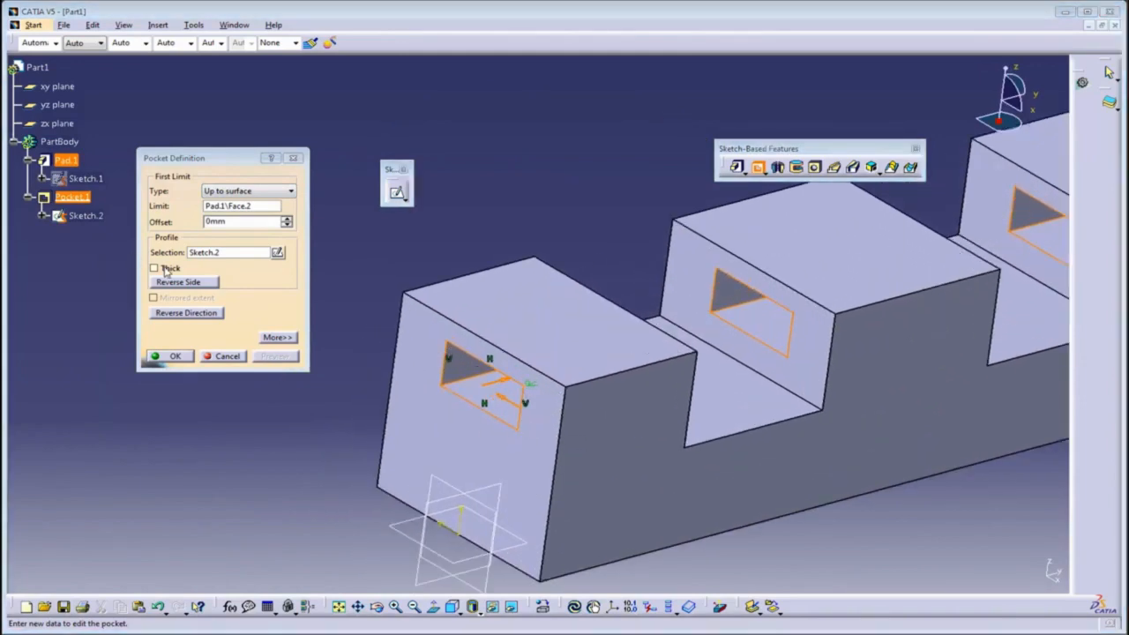
Turn on the Thick option for the pocket, set Thickness1 to 1 mm and preview the thin cut.
left_click(164, 270)
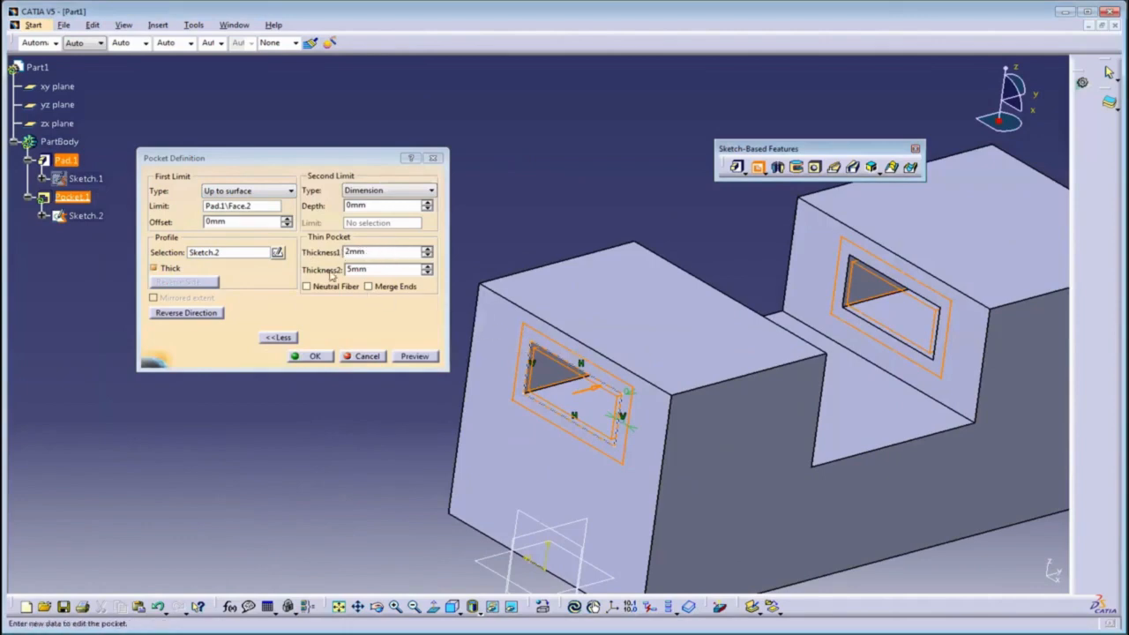
double_click(380, 253)
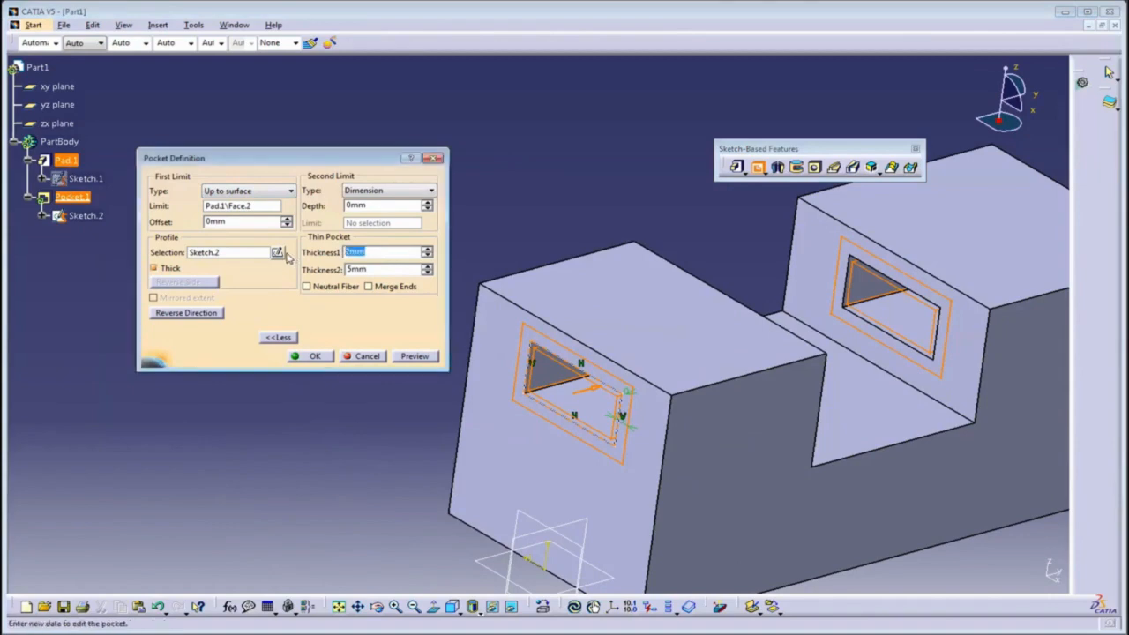
type("1")
left_click(413, 357)
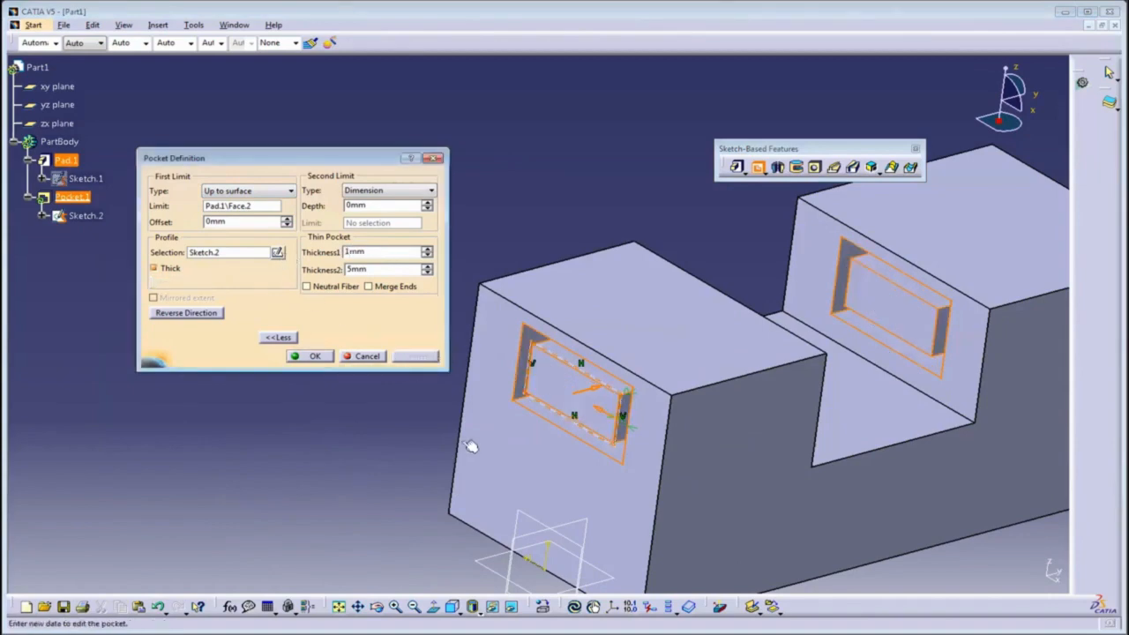
Enable Neutral Fiber for the thin pocket and preview the cut.
mouse_move(506, 458)
middle_mouse_down()
mouse_move(620, 409)
mouse_move(579, 419)
mouse_move(509, 466)
middle_mouse_up()
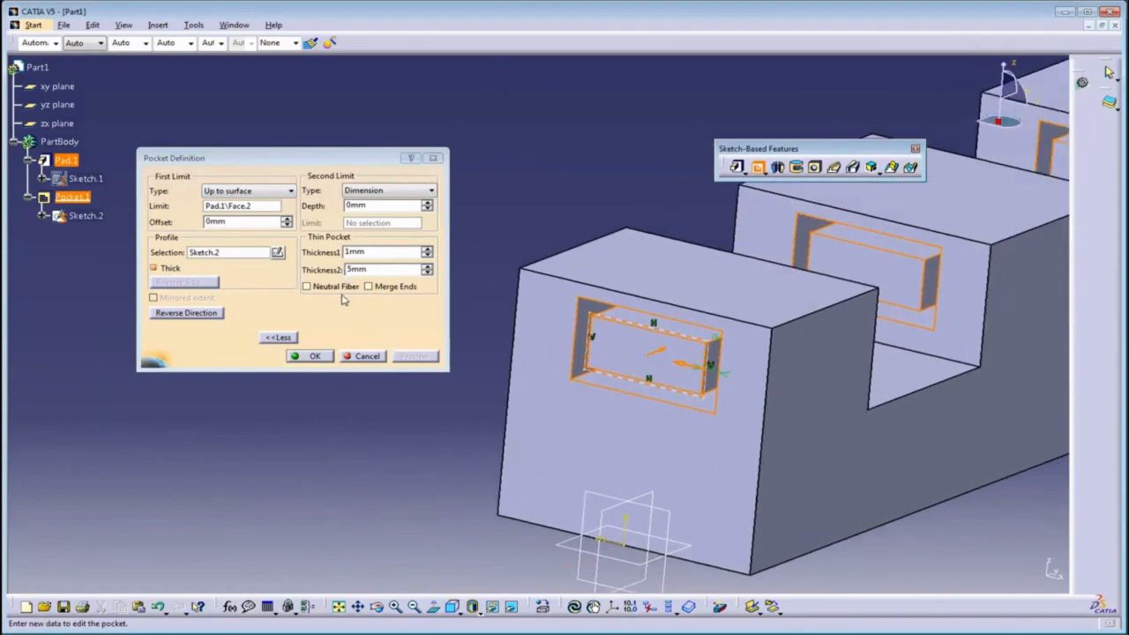
middle_click_drag(641, 476, 645, 338)
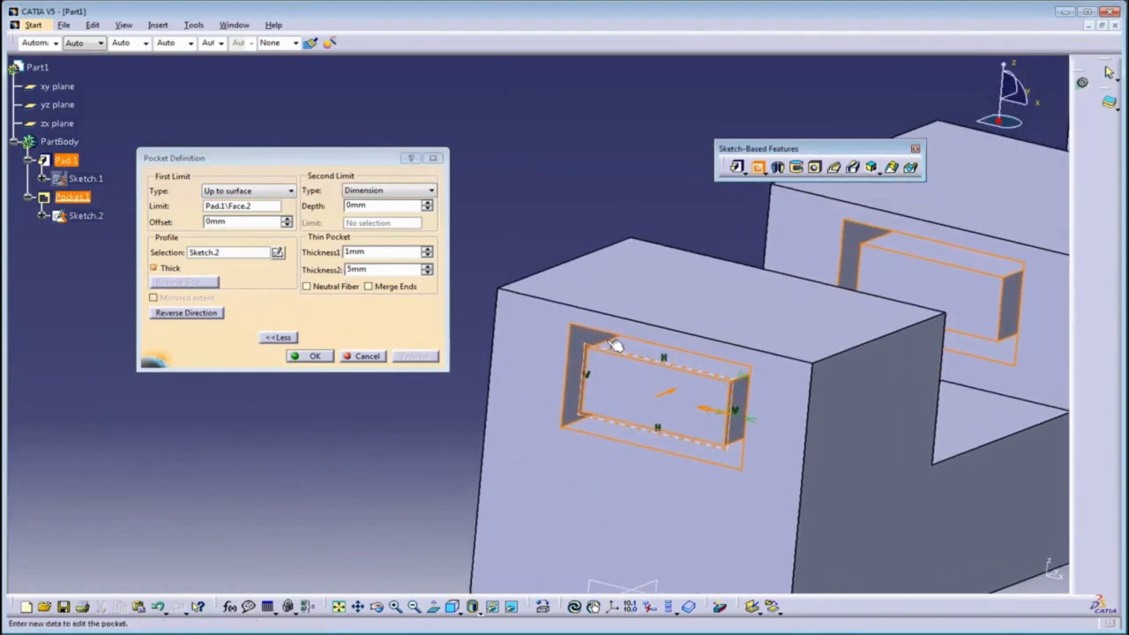
middle_click_drag(597, 423, 585, 426)
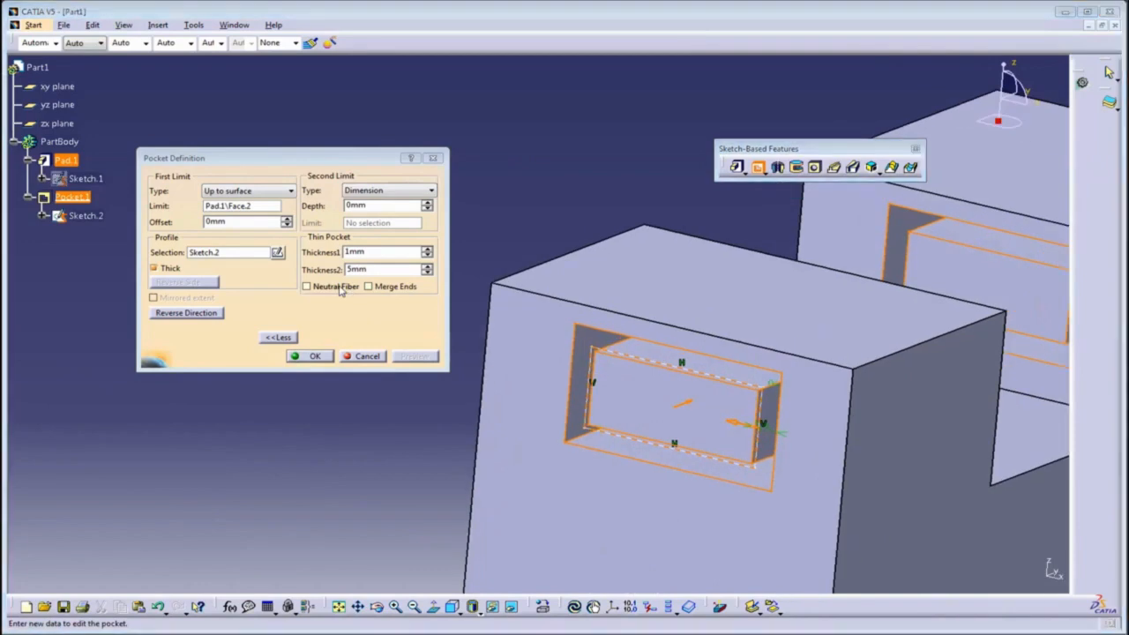
left_click(340, 287)
left_click(414, 357)
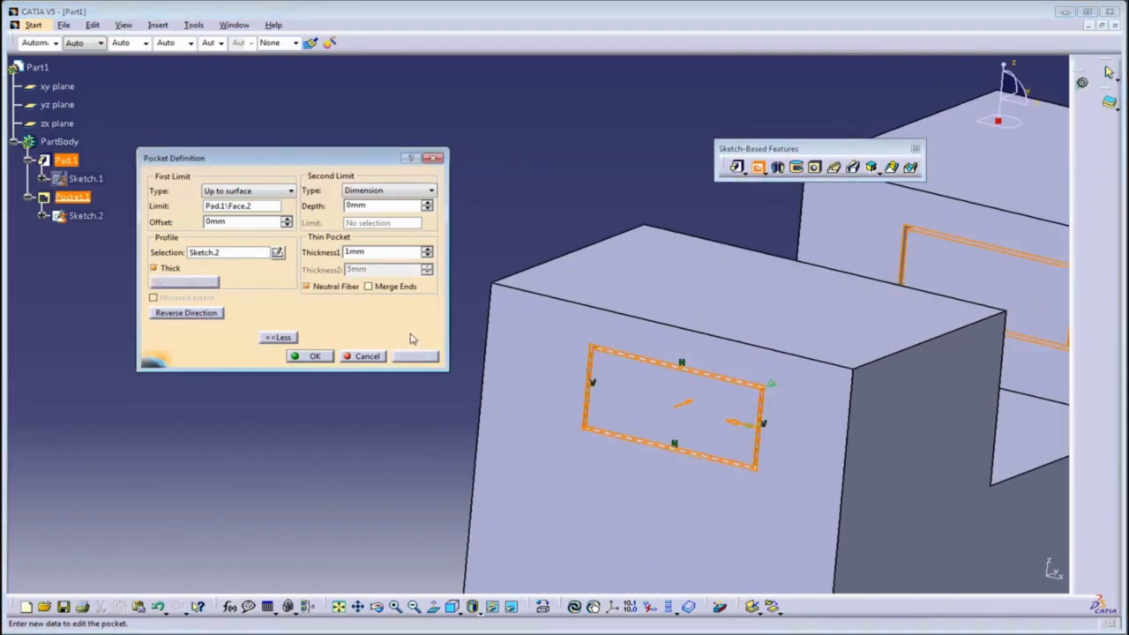
Set the pocket's first limit type back to Dimension and turn off the Thick option, previewing the cut.
left_click(263, 190)
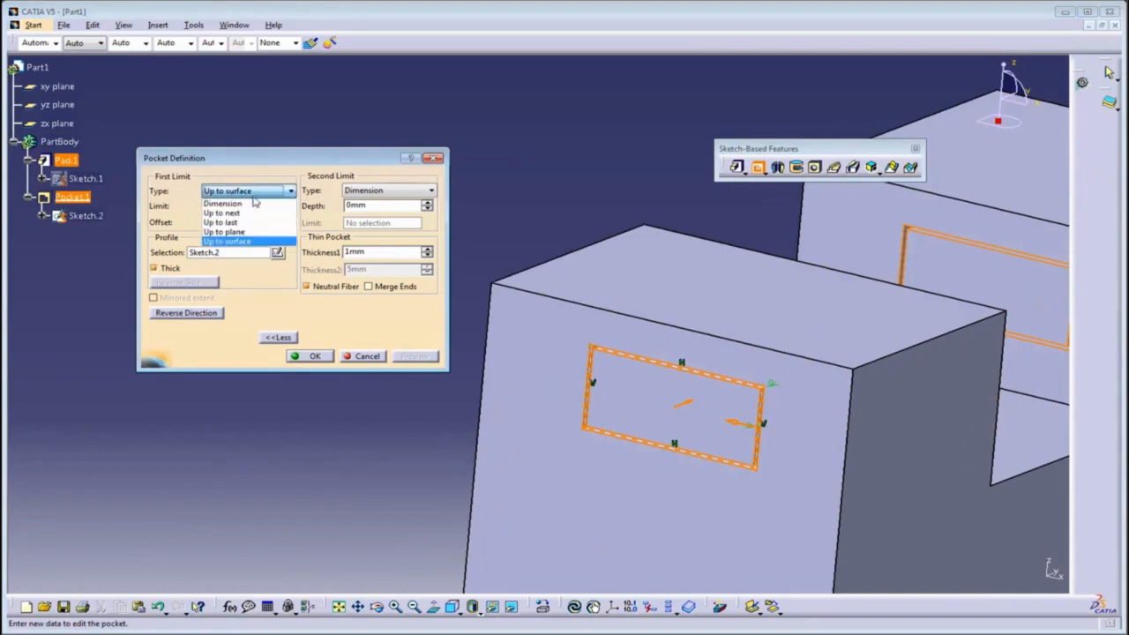
left_click(249, 204)
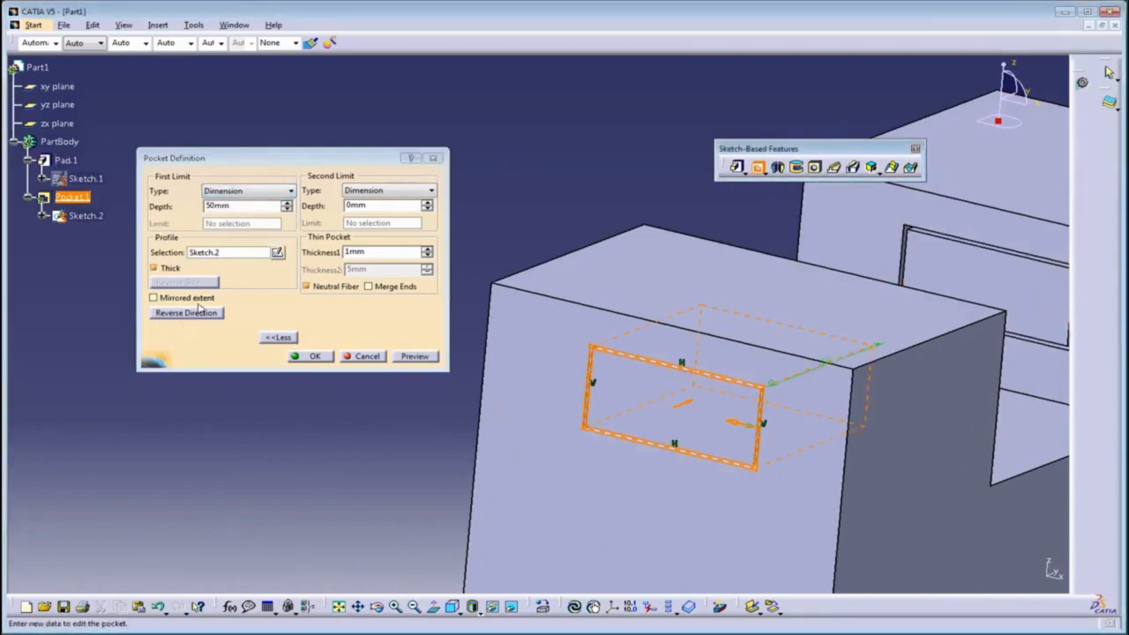
left_click(418, 356)
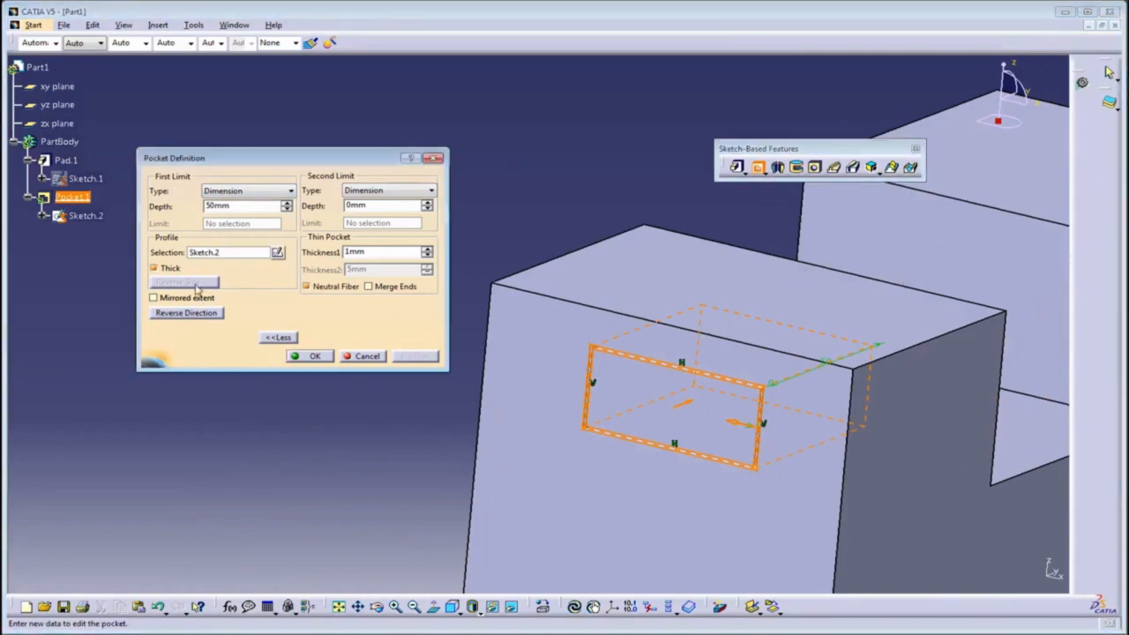
left_click(175, 270)
left_click(401, 355)
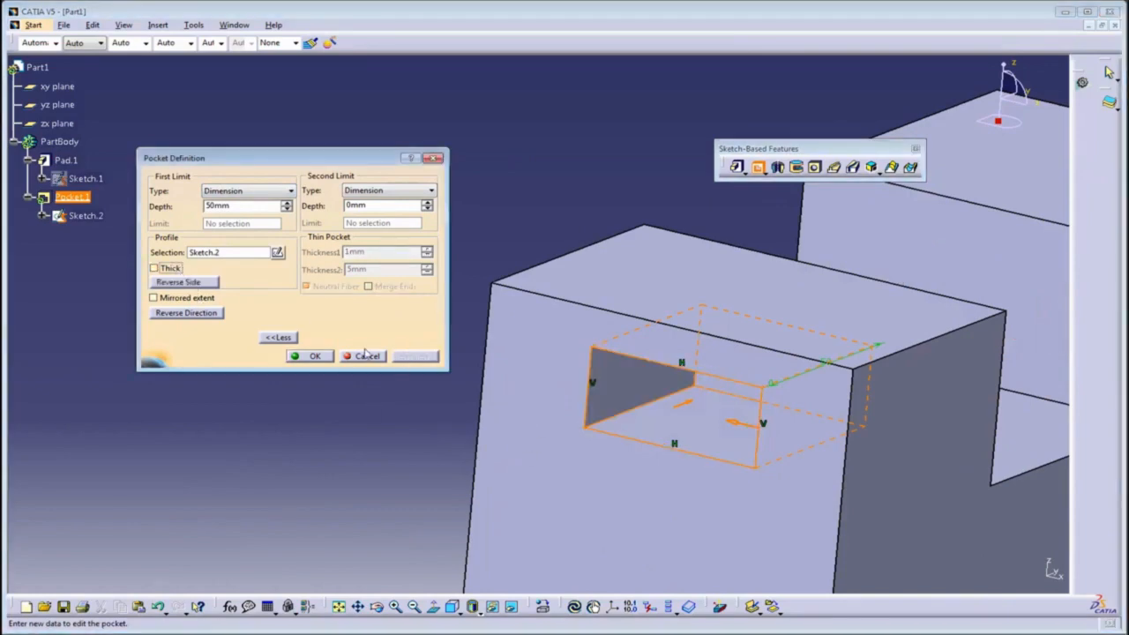
Reverse the pocket's side to remove the material outside the rectangle, and preview the cut.
left_click(183, 282)
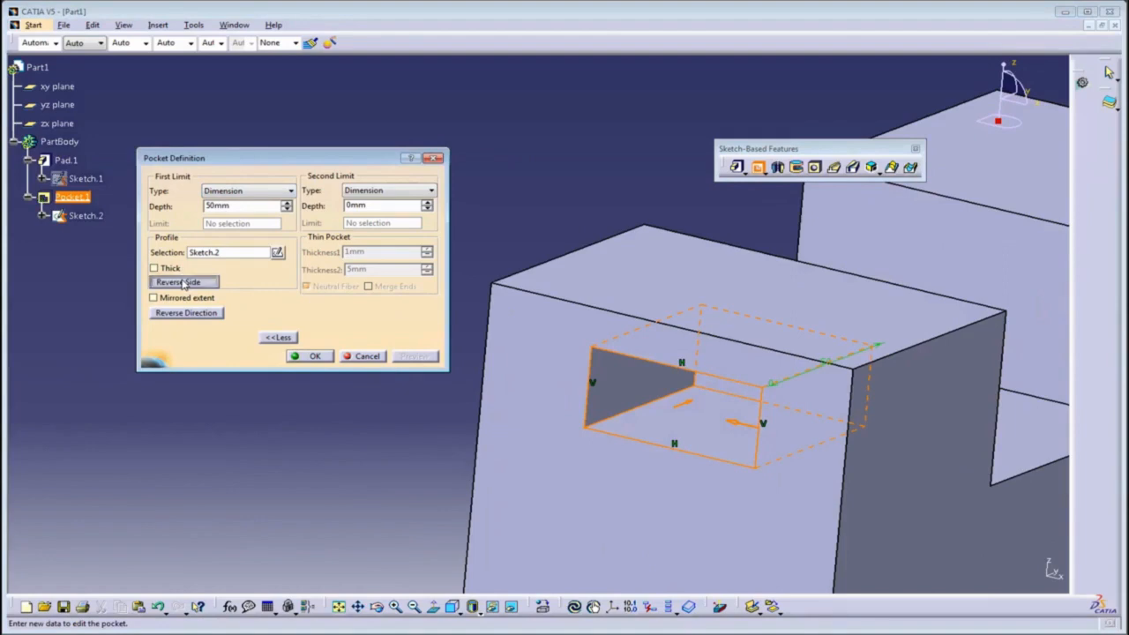
left_click(415, 357)
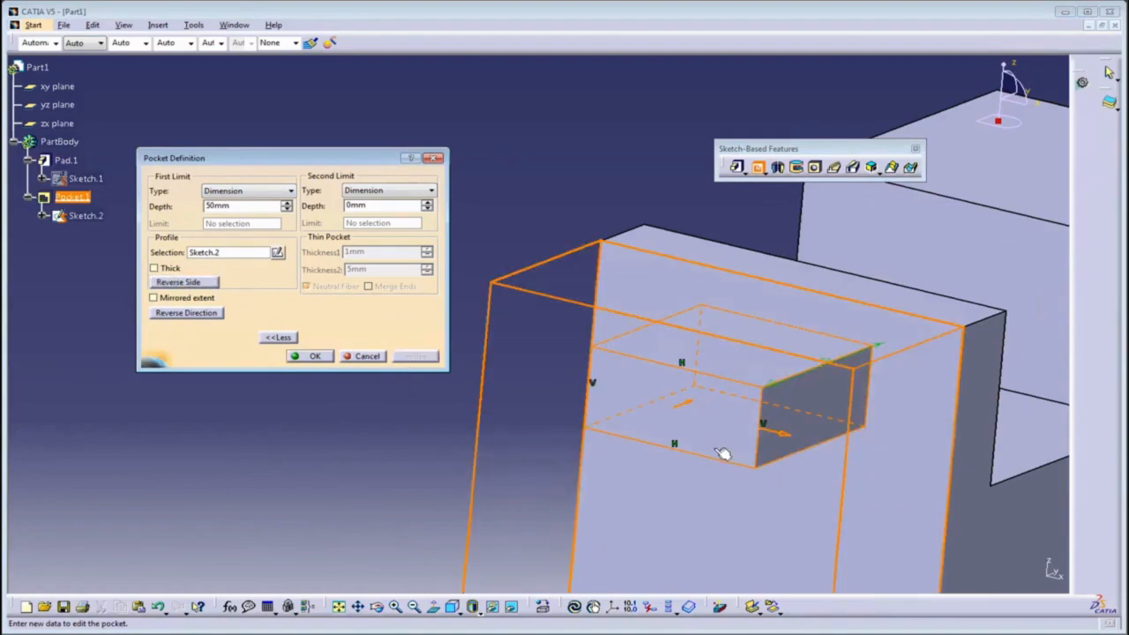
middle_click_drag(721, 453, 657, 483)
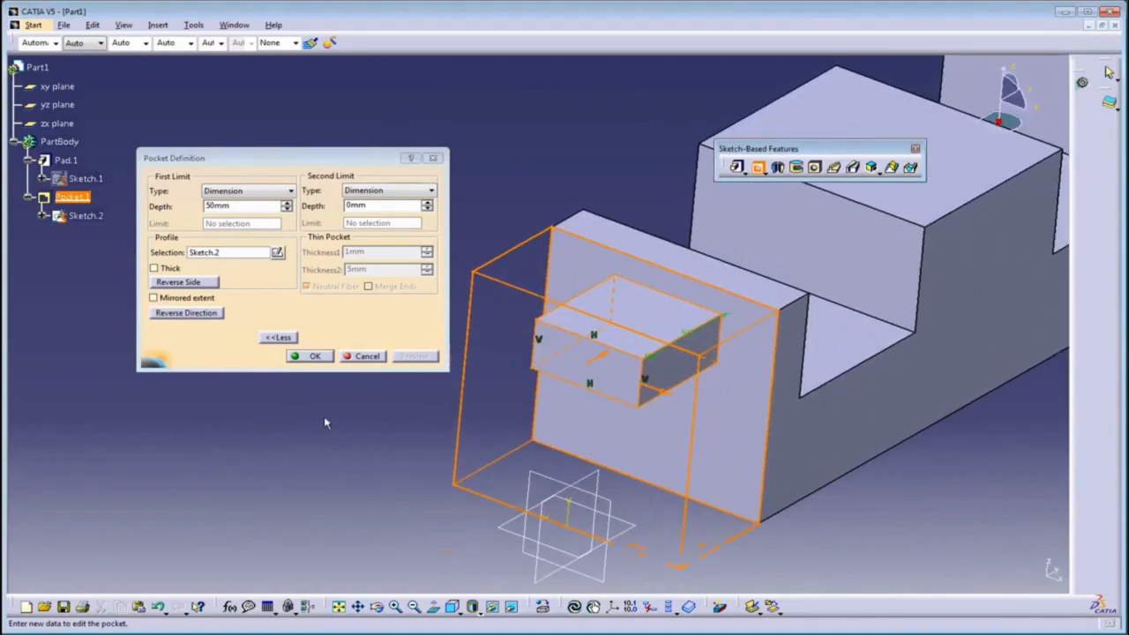
Flip the pocket's side back to the inside of the rectangle, preview the cut and accept the pocket.
left_click(665, 399)
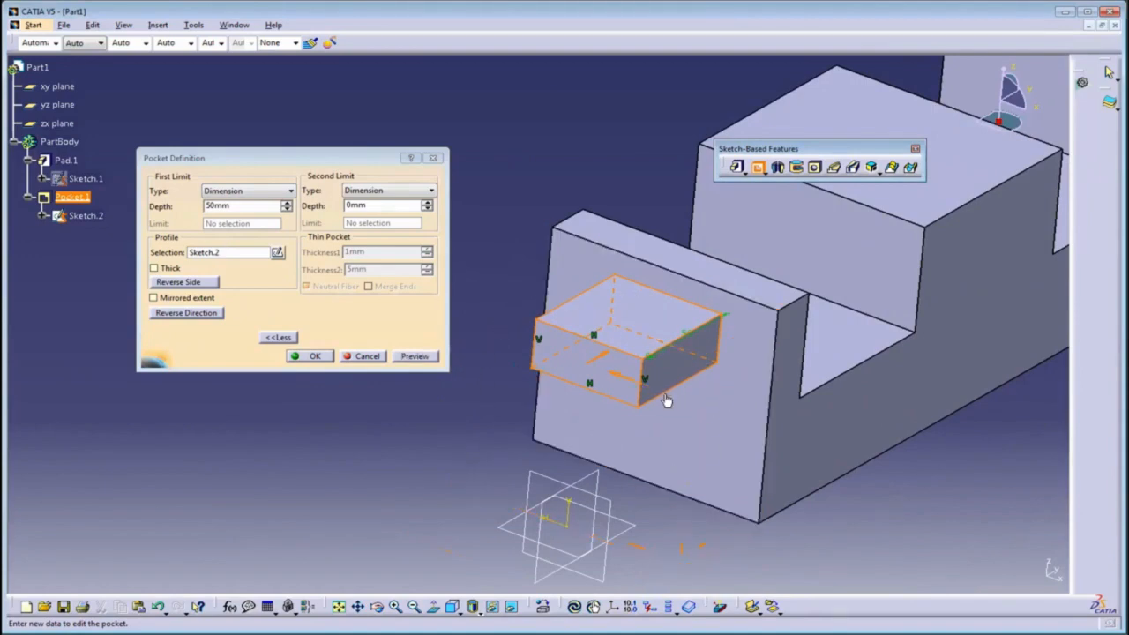
left_click(415, 356)
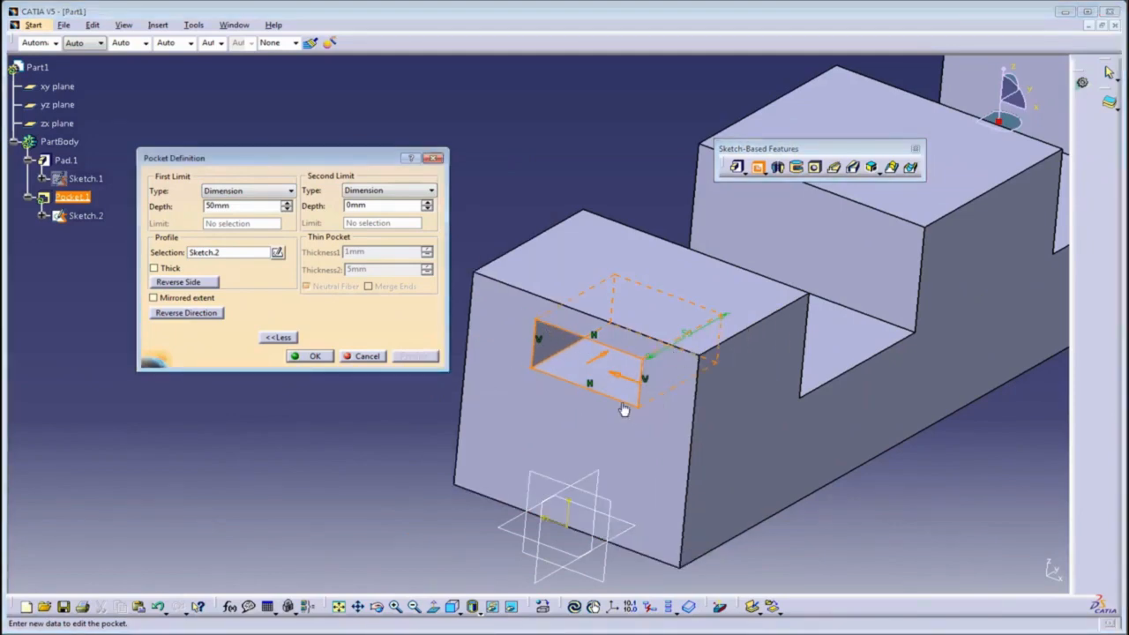
left_click(315, 356)
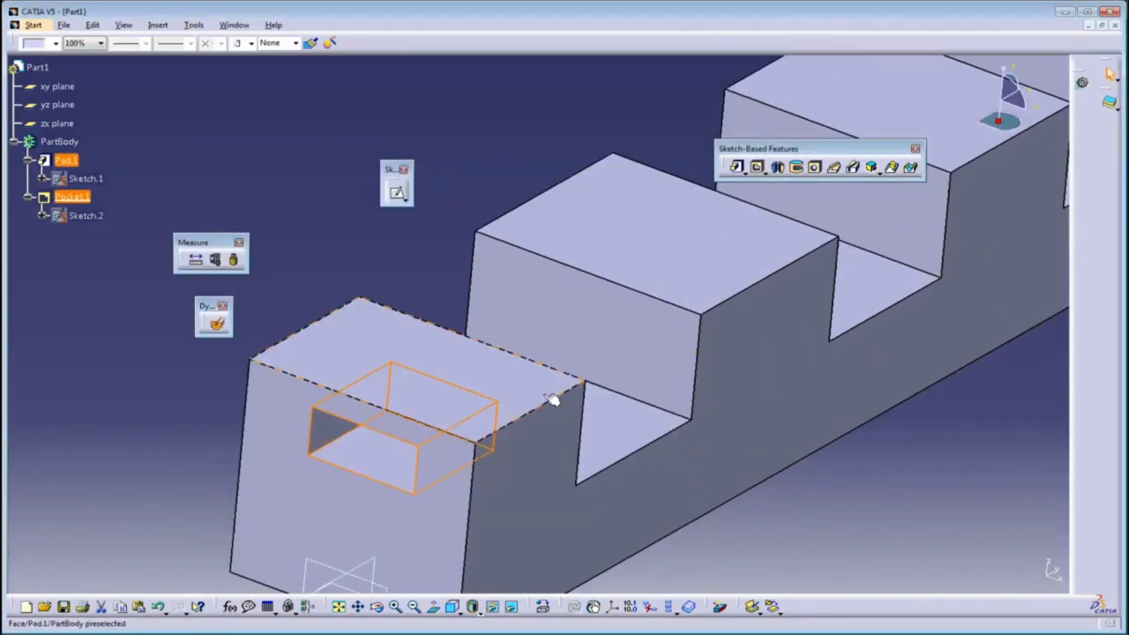
middle_click_drag(590, 383, 344, 397)
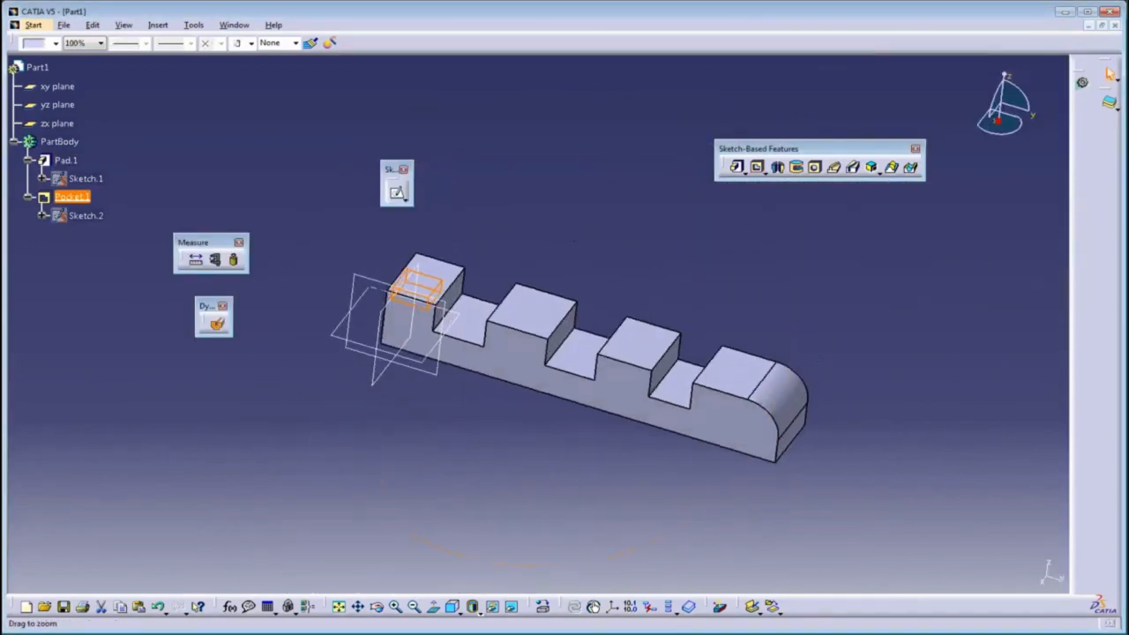
Delete the pocket and the notched bar pad together with their aggregated sketches.
right_click(84, 200)
left_click(124, 371)
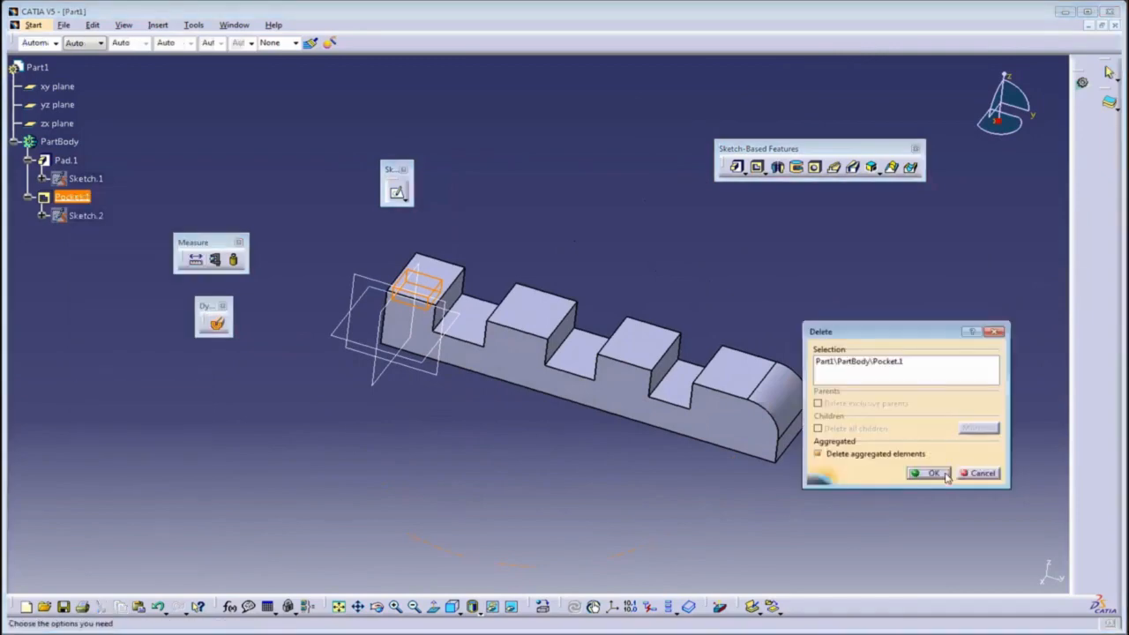
left_click(935, 473)
right_click(68, 159)
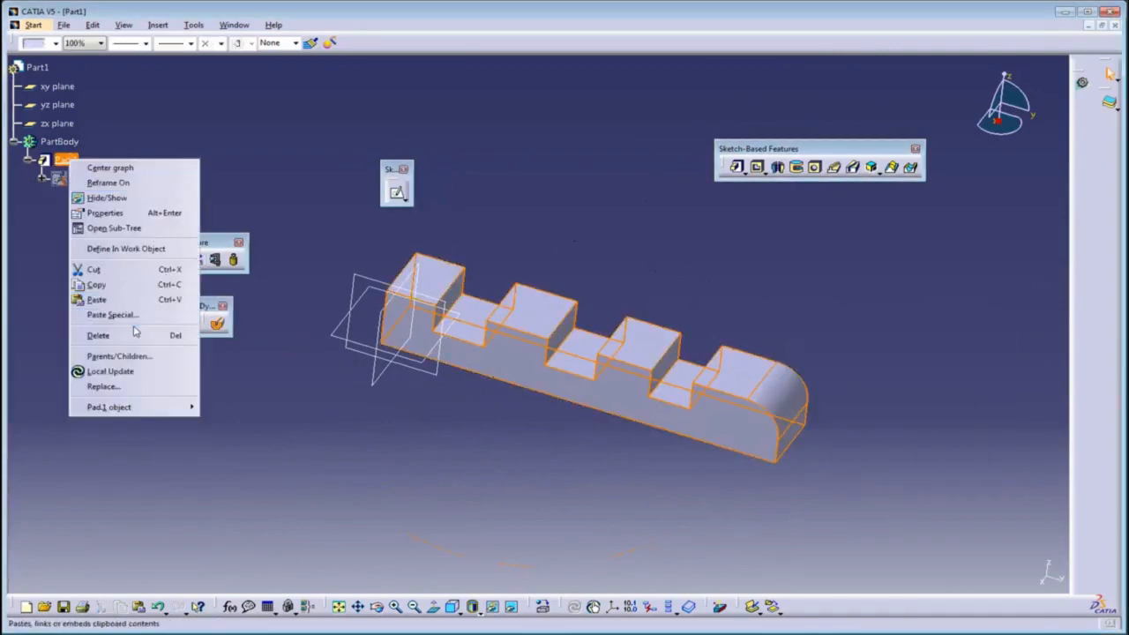
left_click(130, 336)
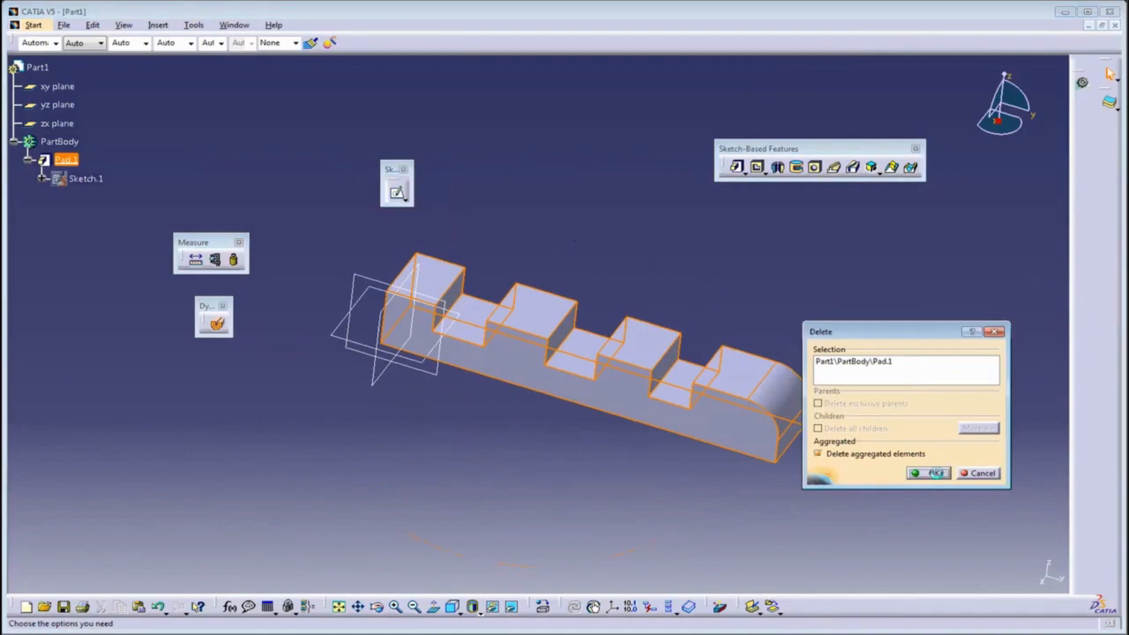
left_click(935, 474)
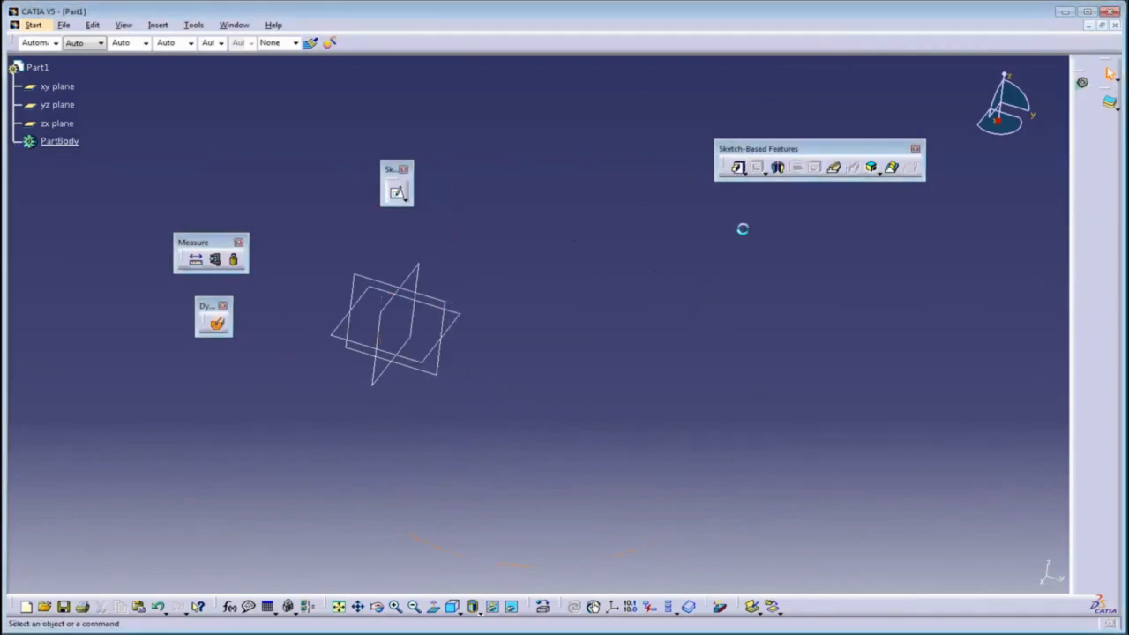
Float the set of pad commands, set an isometric view and open a positioned sketch on the xy plane with H reversed.
left_click_drag(745, 173, 783, 246)
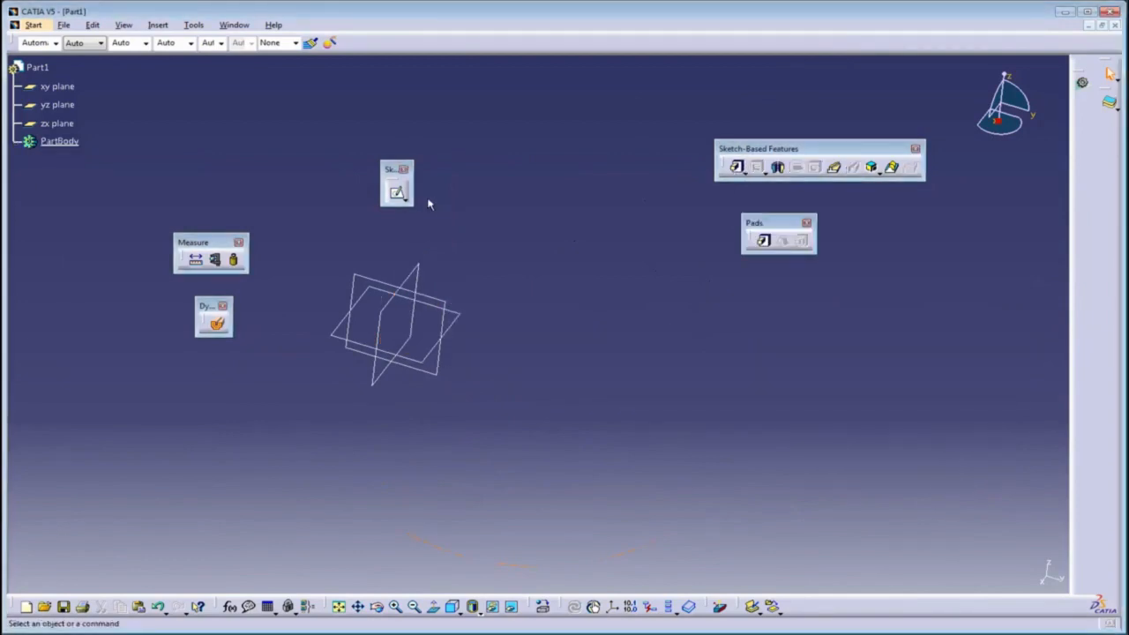
left_click(472, 608)
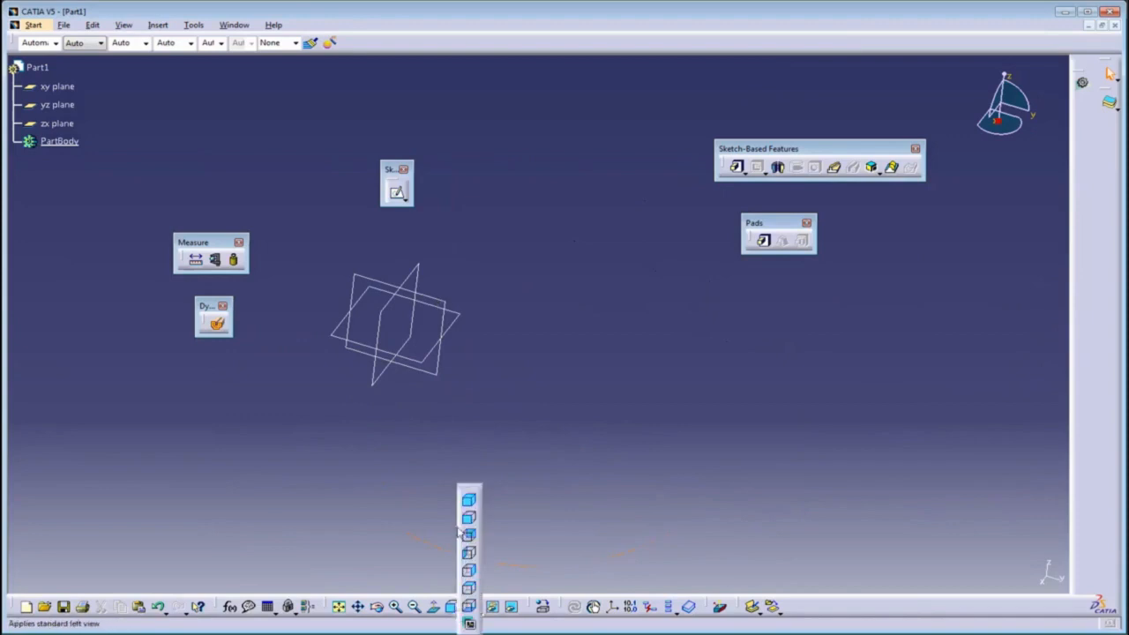
left_click(403, 197)
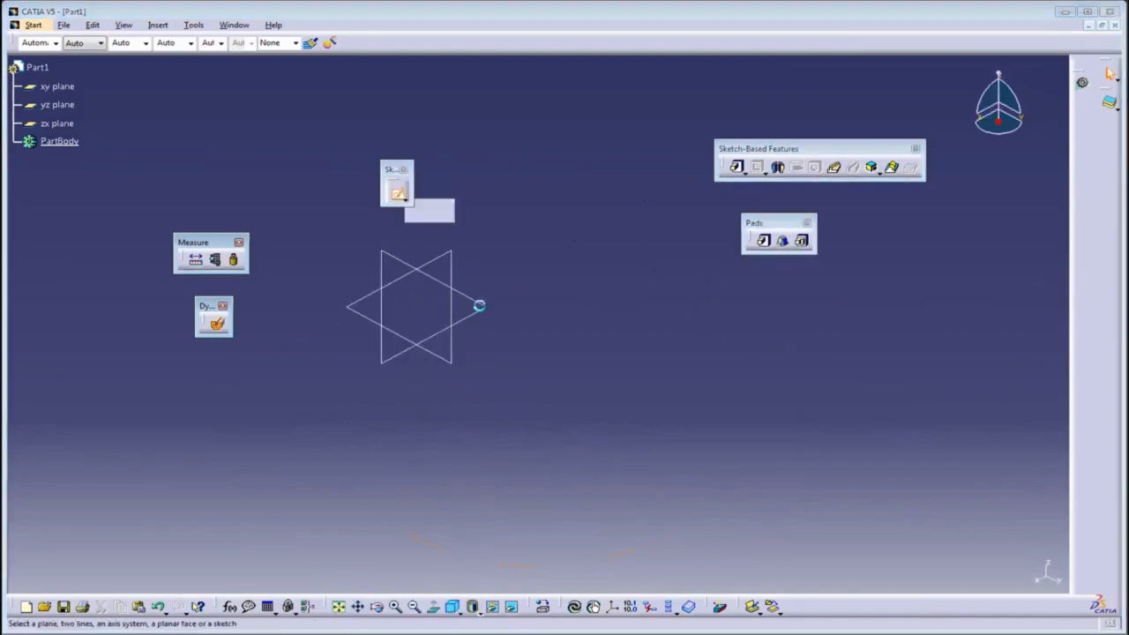
left_click(918, 551)
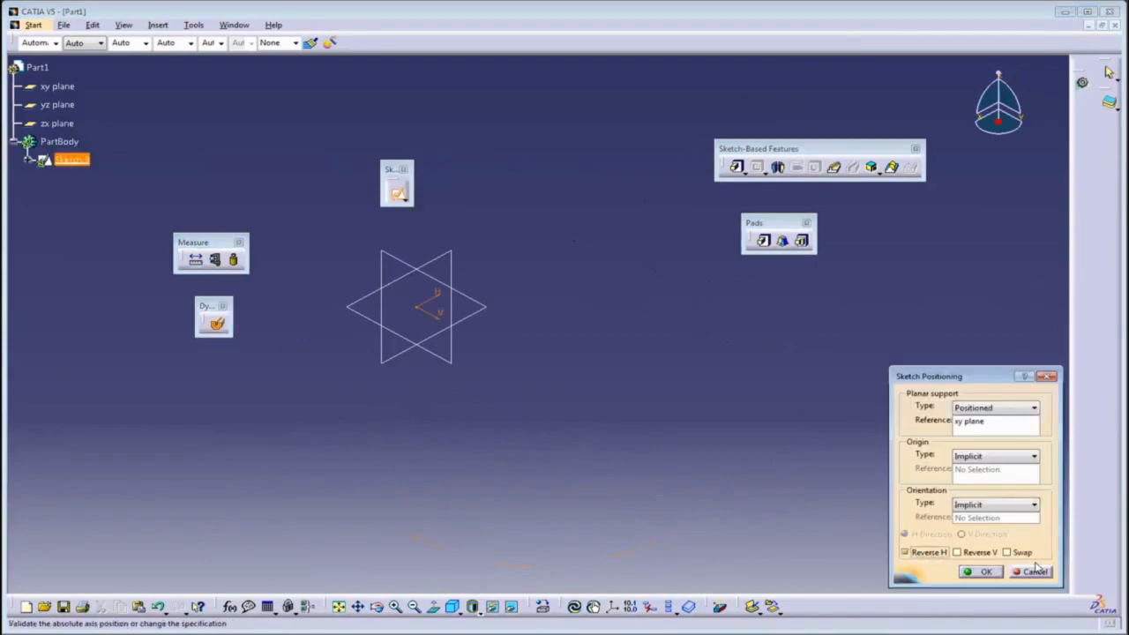
left_click(981, 571)
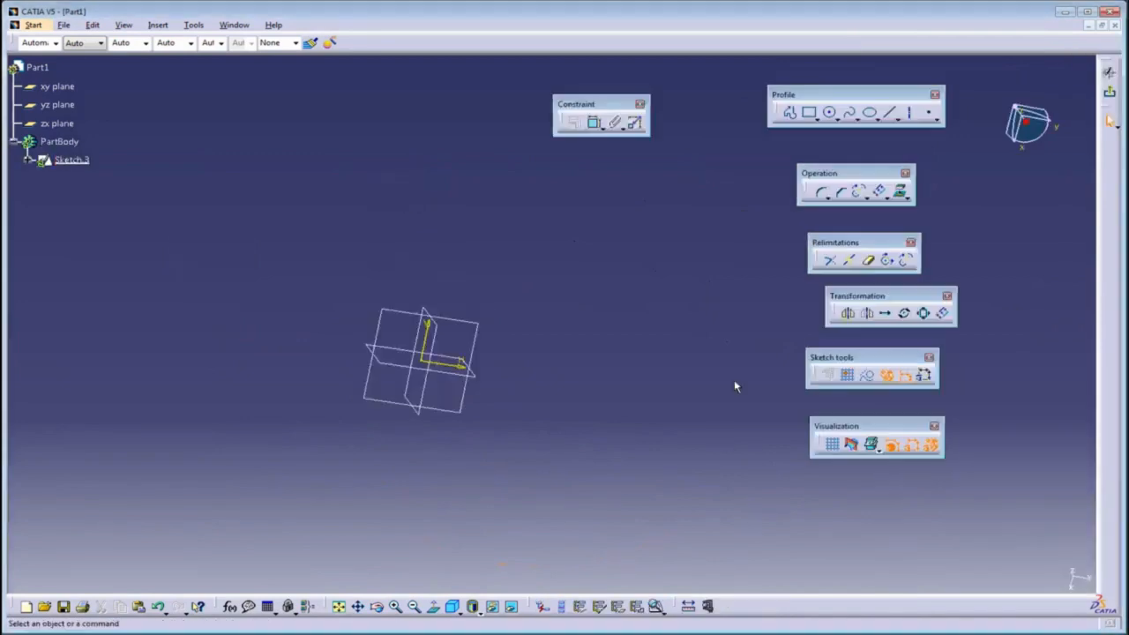
Sketch a centered rectangle at the origin and extrude it with Pad into a flat plate.
left_click(810, 113)
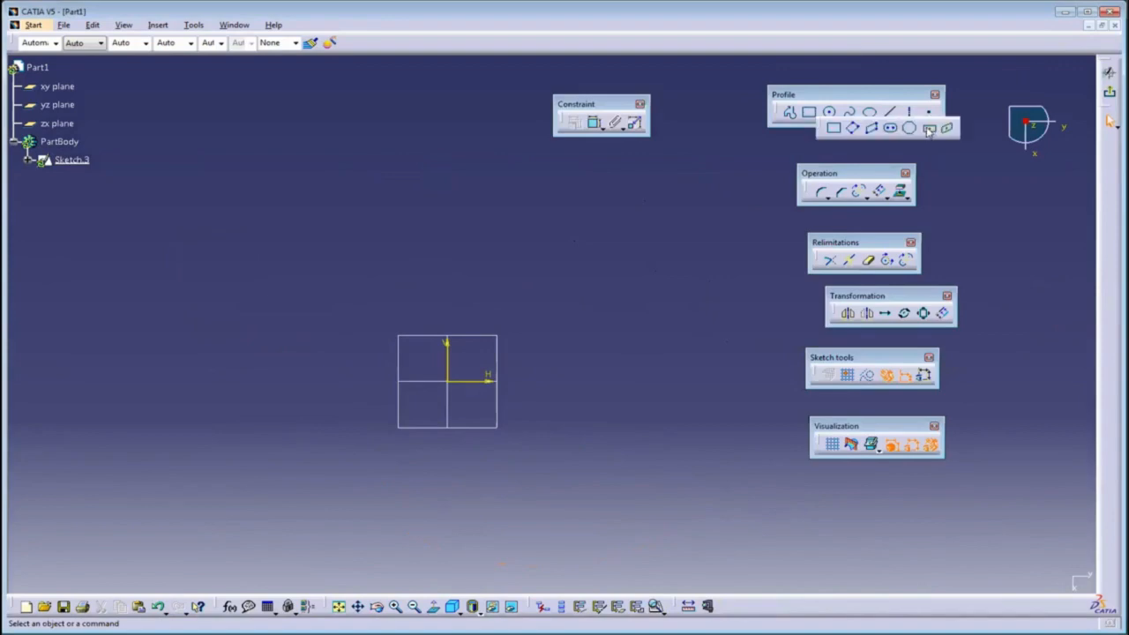
left_click(450, 384)
left_click(666, 485)
left_click(1109, 92)
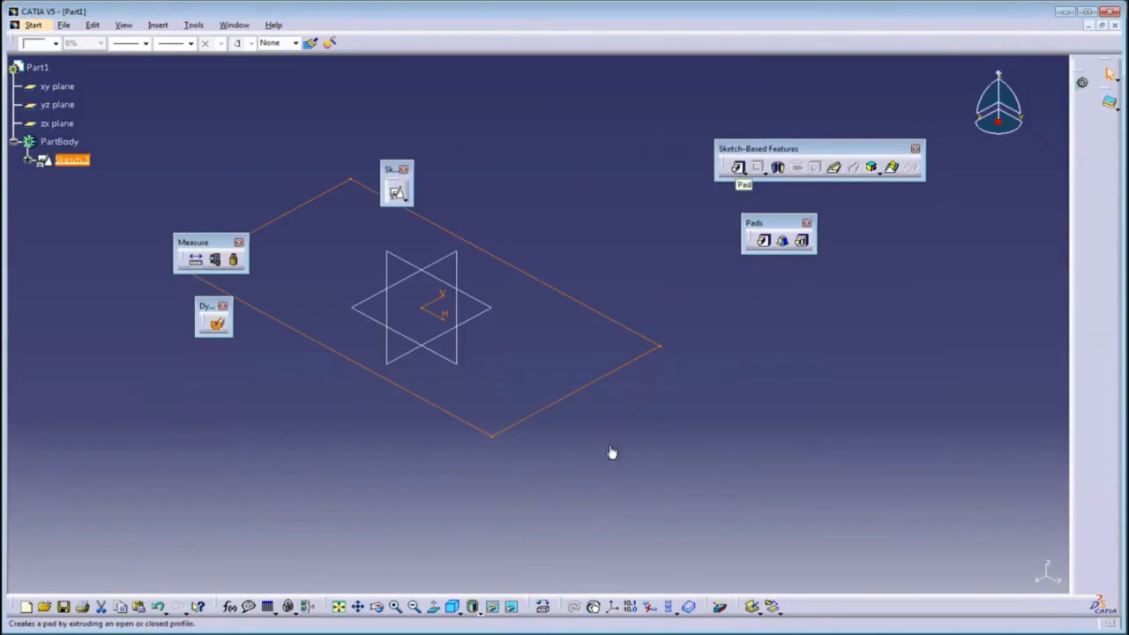
left_click(173, 357)
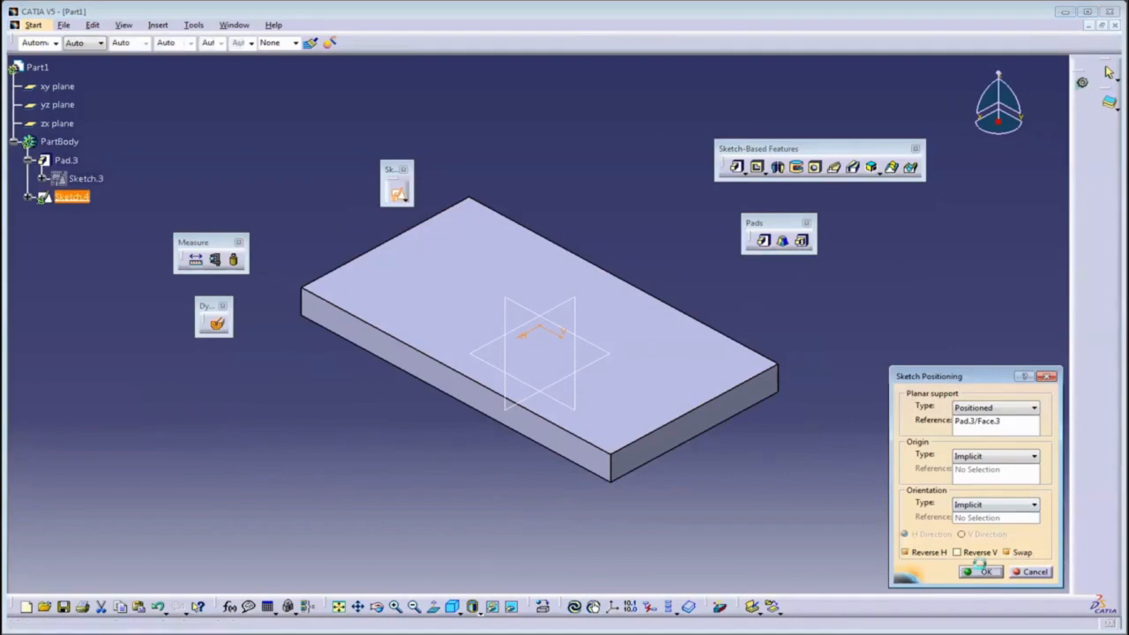
On a positioned sketch on the plate's upper face, draw a centered rectangle about 280 by 160 mm at the origin.
left_click(986, 571)
left_click(813, 117)
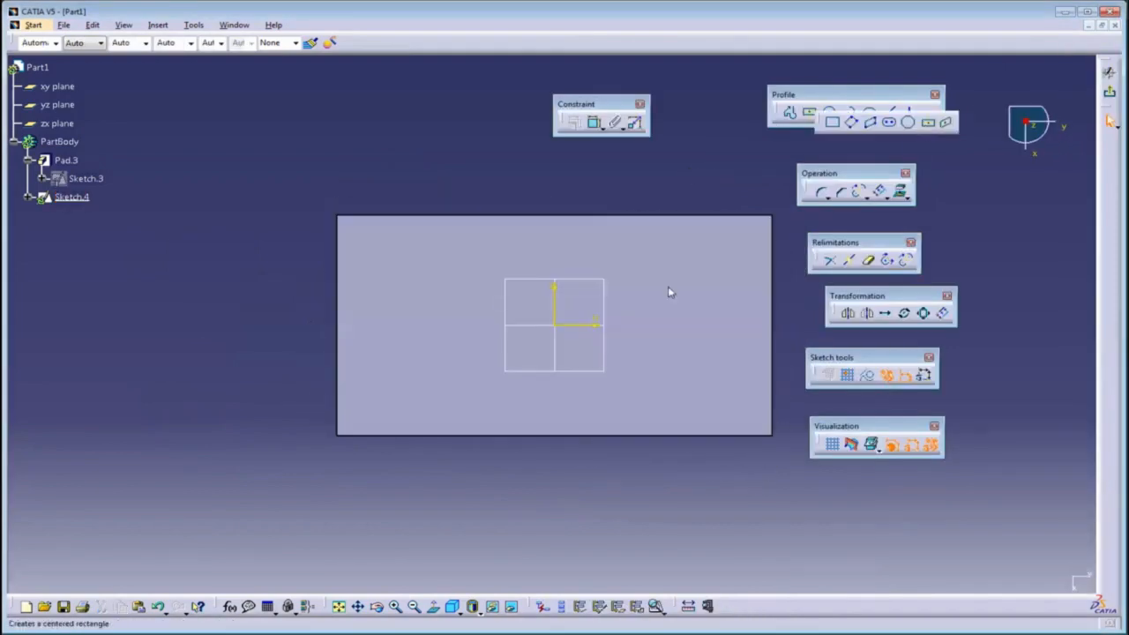
left_click(553, 326)
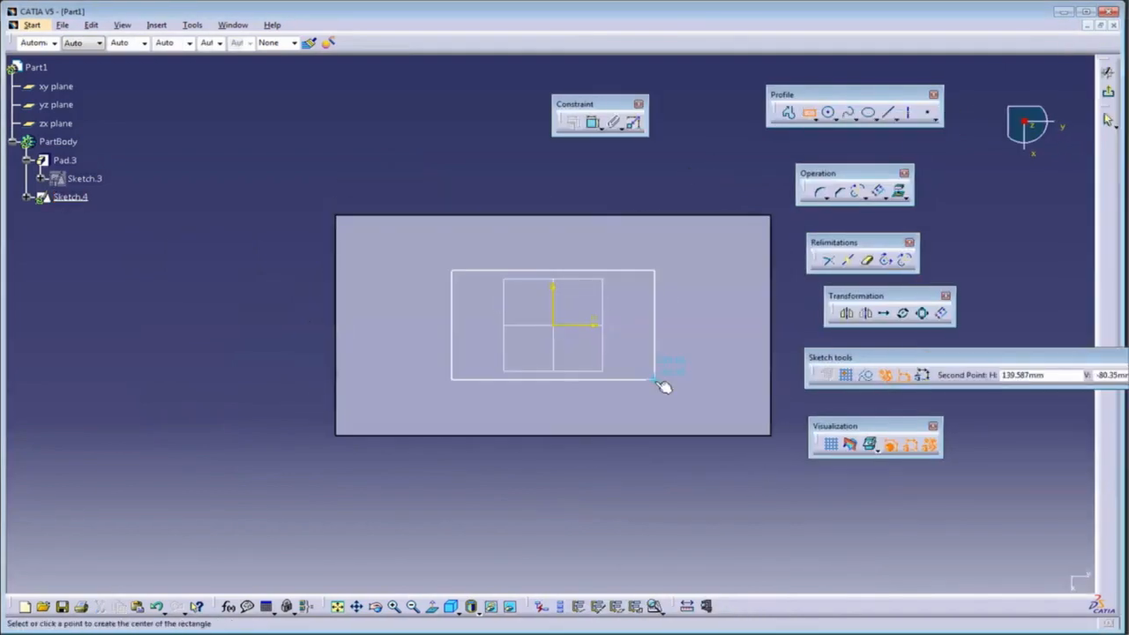
left_click(655, 379)
left_click(1108, 72)
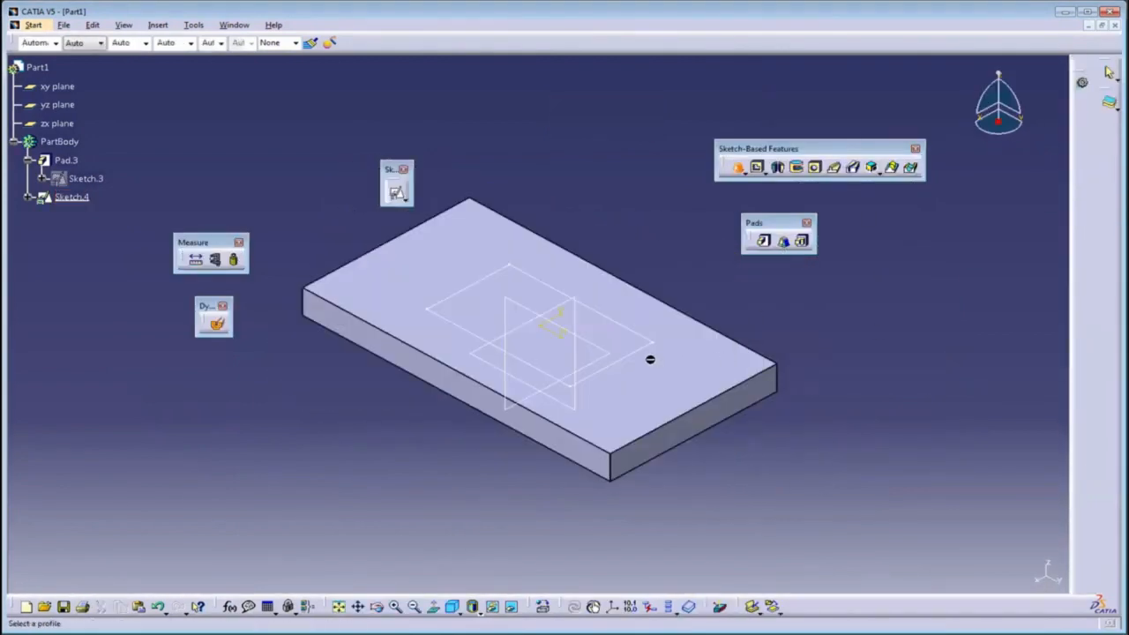
Start a Drafted Filleted Pad from the rectangle with a length of 100 mm and the plate's upper face as second limit.
left_click(708, 443)
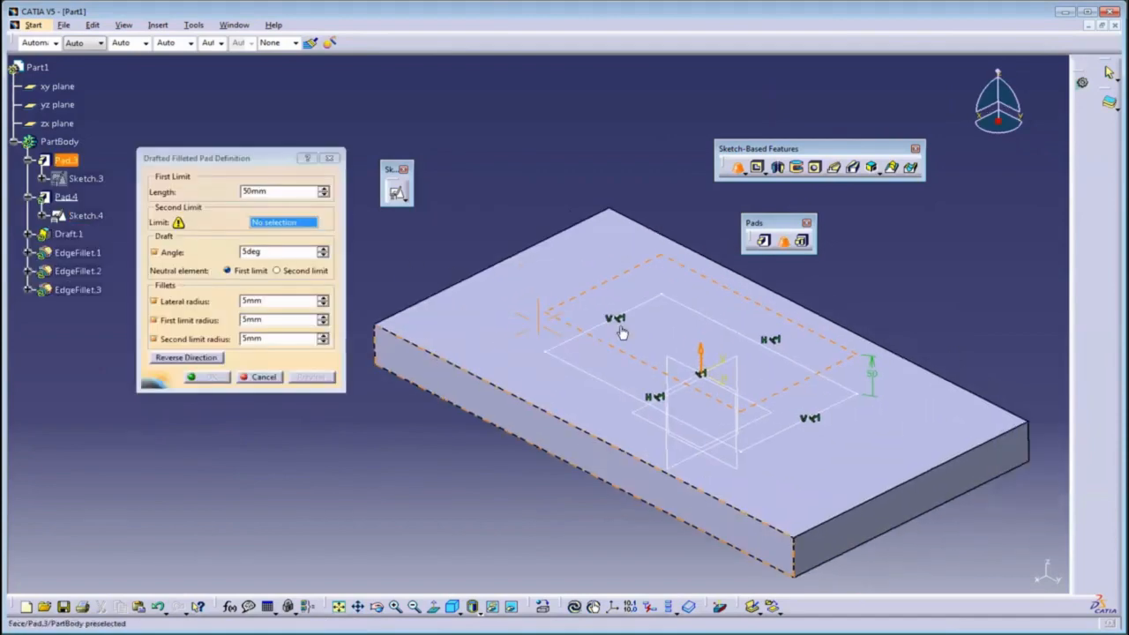
double_click(284, 191)
type("100")
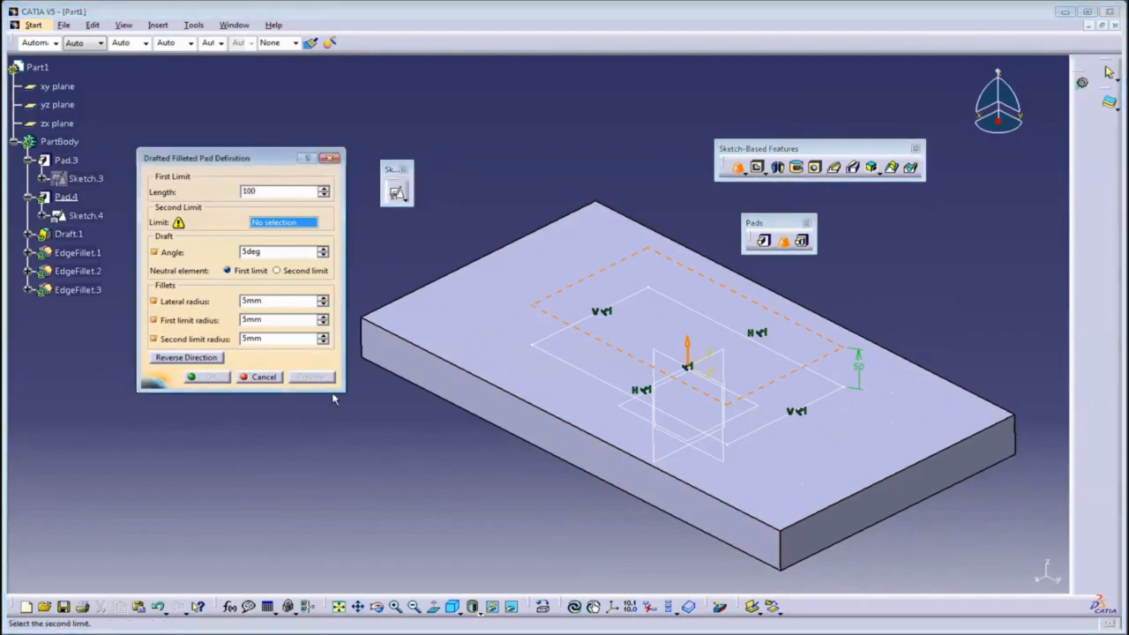
key("Return")
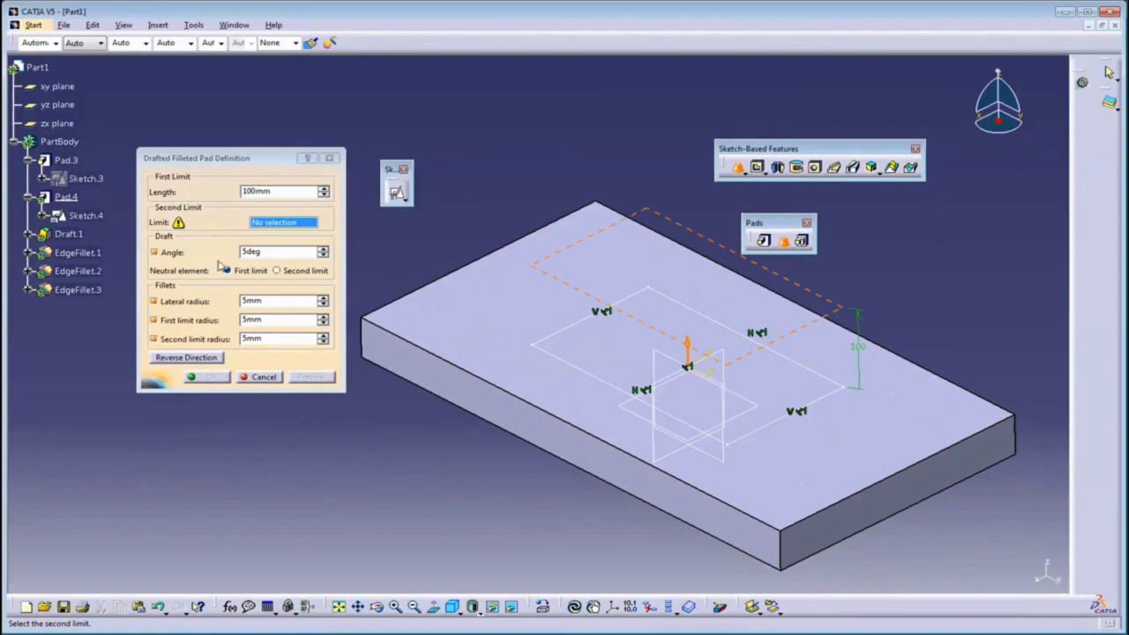
left_click(521, 308)
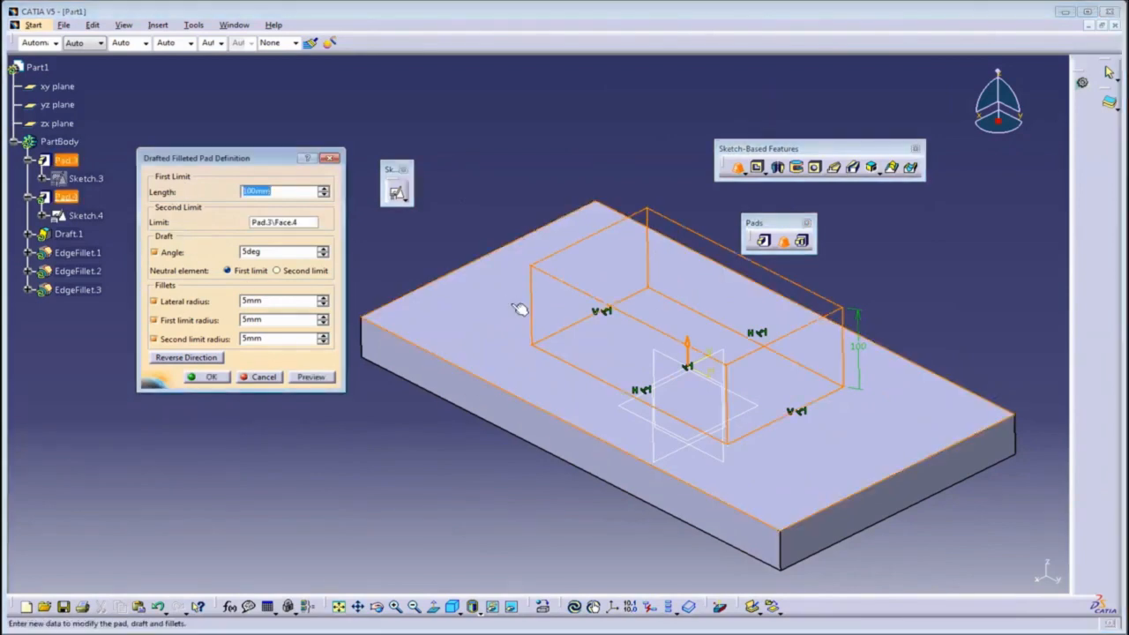
Set the drafted pad's draft angle to 15 degrees, preview it and inspect the sloped sides.
double_click(280, 253)
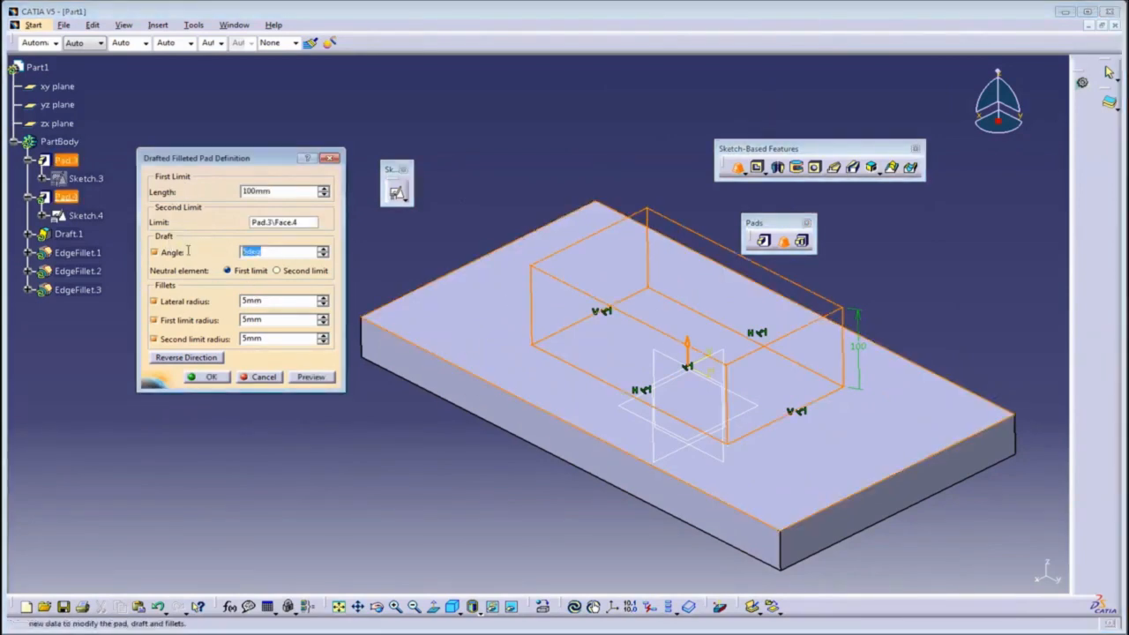
type("15")
left_click(314, 379)
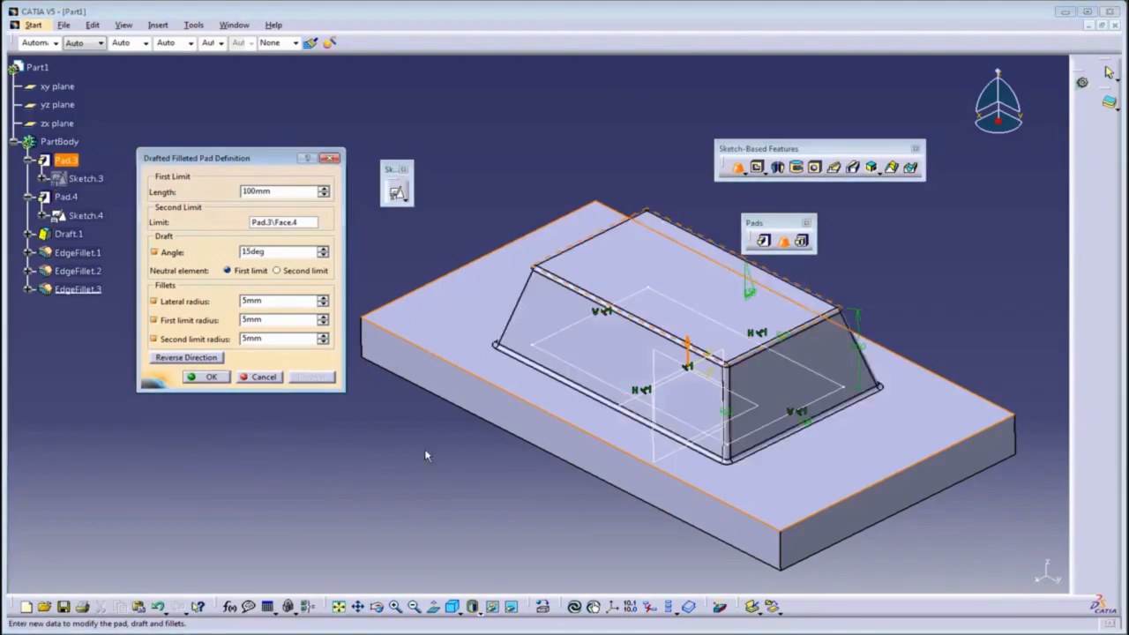
middle_click_drag(608, 374, 474, 376)
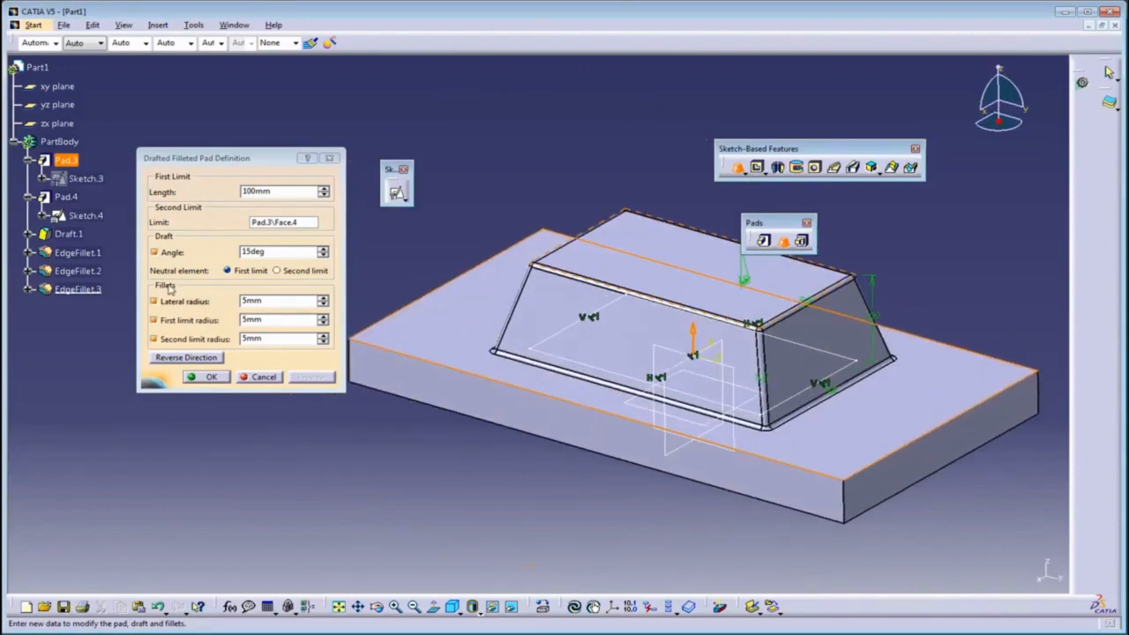
middle_click_drag(723, 430, 710, 434)
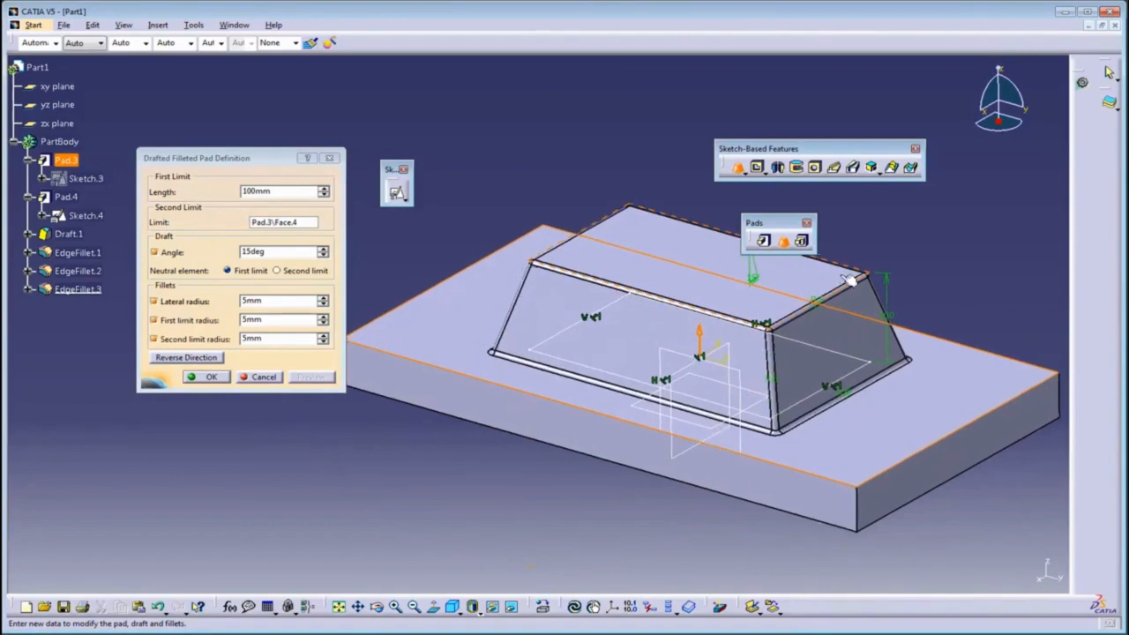
middle_click_drag(811, 379, 271, 311)
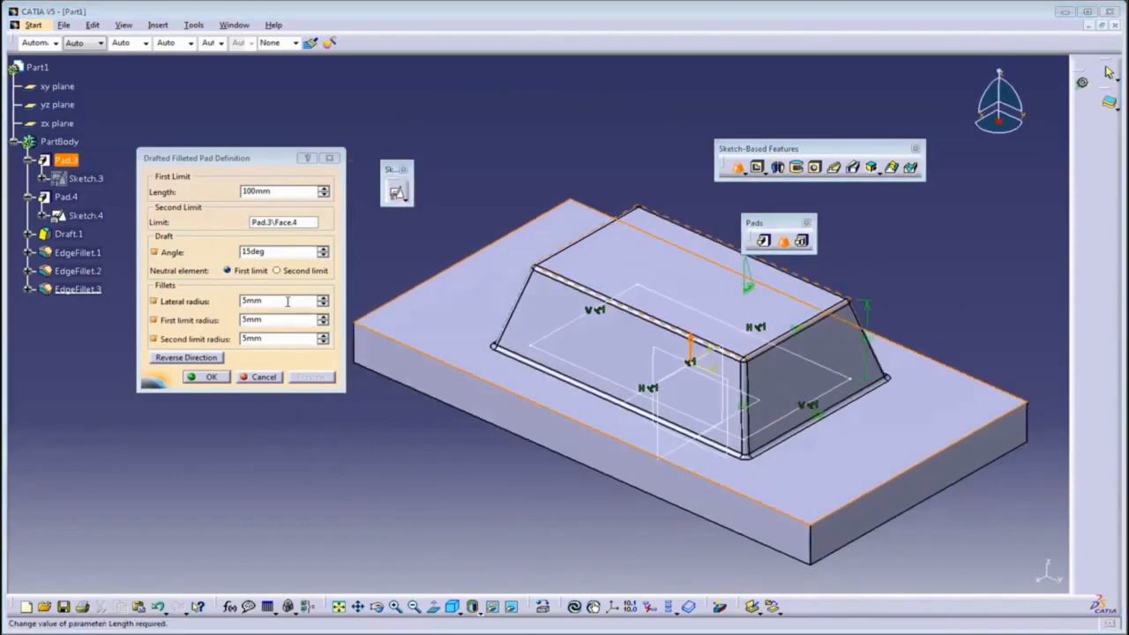
Set the lateral fillet radius to 15 mm and preview the rounded vertical corners.
double_click(287, 301)
type("15")
key("Tab")
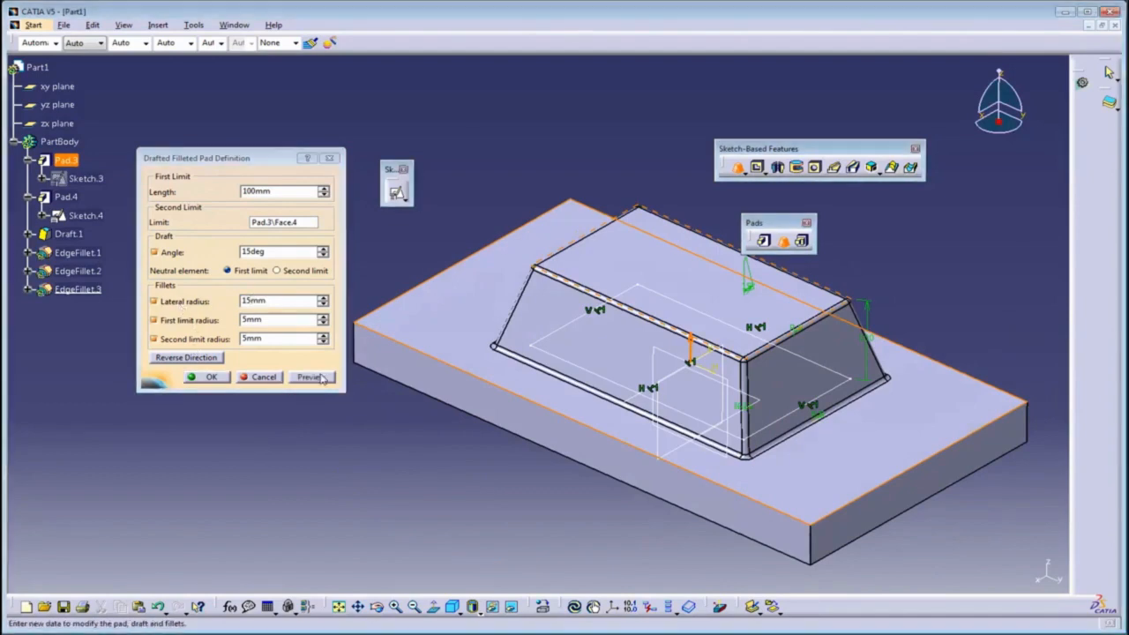
middle_click_drag(599, 417, 599, 380)
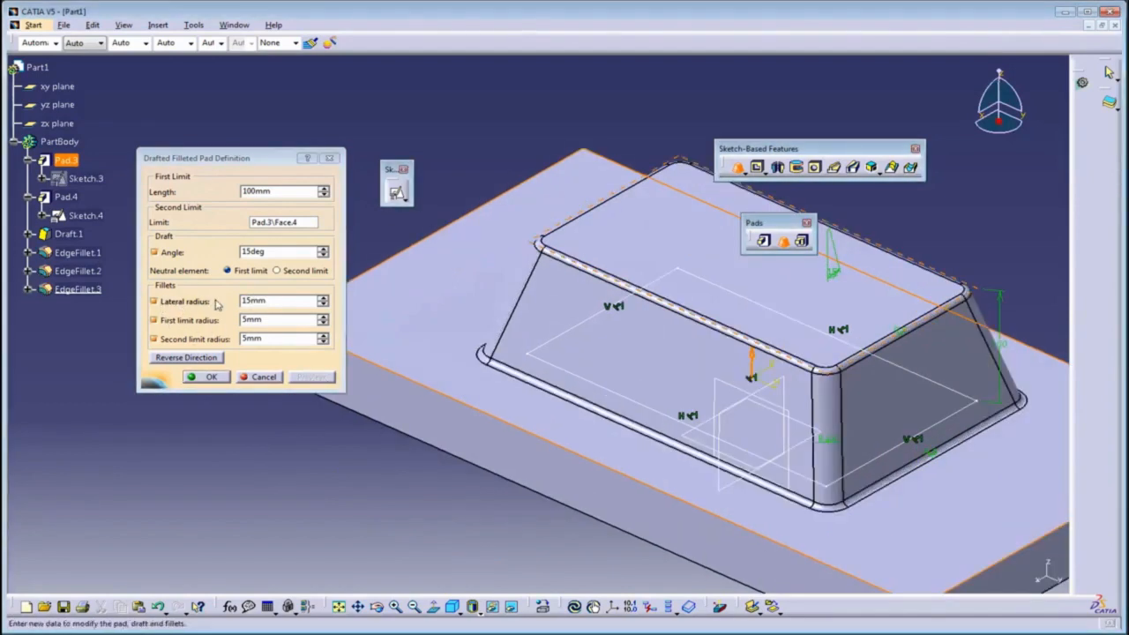
middle_click_drag(750, 297, 615, 179)
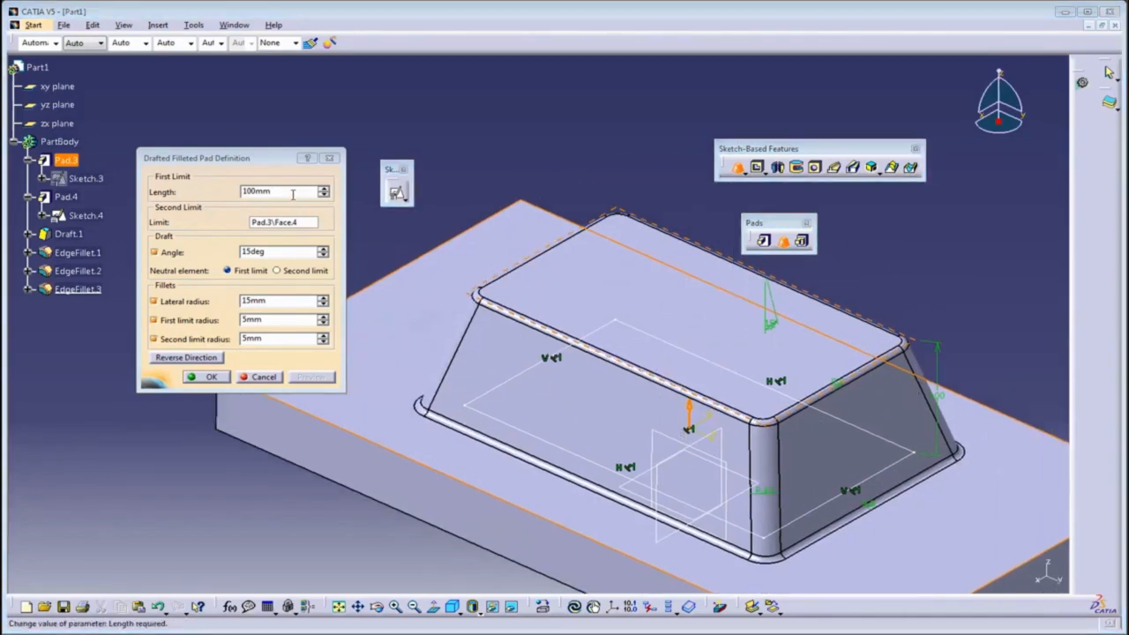
Set the first limit radius to 20 mm and preview the fillet around the pad's upper edges.
double_click(295, 193)
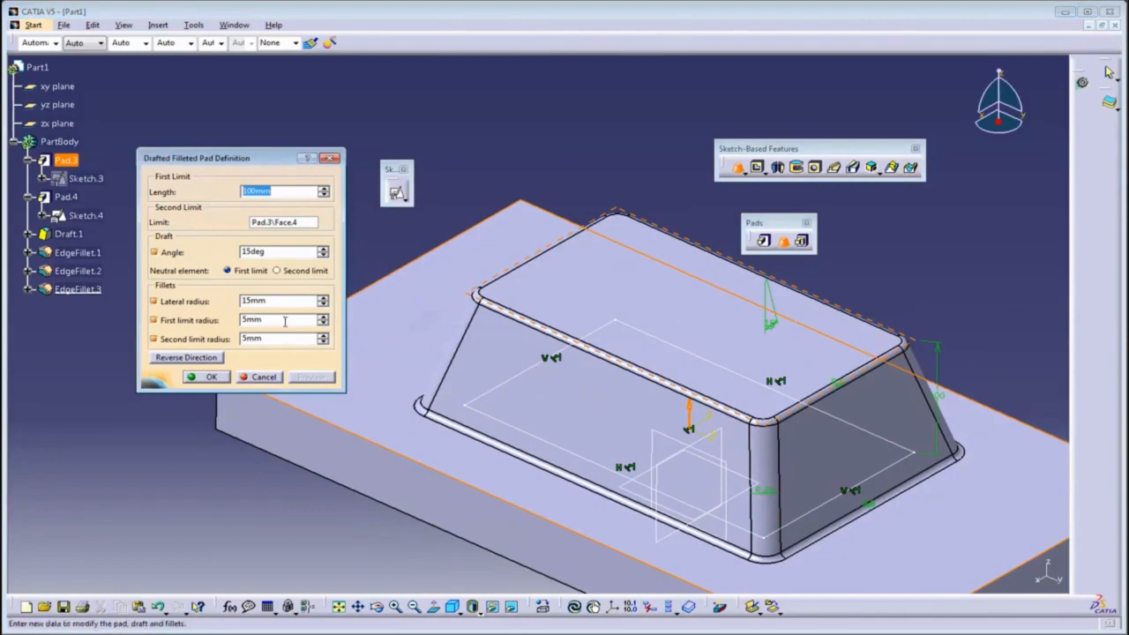
double_click(256, 319)
type("20")
left_click(305, 378)
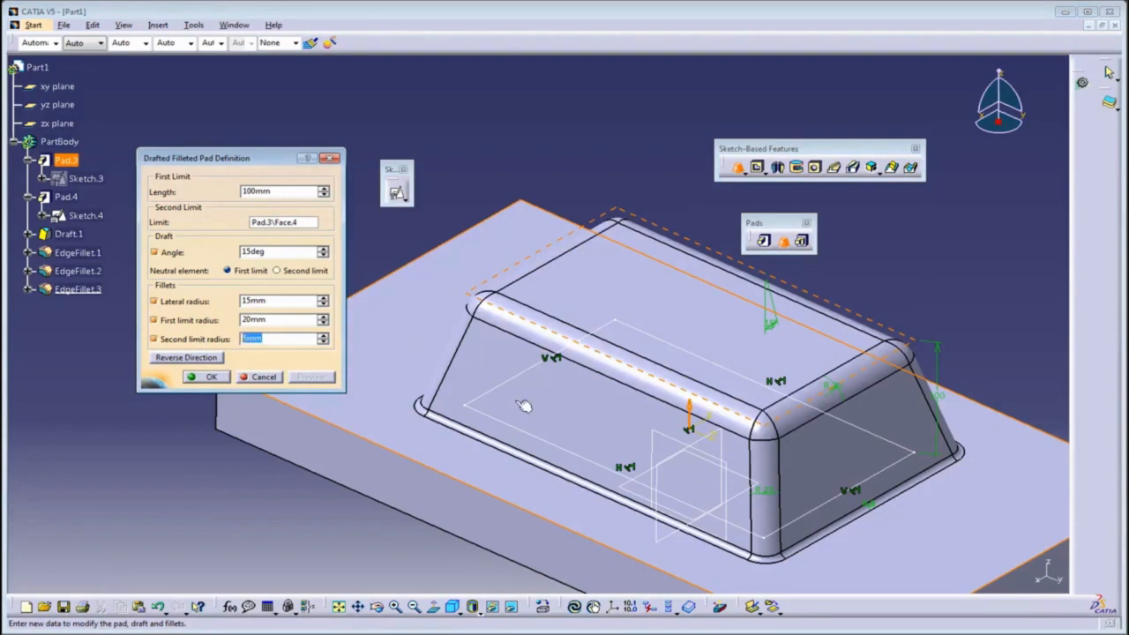
Set the second limit radius to 10 mm, preview the fillet around the pad's base and accept the drafted filleted pad.
middle_click_drag(532, 403, 543, 332)
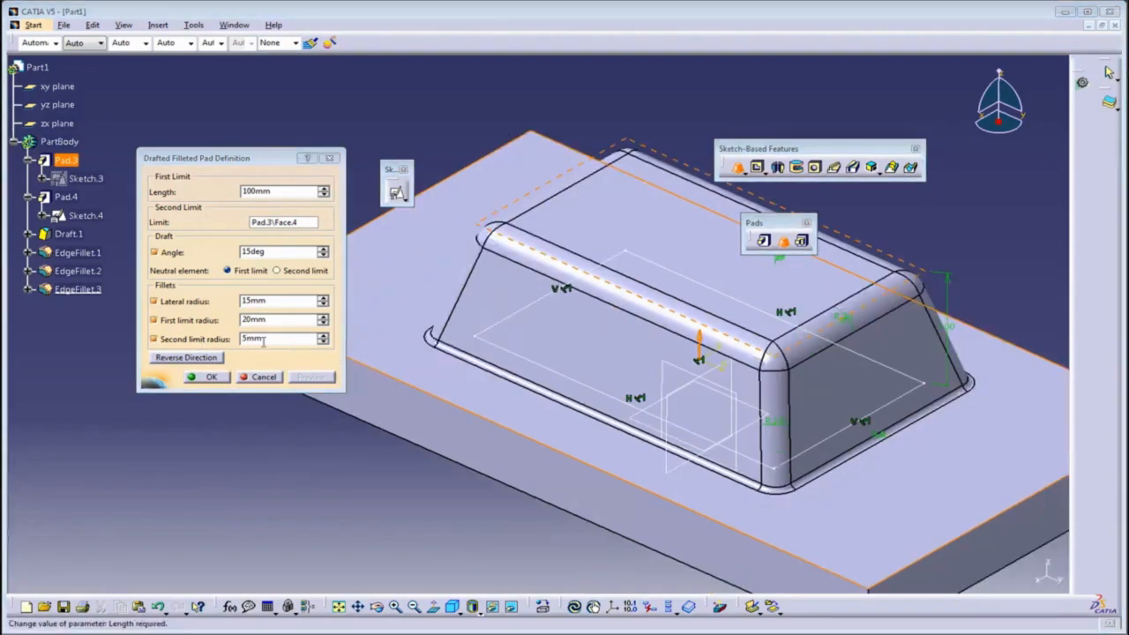
double_click(293, 342)
type("10")
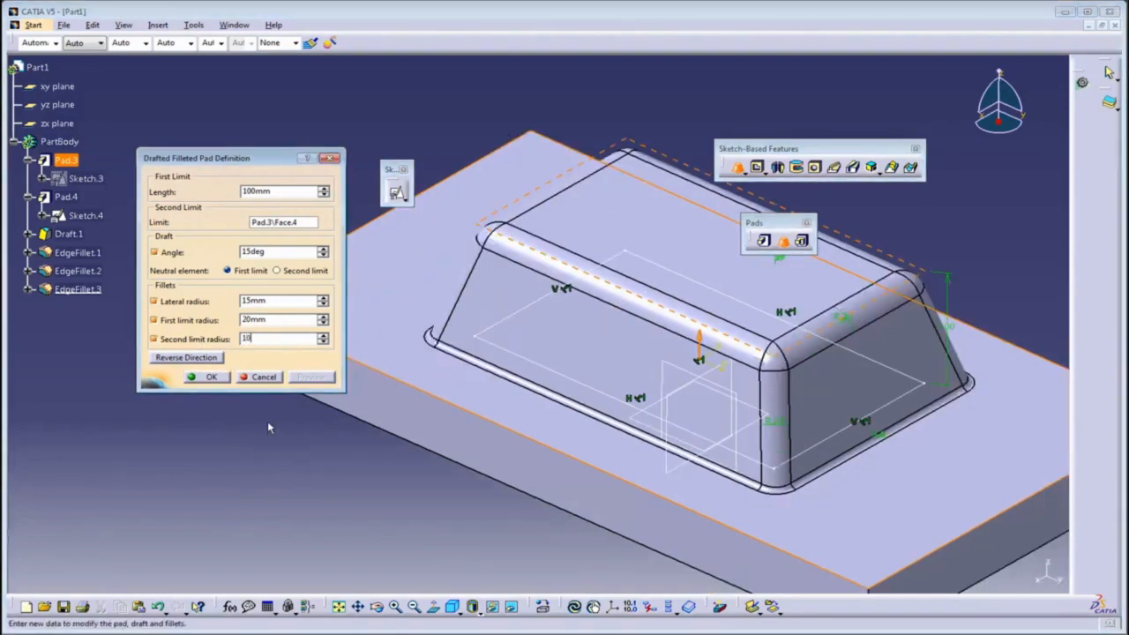
left_click(304, 379)
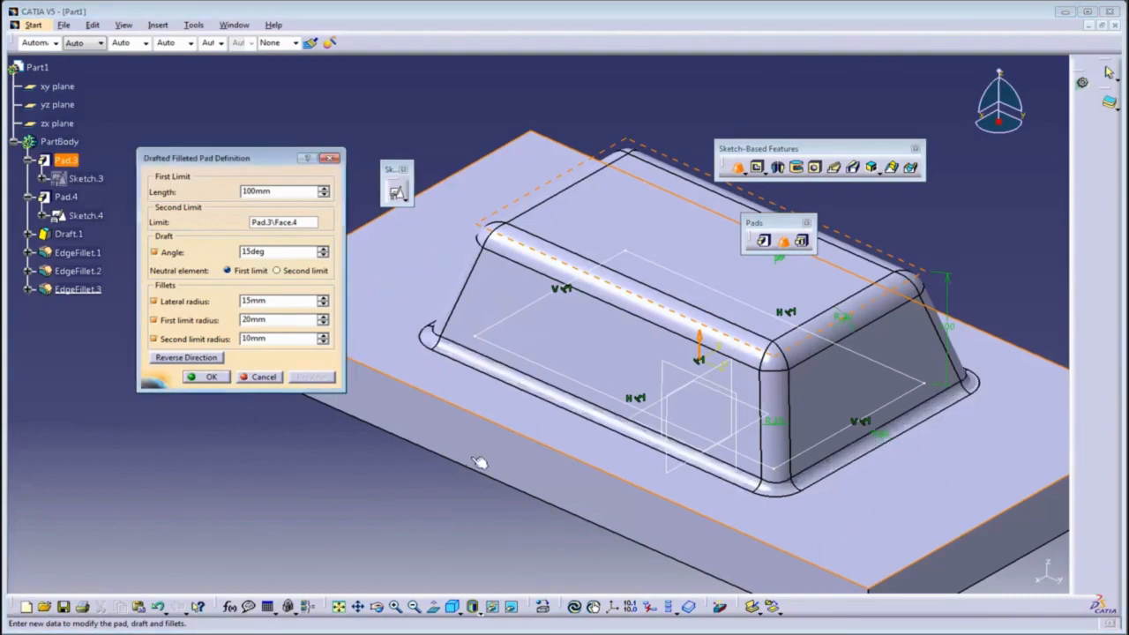
middle_click_drag(481, 463, 485, 406)
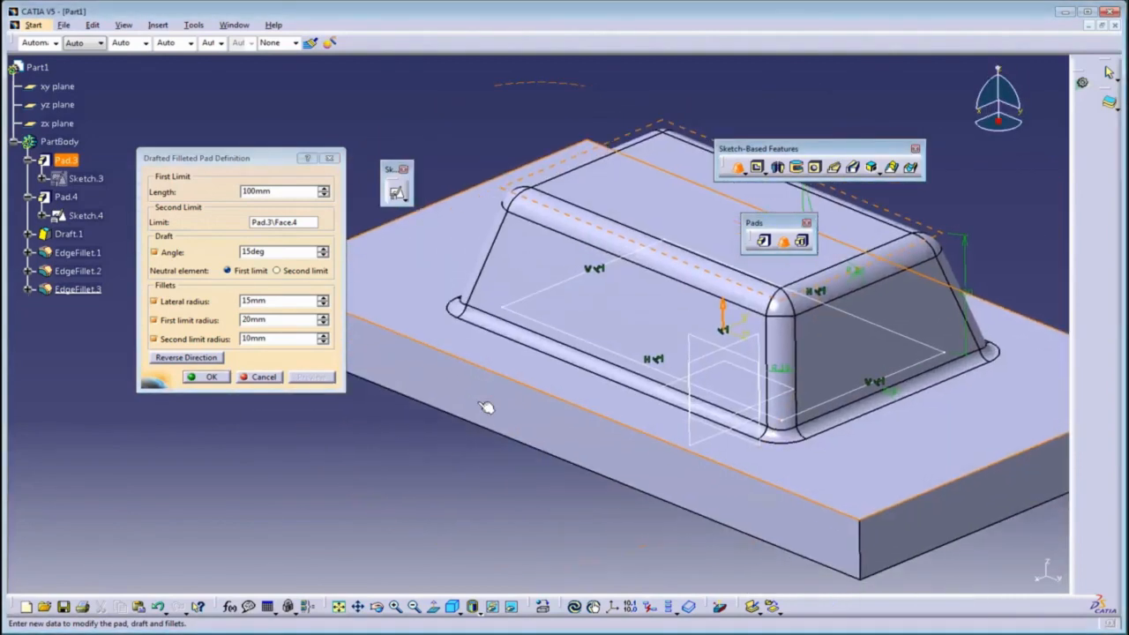
middle_click_drag(542, 403, 521, 454, "ctrl")
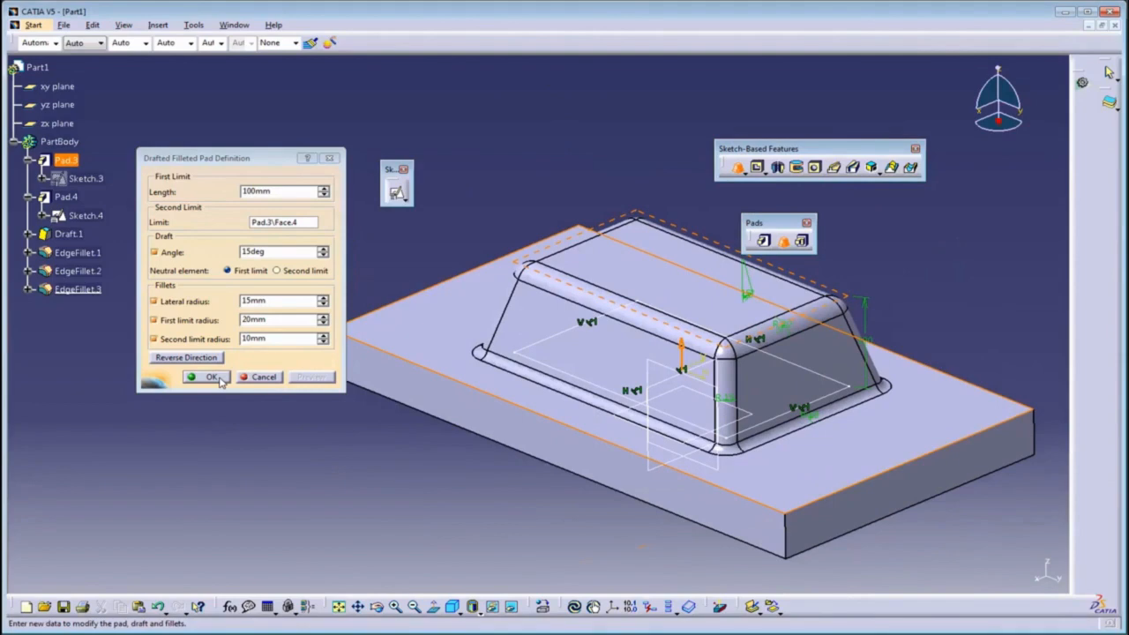
left_click(264, 376)
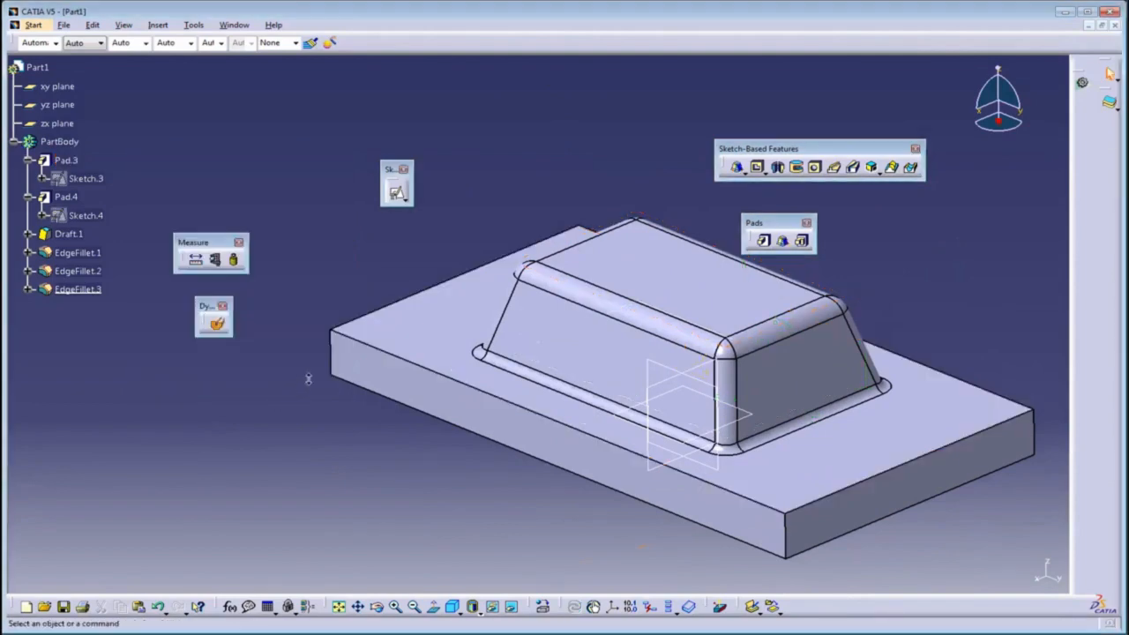
Inspect the drafted filleted pad, select its draft and all three edge fillets, and delete them together.
middle_click_drag(280, 396, 697, 335)
middle_click_drag(537, 326, 735, 303)
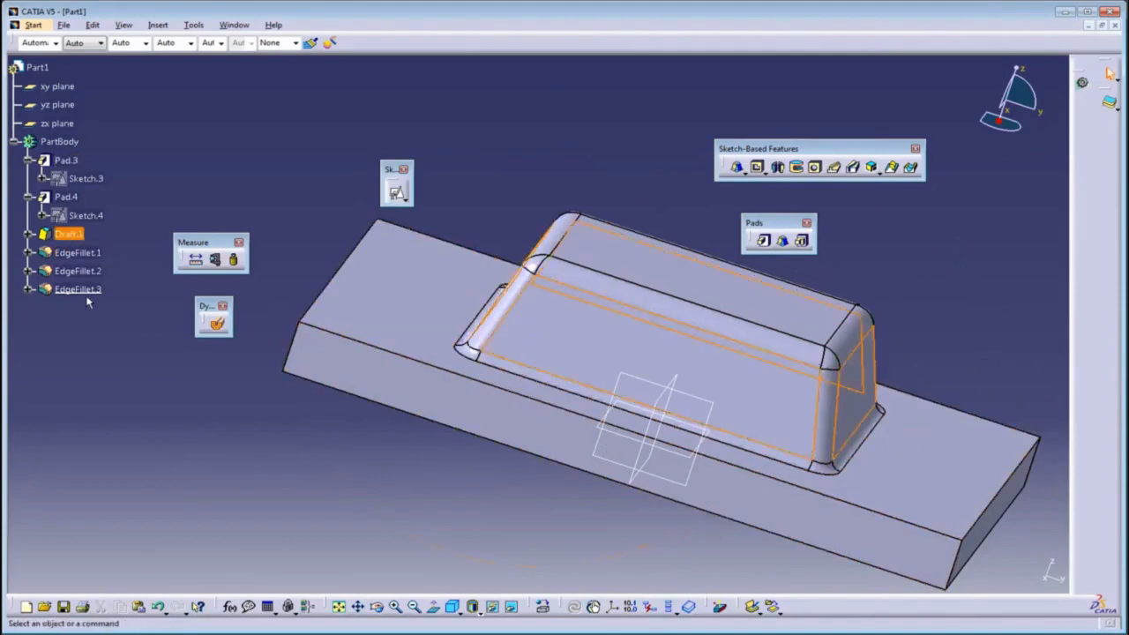
left_click(69, 233)
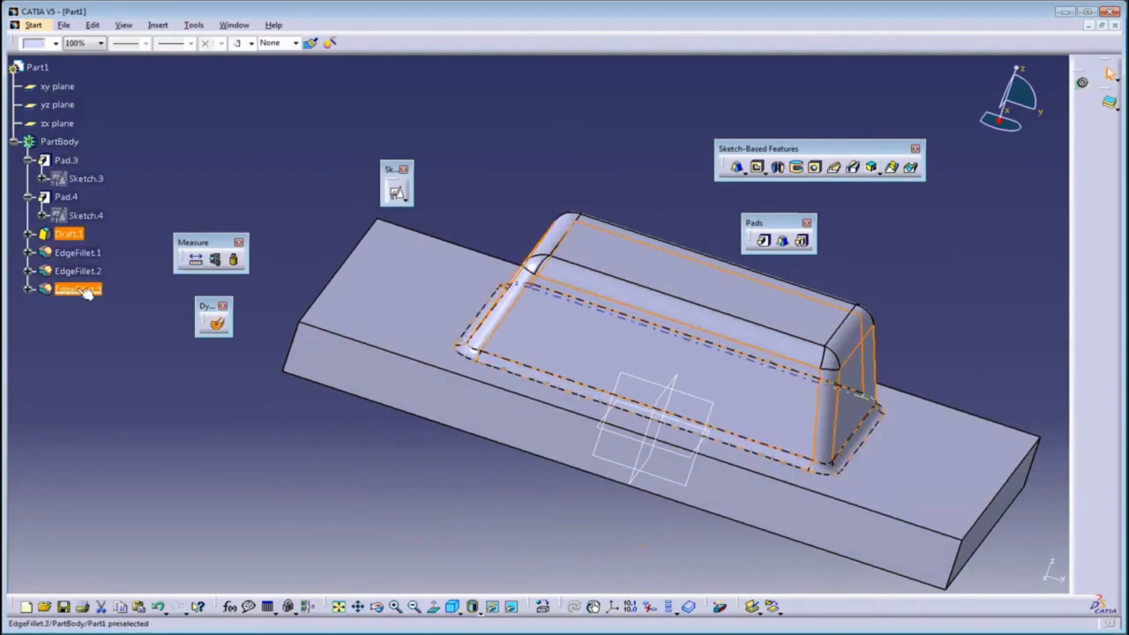
left_click(77, 289, "shift")
key("Delete")
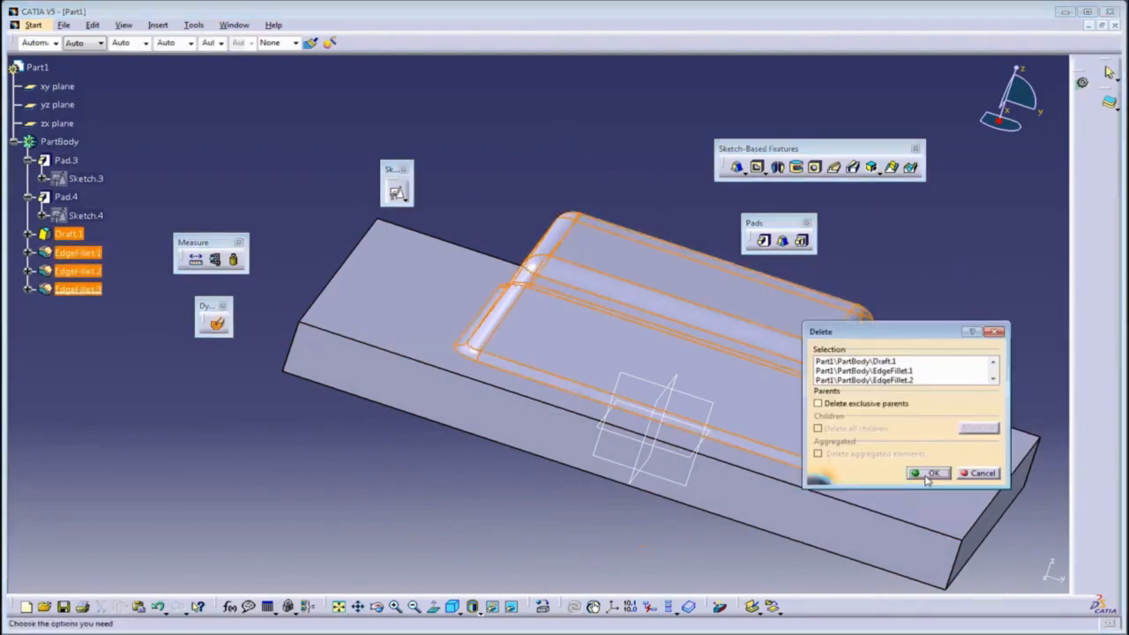
left_click(924, 473)
Delete the upper pad on the plate together with its aggregated sketch.
right_click(66, 196)
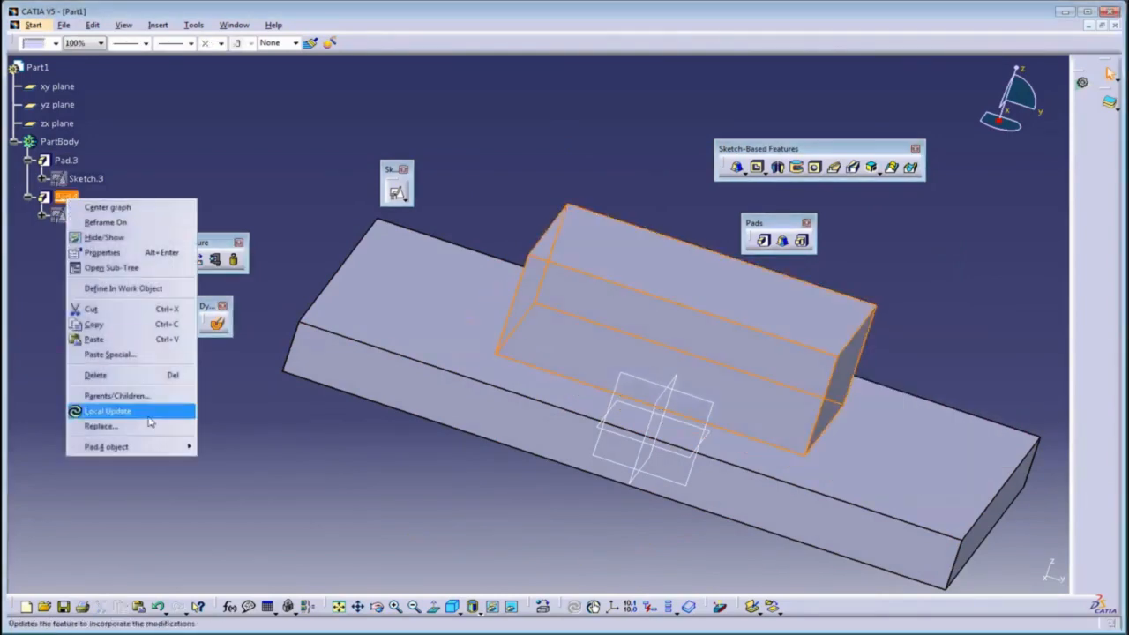
left_click(93, 374)
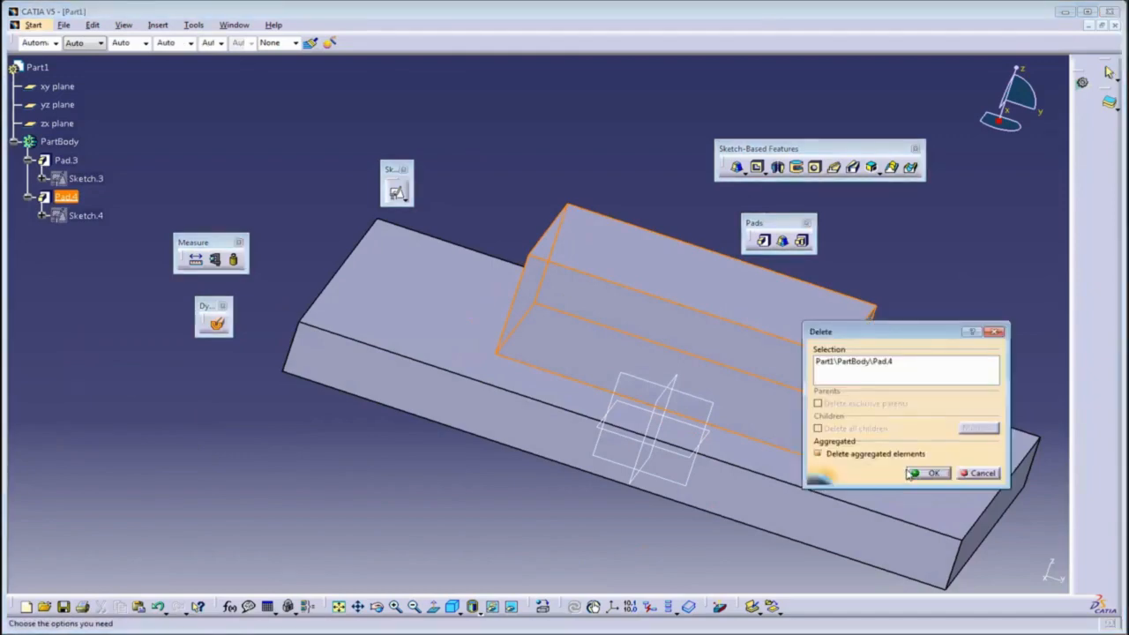
left_click(917, 474)
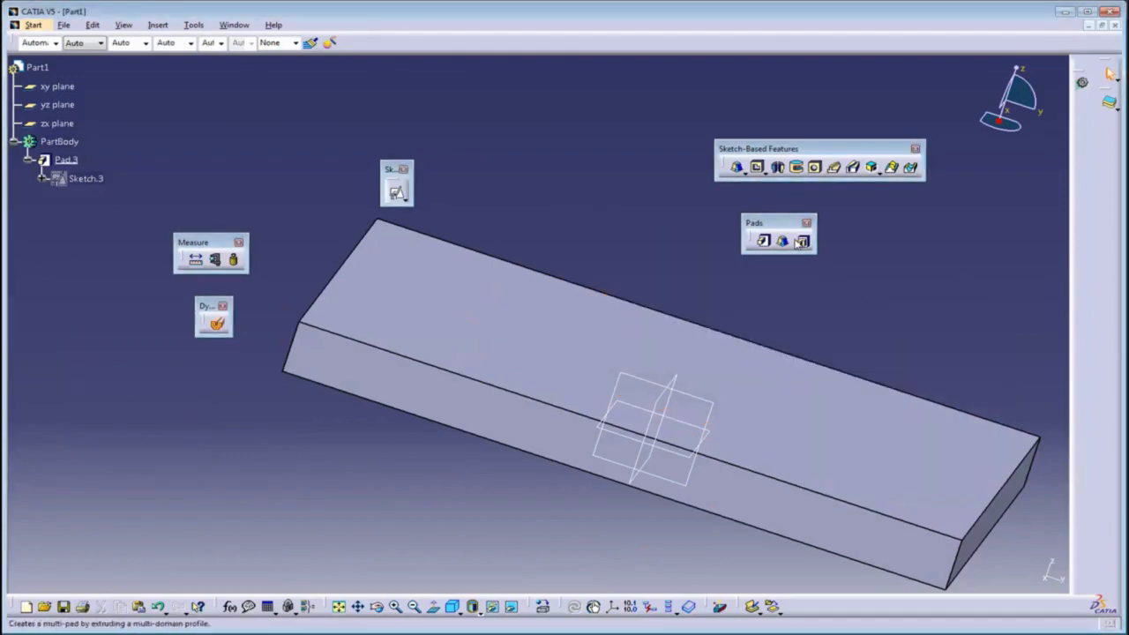
Edit the base plate's sketch and draw a smaller centered rectangle about the origin inside the outer rectangle.
double_click(81, 178)
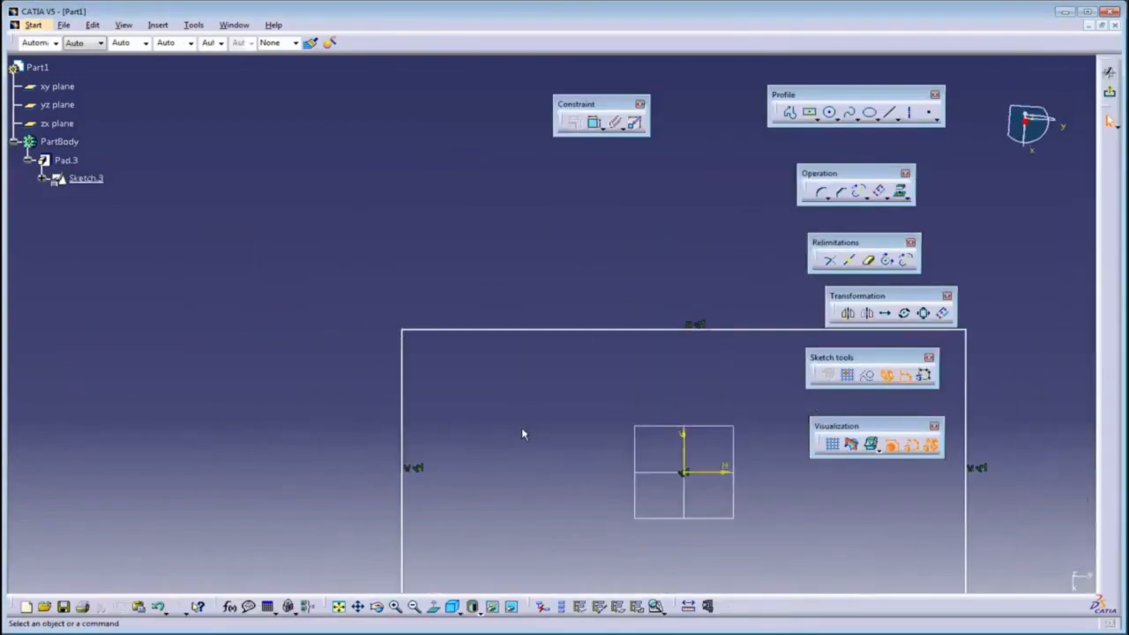
middle_click_drag(470, 434, 295, 307)
mouse_move(311, 388)
middle_mouse_down()
mouse_move(320, 394)
mouse_move(338, 360)
middle_mouse_up()
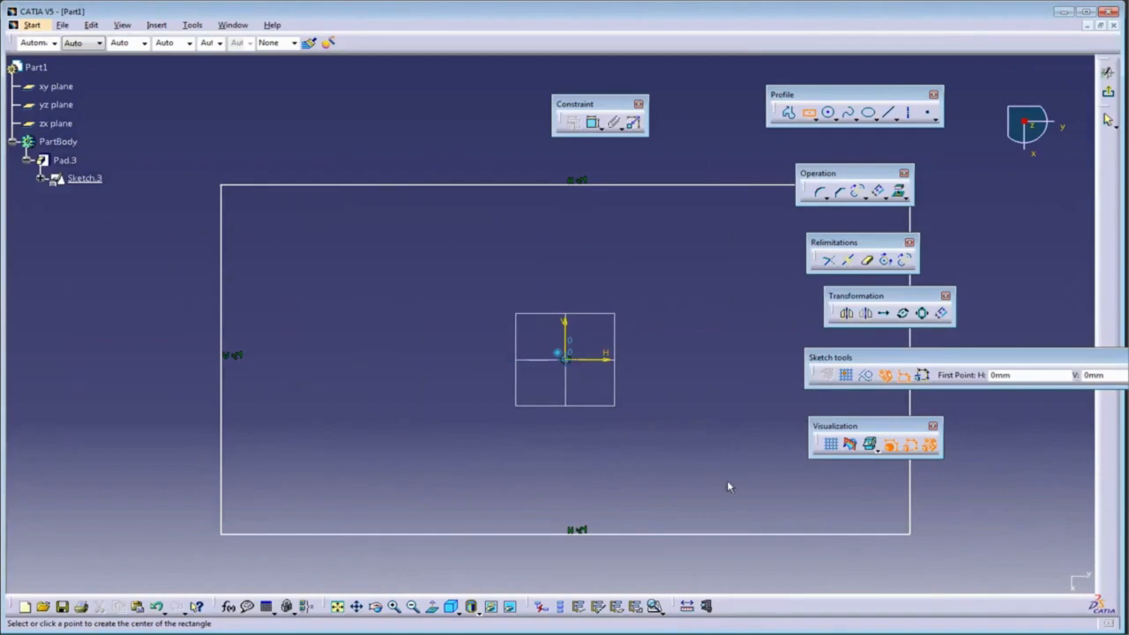
left_click(757, 484)
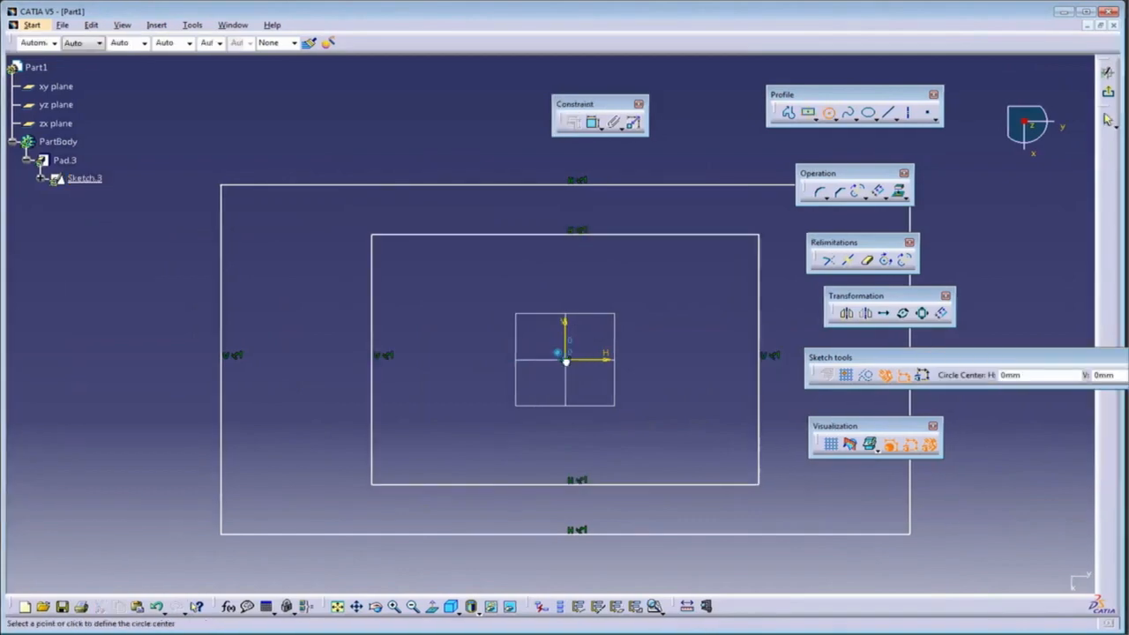
Draw a circle centred on the origin, passing through about H 30.3 mm, V -29.7 mm, and exit the sketch.
left_click(567, 359)
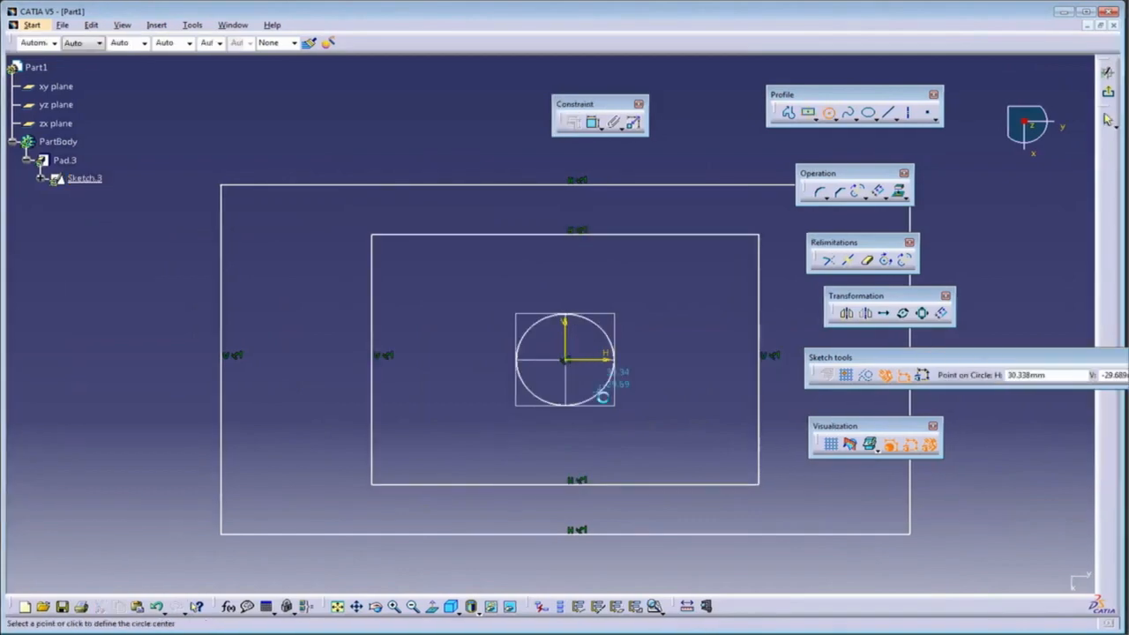
left_click(602, 397)
left_click(1109, 92)
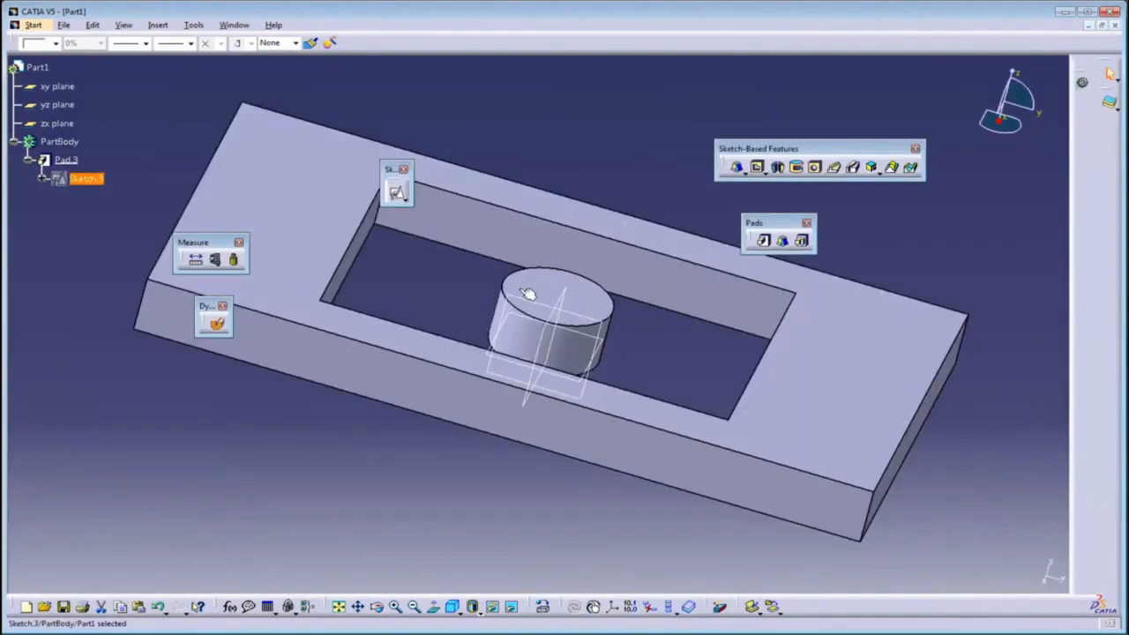
Delete the plate's pad without its aggregated elements, keeping the sketch.
right_click(78, 164)
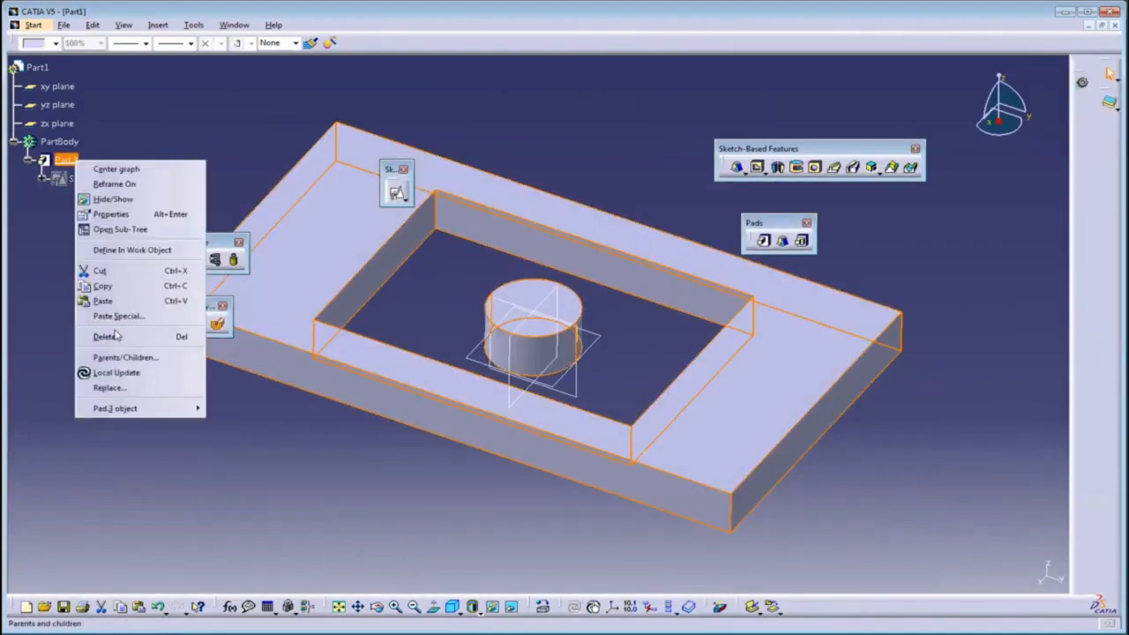
left_click(117, 334)
left_click(817, 453)
left_click(928, 473)
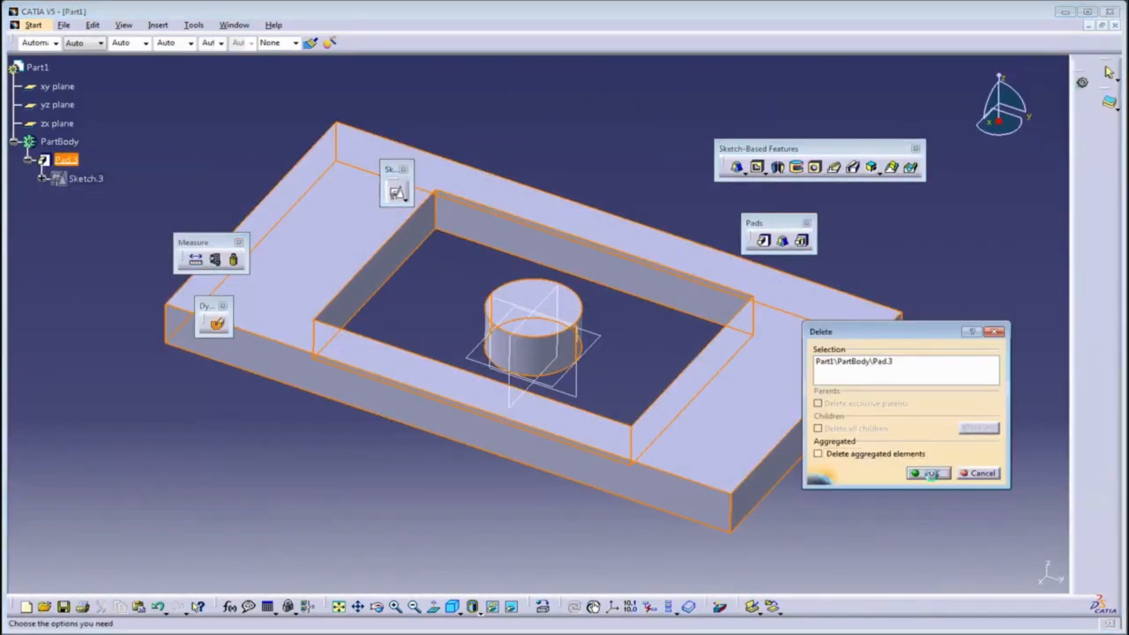
Preview a 100 mm pad from the sketch with the two rectangles and the circle, and leave the command without creating it.
middle_click_drag(483, 475, 536, 403)
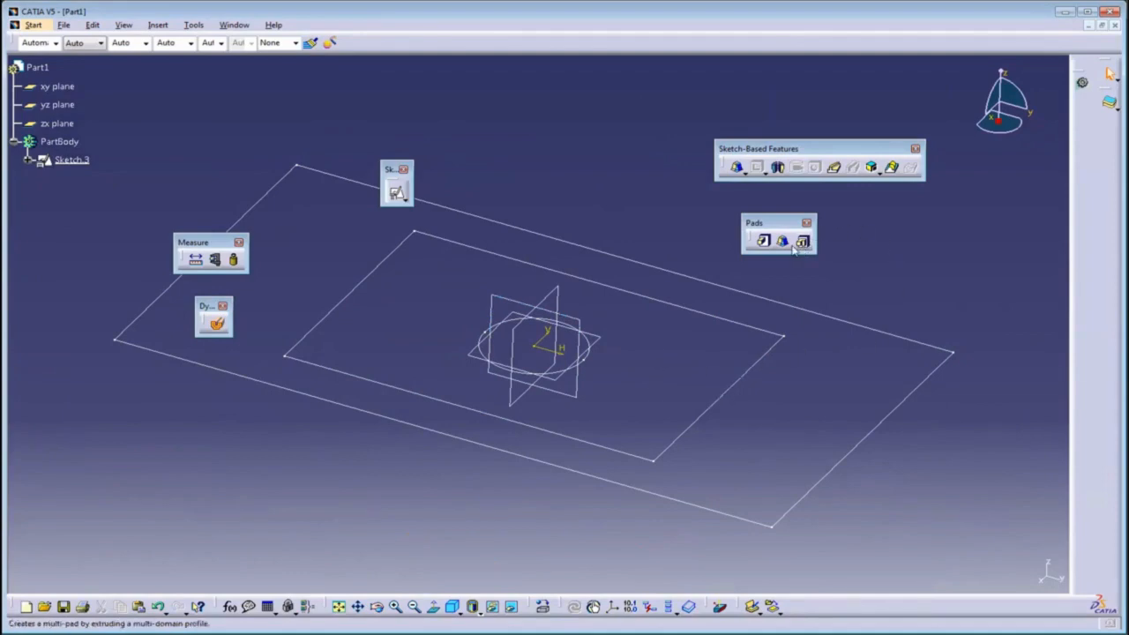
left_click(762, 241)
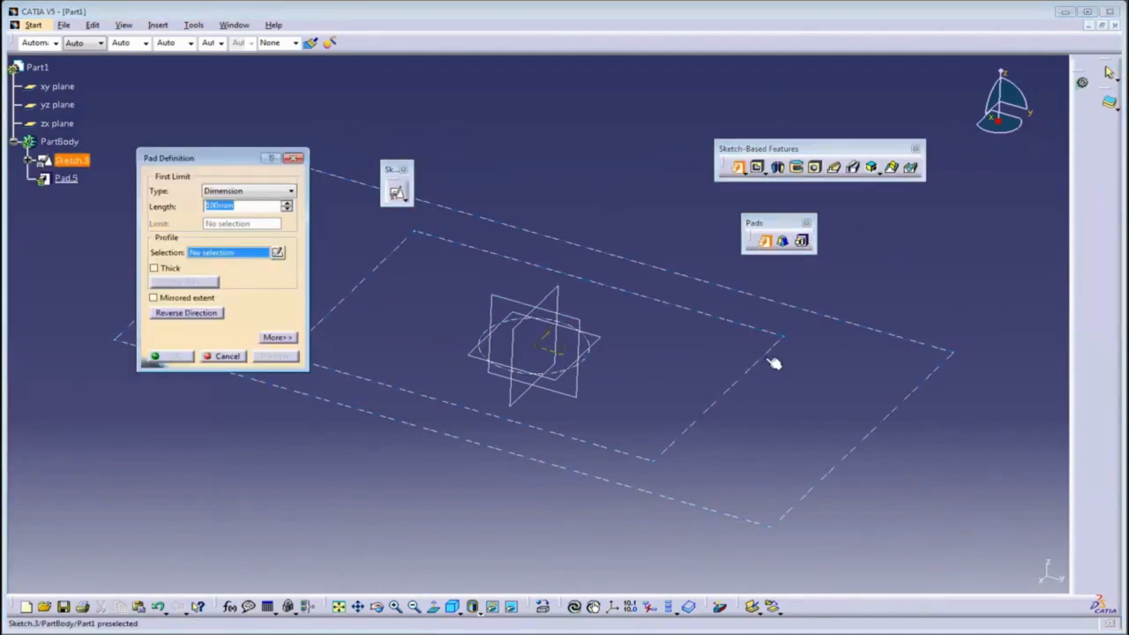
left_click(738, 355)
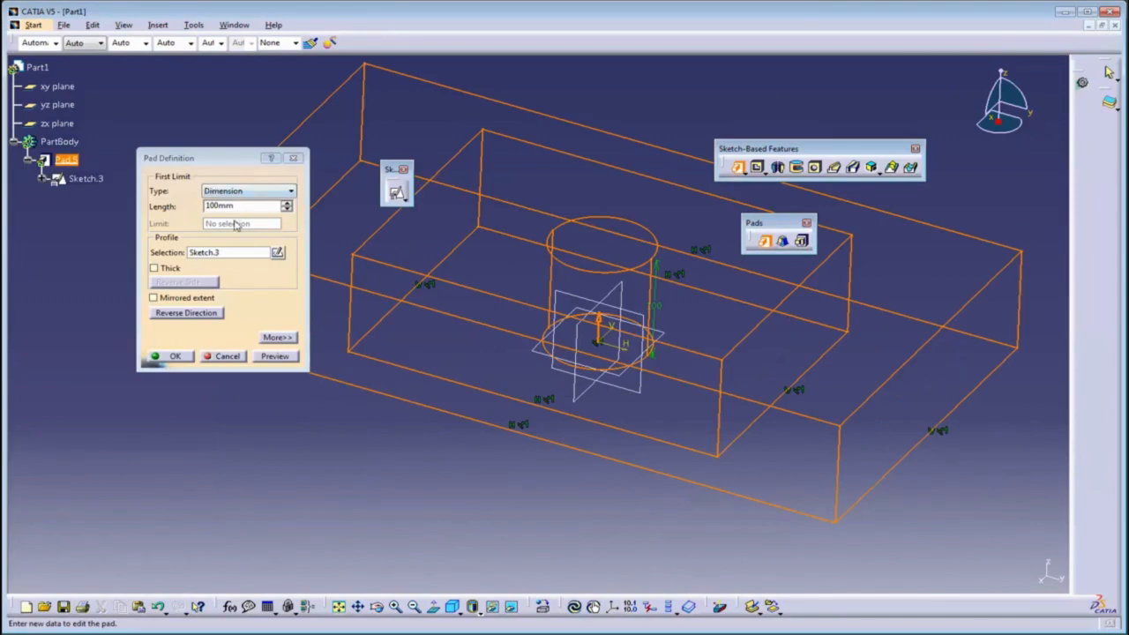
left_click(277, 356)
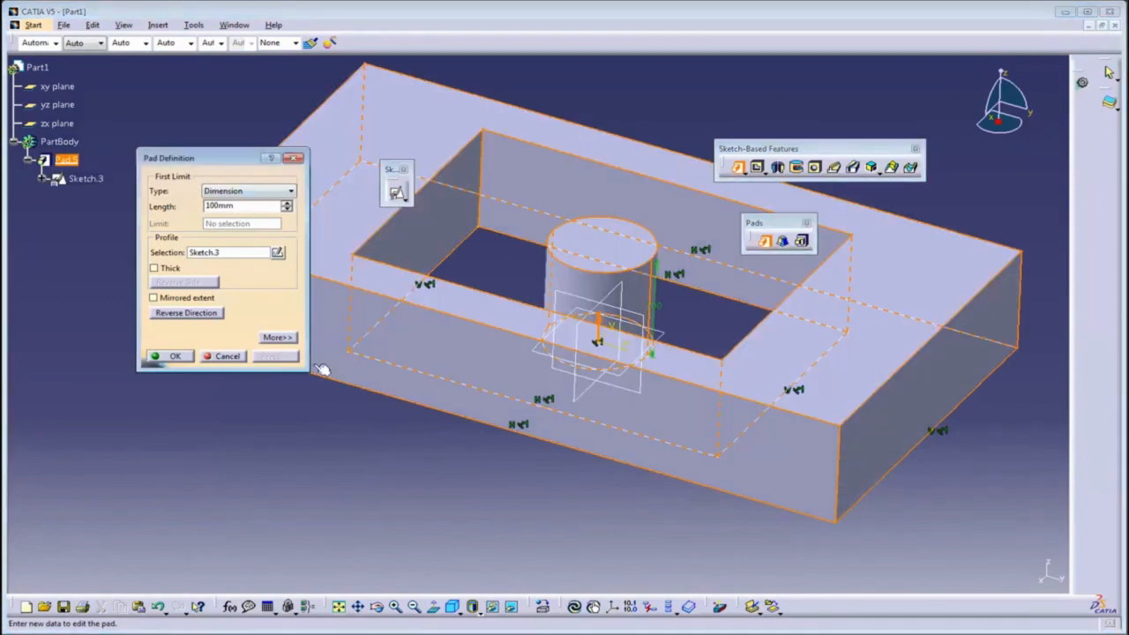
middle_click_drag(484, 428, 545, 448)
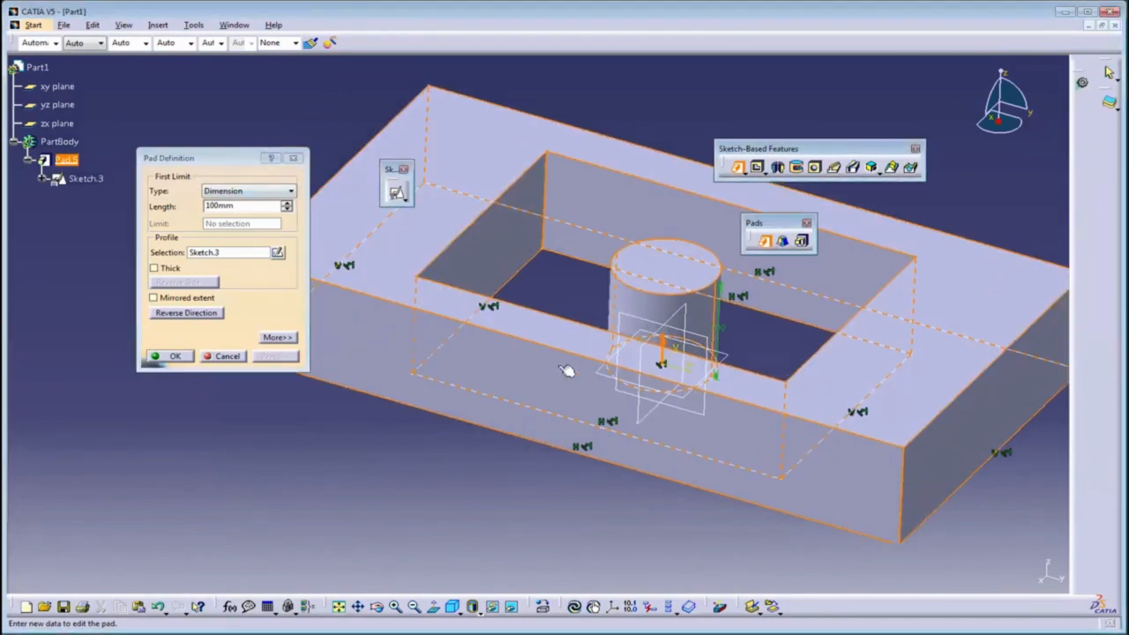
left_click(149, 361)
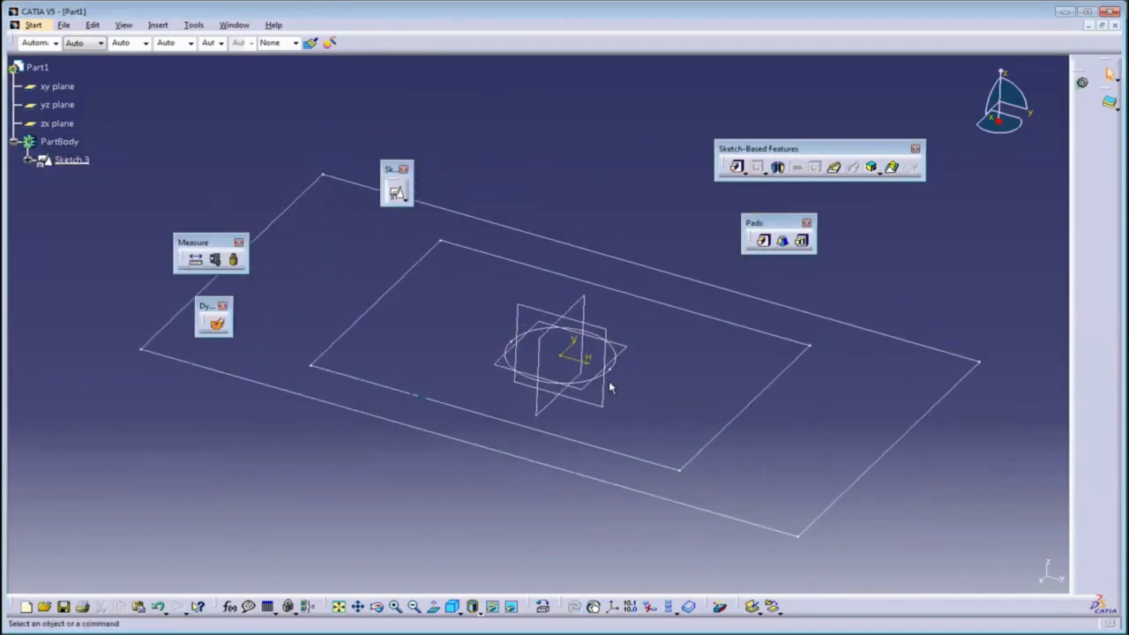
Start a Multi-Pad from the nested-profile sketch, set the first extrusion domain's length to 20 mm and preview it.
middle_click_drag(521, 400, 556, 402)
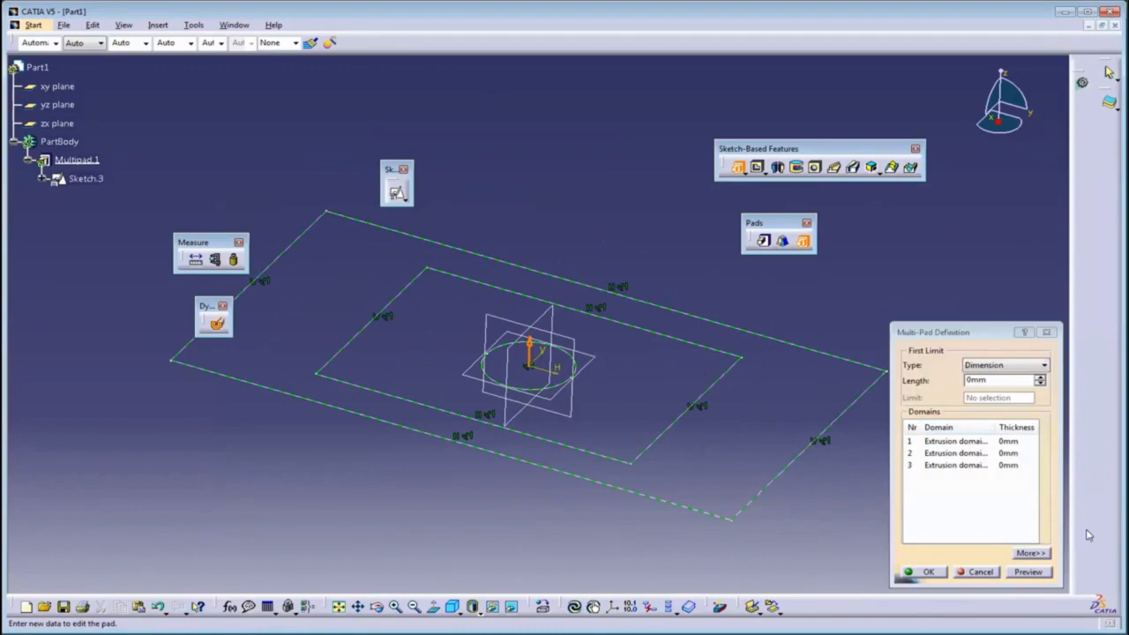
left_click(990, 446)
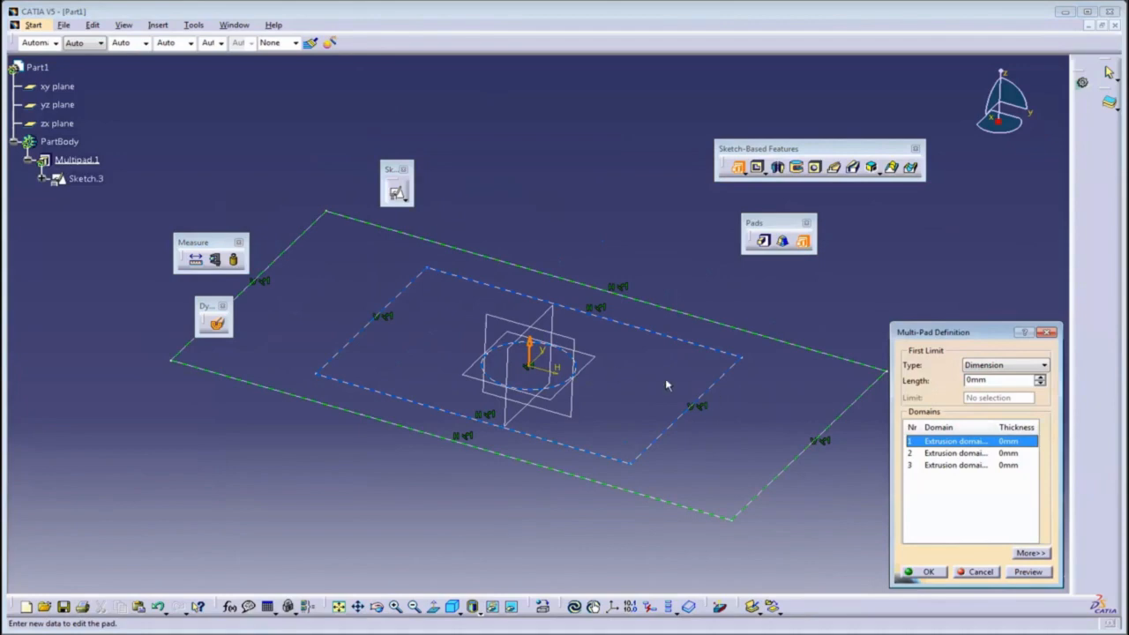
double_click(999, 381)
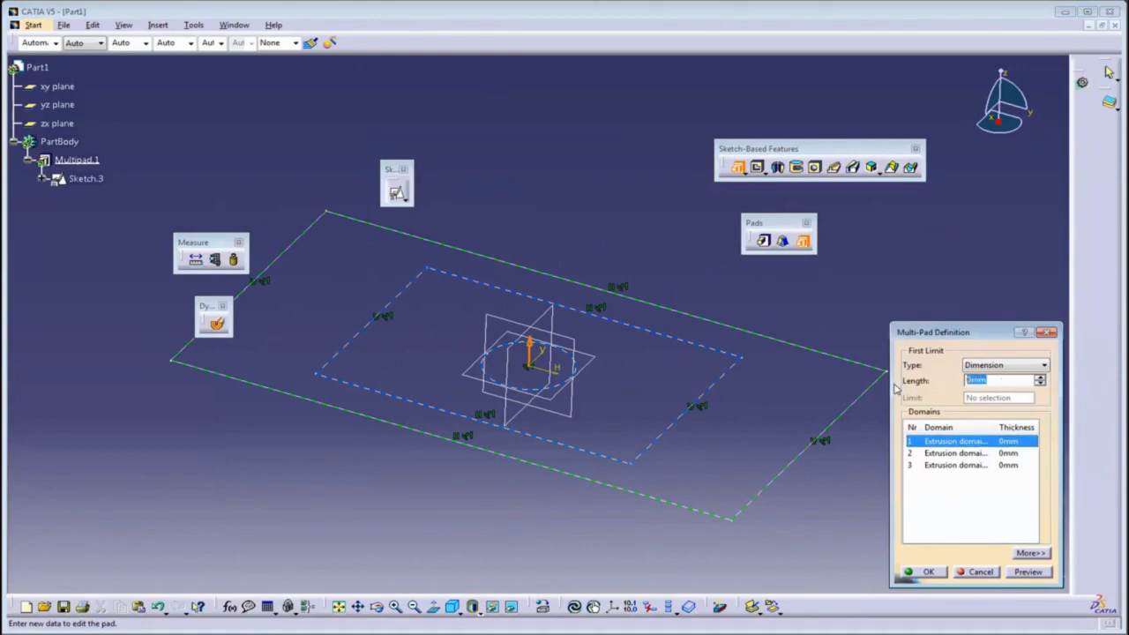
type("1")
key("BackSpace")
key("BackSpace")
key("Return")
left_click(1037, 572)
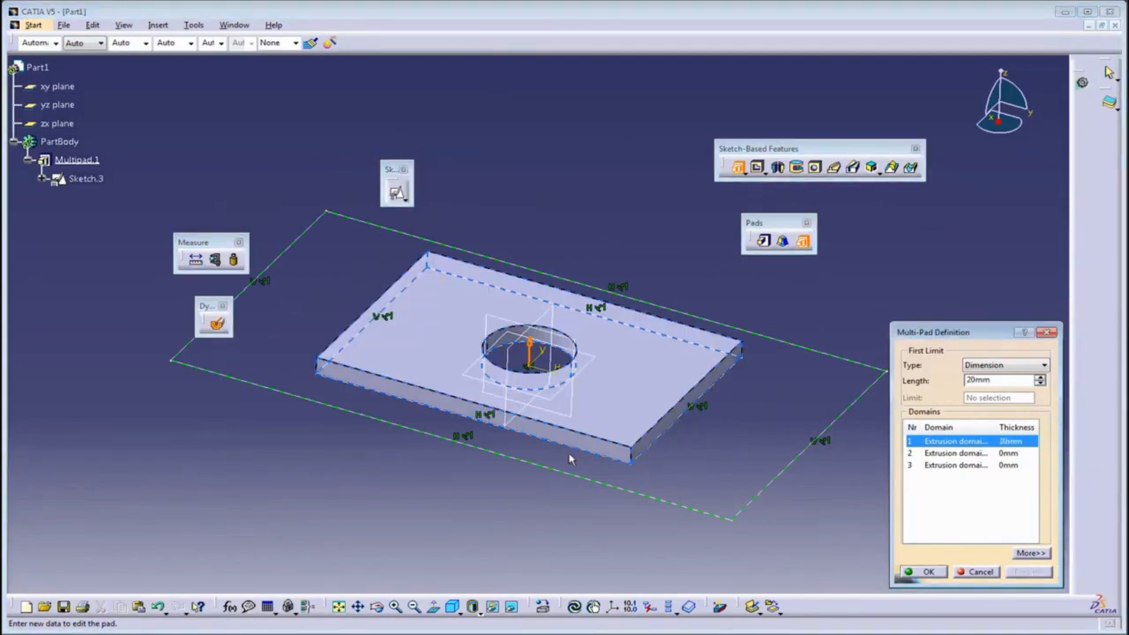
Set the length of the multi-pad's second extrusion domain, the outer rectangular ring, to 10 mm.
middle_click_drag(596, 411, 703, 471)
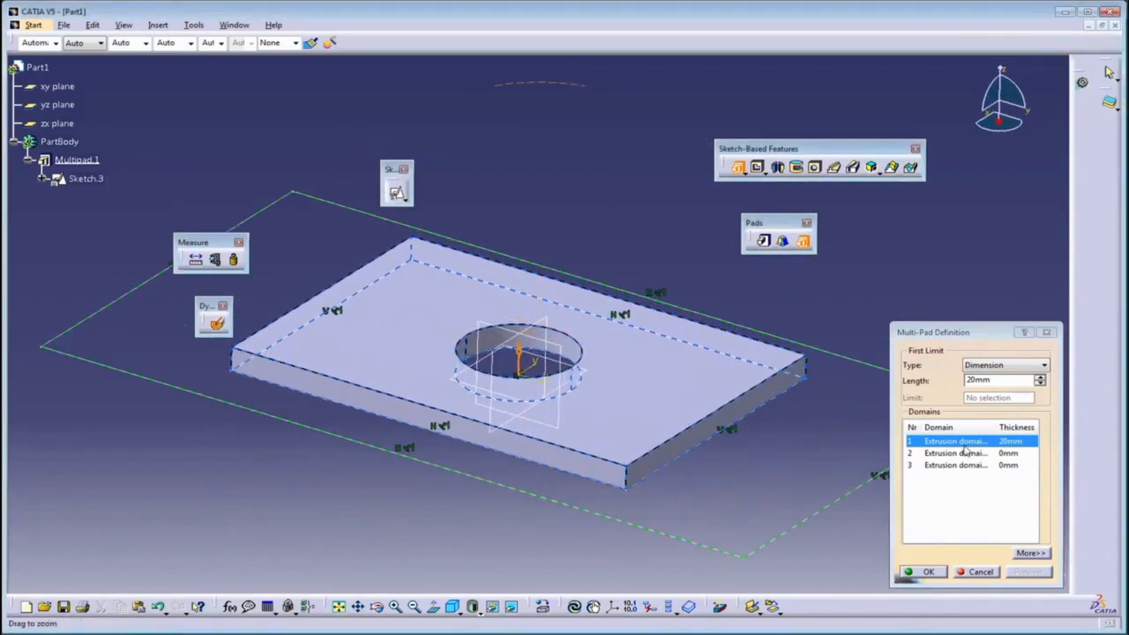
left_click(957, 452)
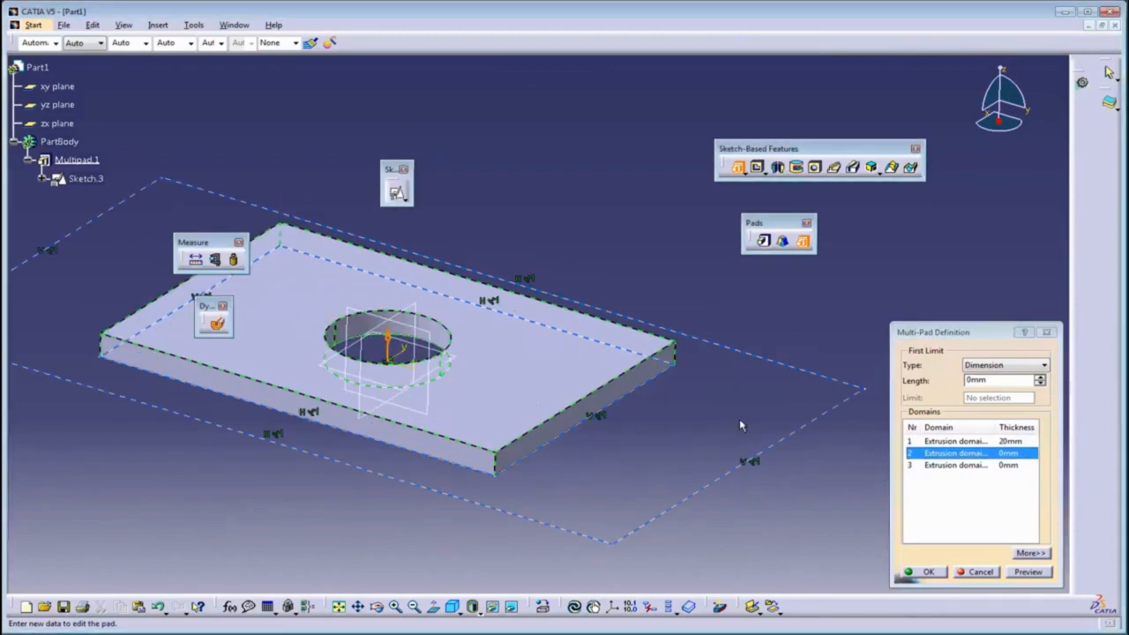
type("10")
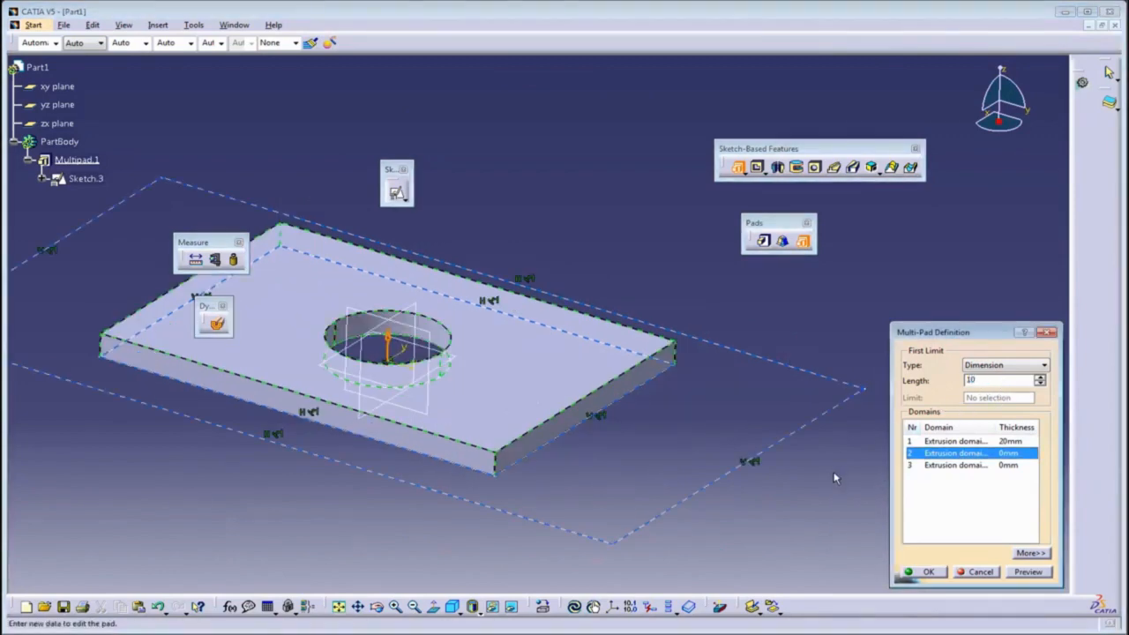
key("Return")
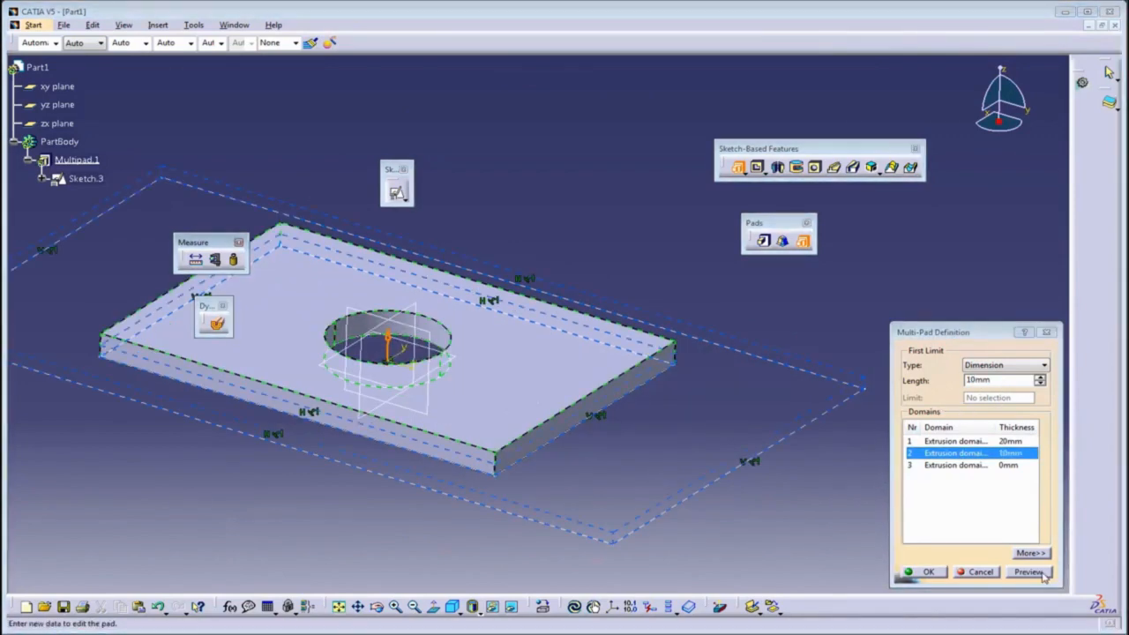
Set the length of the third extrusion domain, the central circle, to 30 mm, preview it and accept the multi-pad.
left_click(965, 465)
double_click(1005, 381)
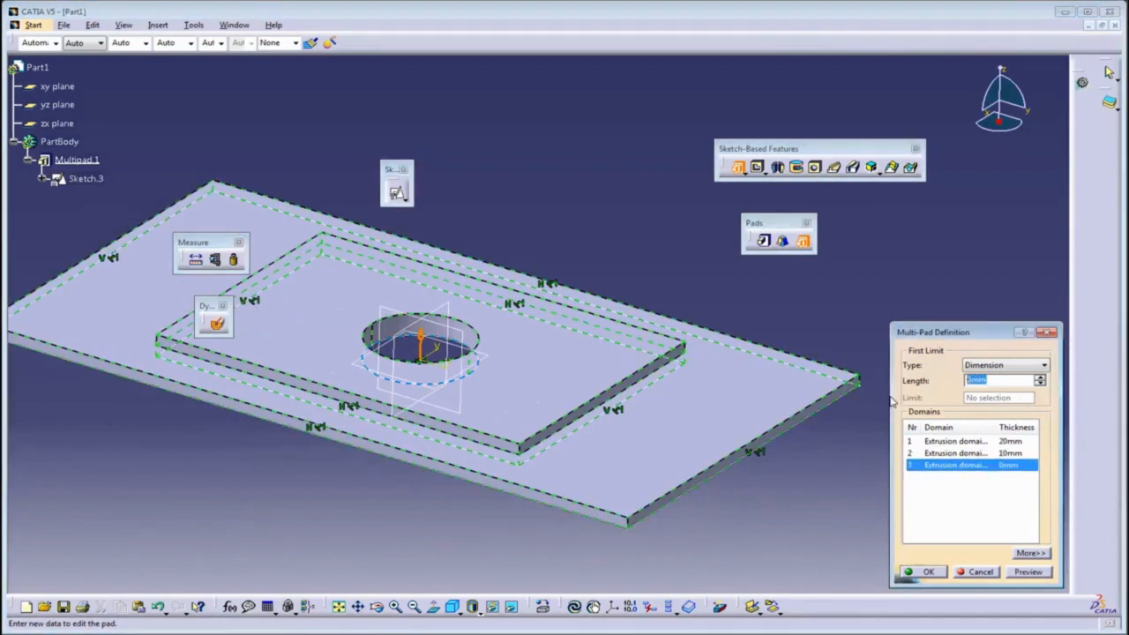
type("30")
key("Return")
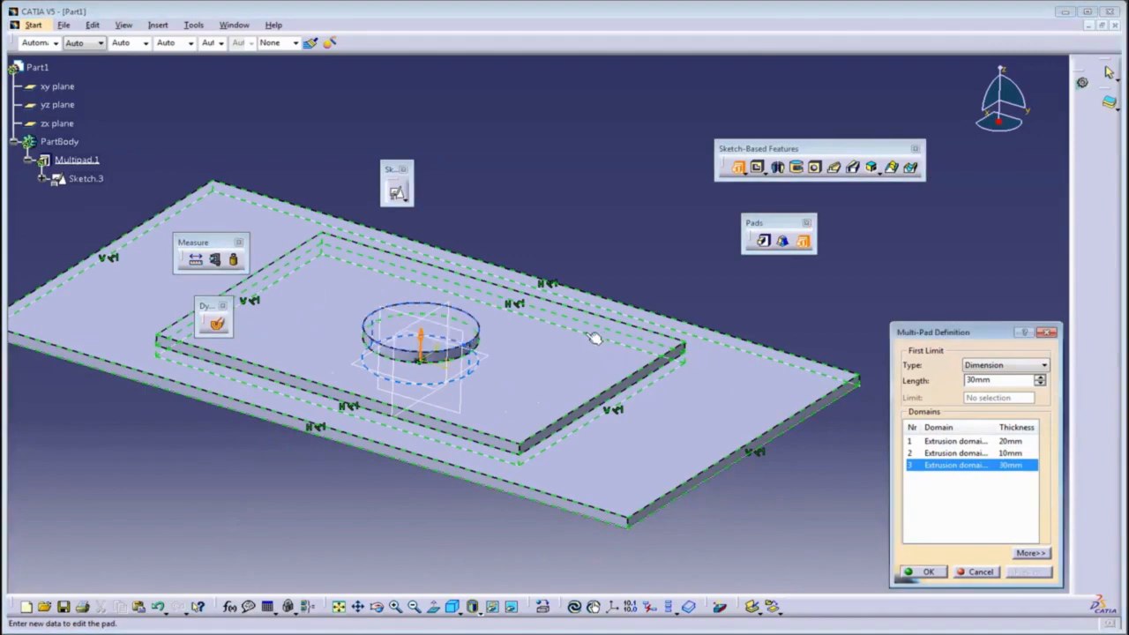
middle_click_drag(683, 385, 508, 411)
left_click(923, 571)
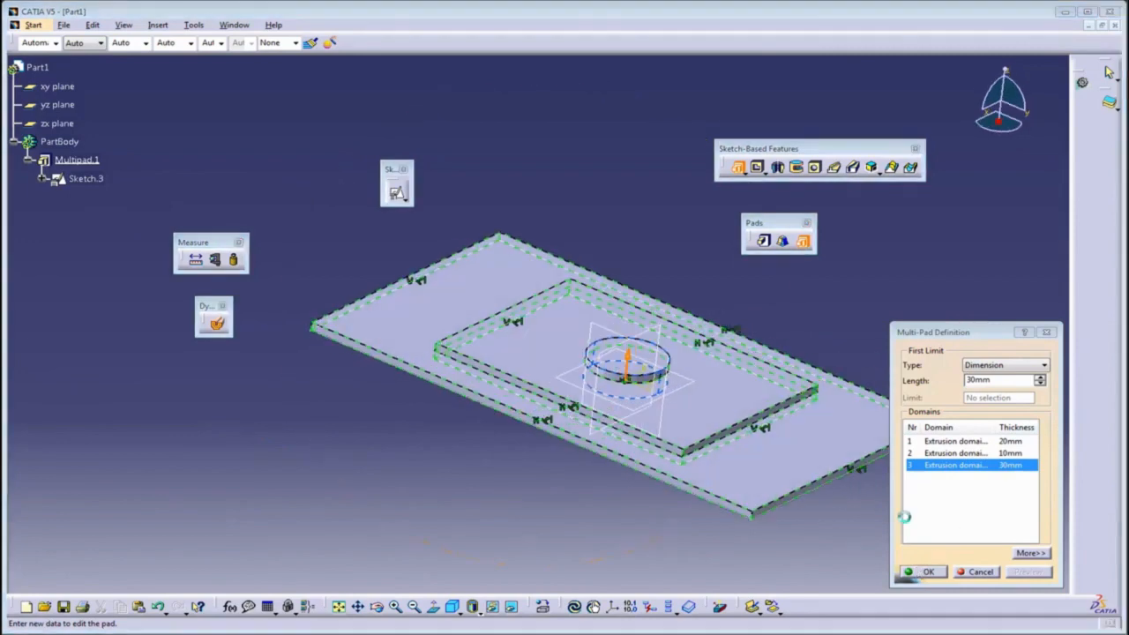
Delete the multi-pad together with its aggregated sketch to empty the part body.
left_click(76, 160)
right_click(77, 160)
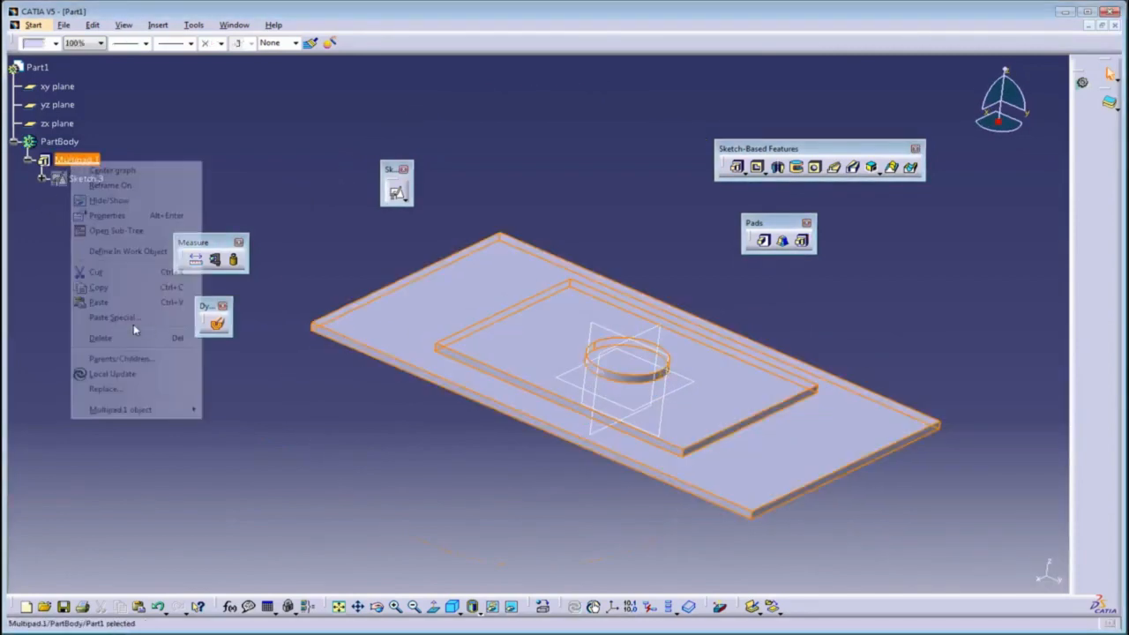
left_click(110, 338)
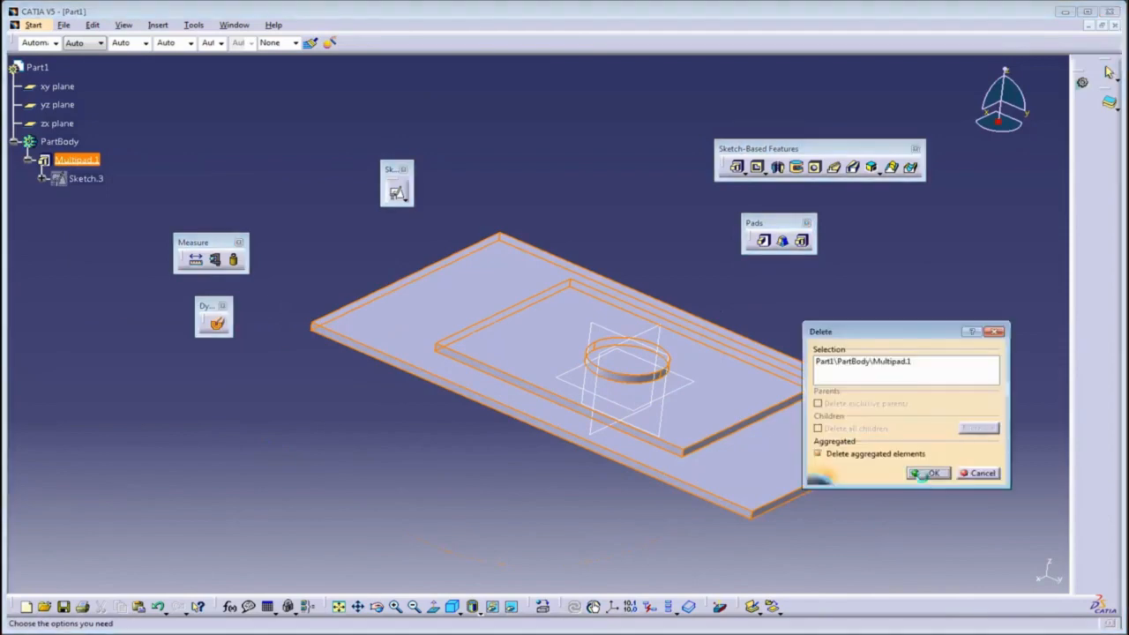
left_click(922, 475)
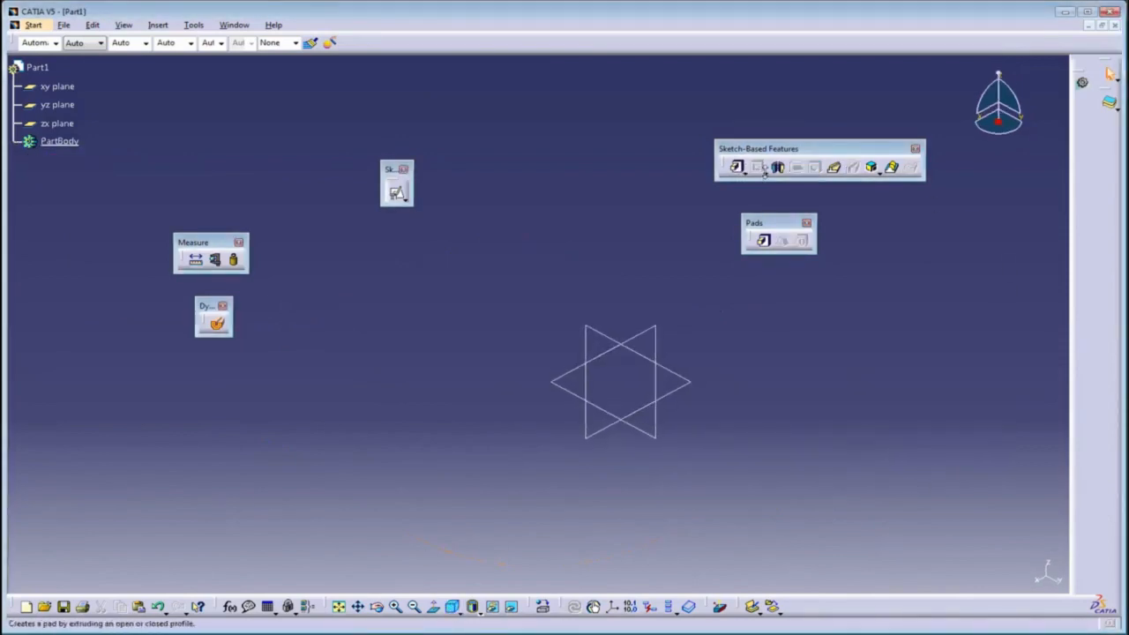
Float the Pockets toolbar separately and create a positioned sketch on the xy plane with H reversed and the axes swapped.
mouse_move(764, 172)
left_mouse_down()
mouse_move(814, 305)
mouse_move(822, 297)
left_mouse_up()
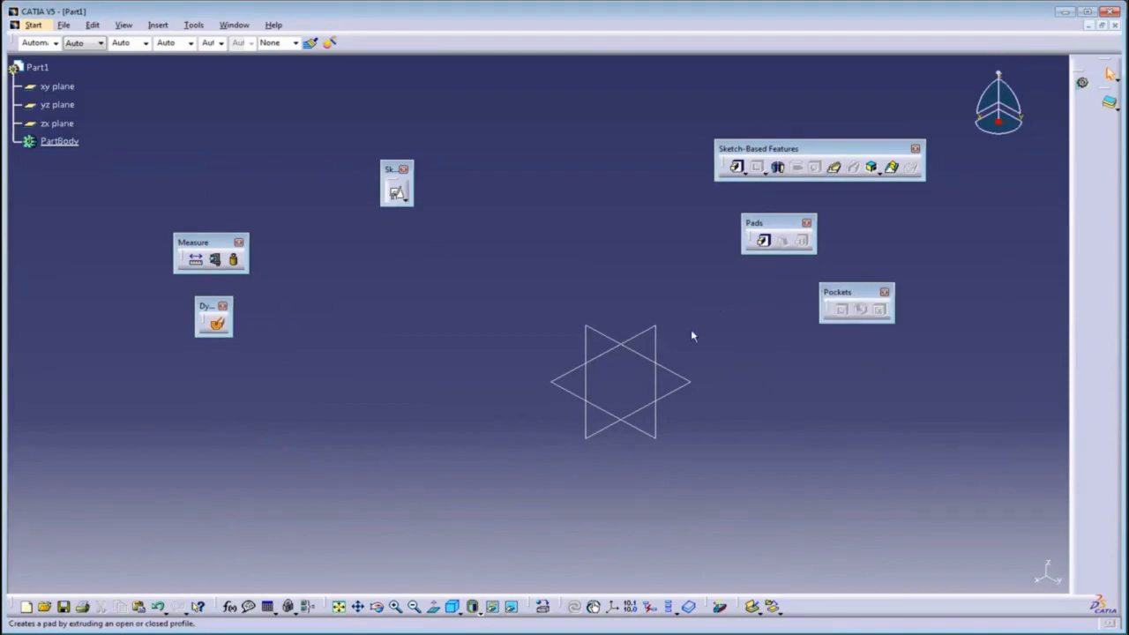
left_click(397, 194)
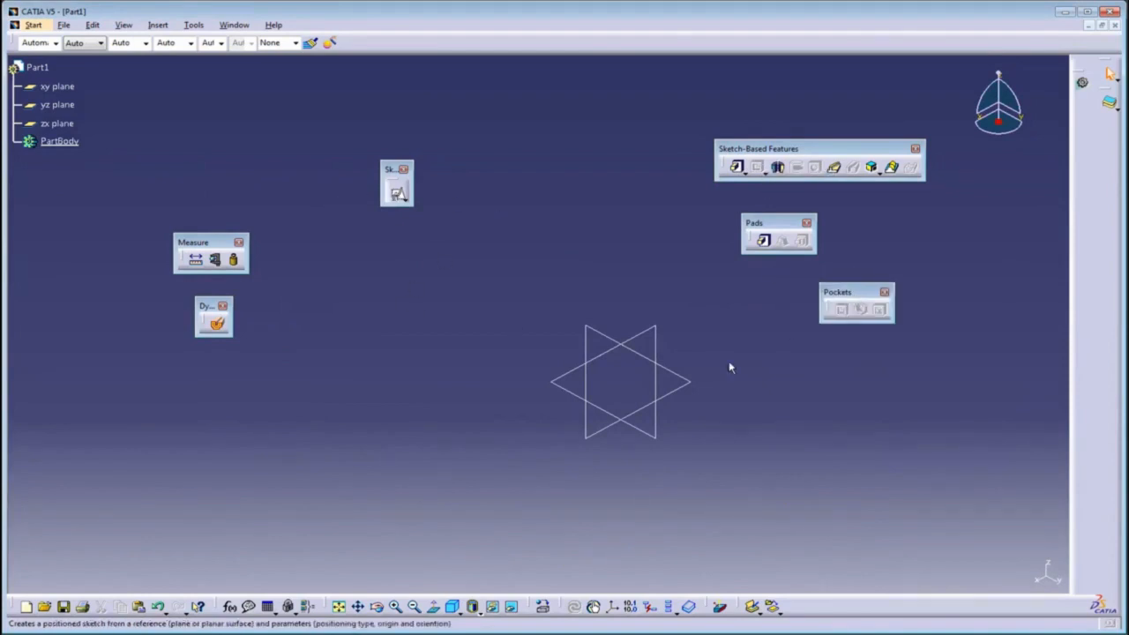
left_click(685, 390)
left_click(924, 554)
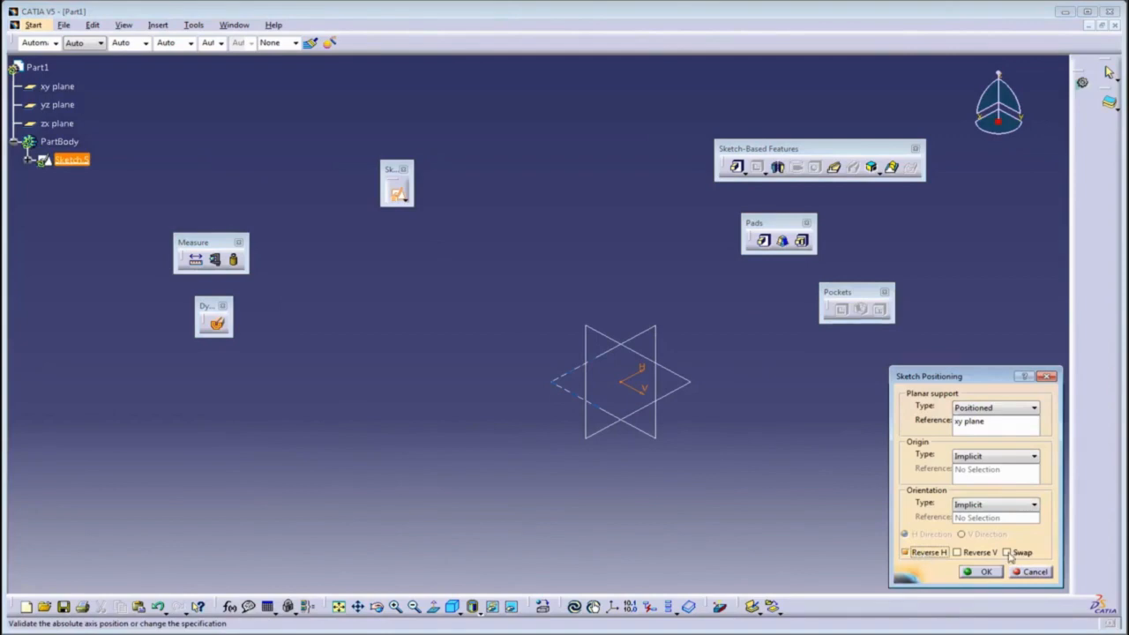
left_click(1006, 552)
left_click(981, 571)
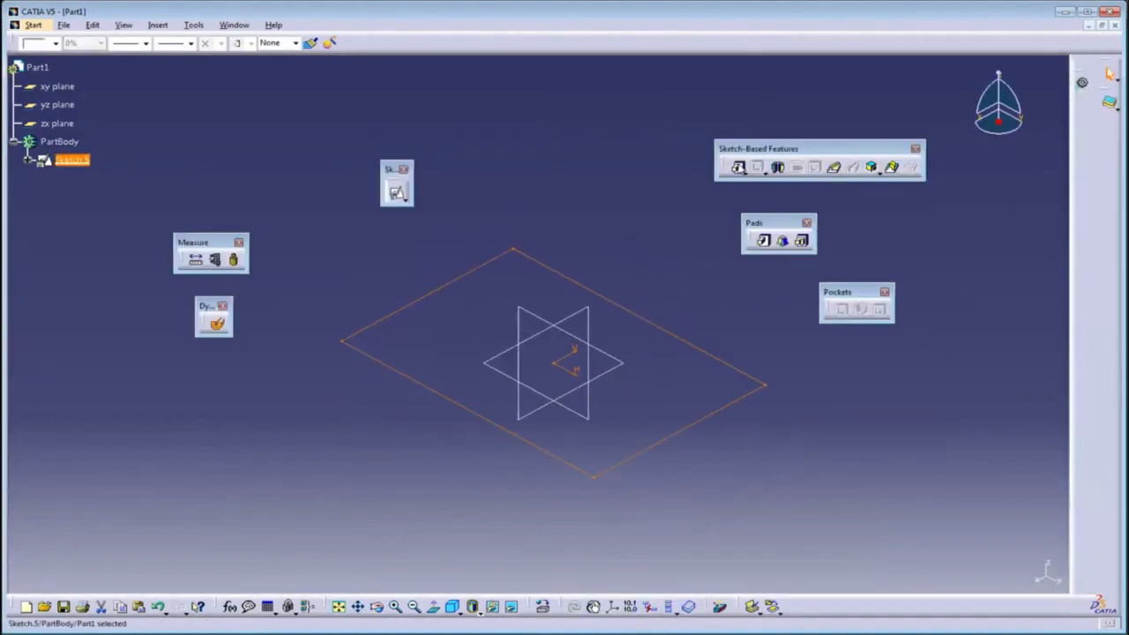
Pad the large rectangle sketch by 100 mm and open a positioned sketch on the block's upper face.
left_click(739, 167)
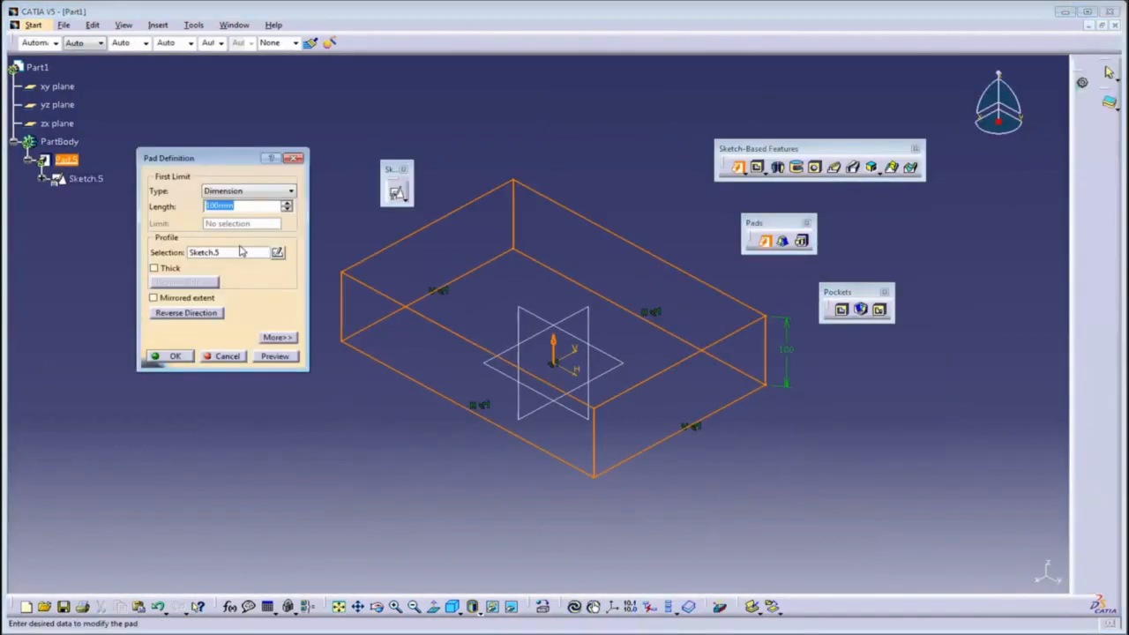
left_click(189, 356)
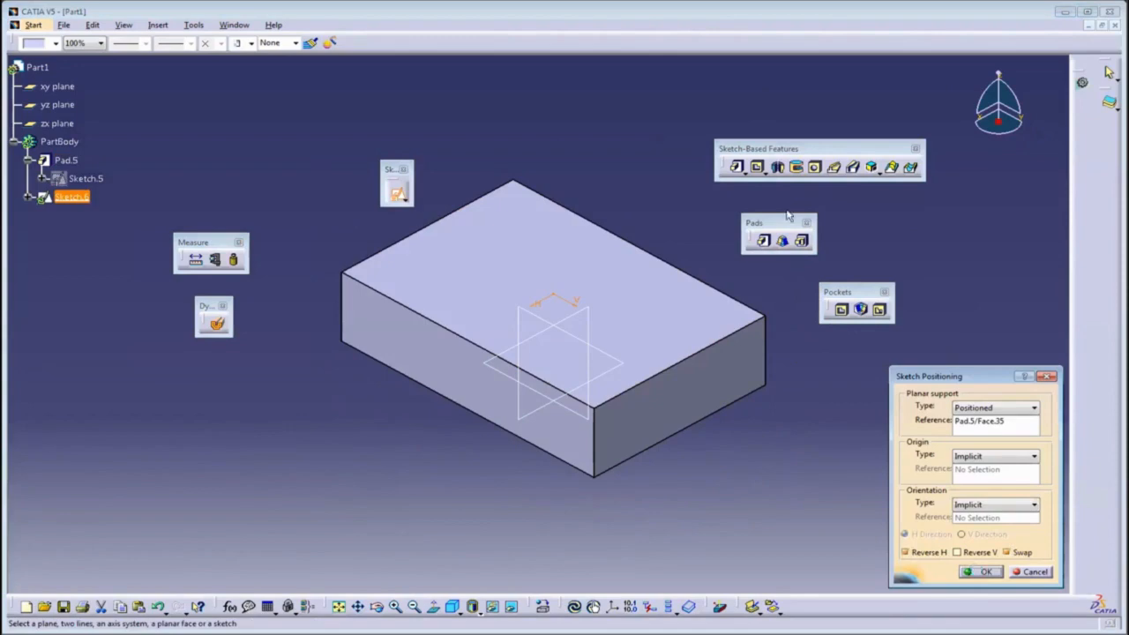
key("Return")
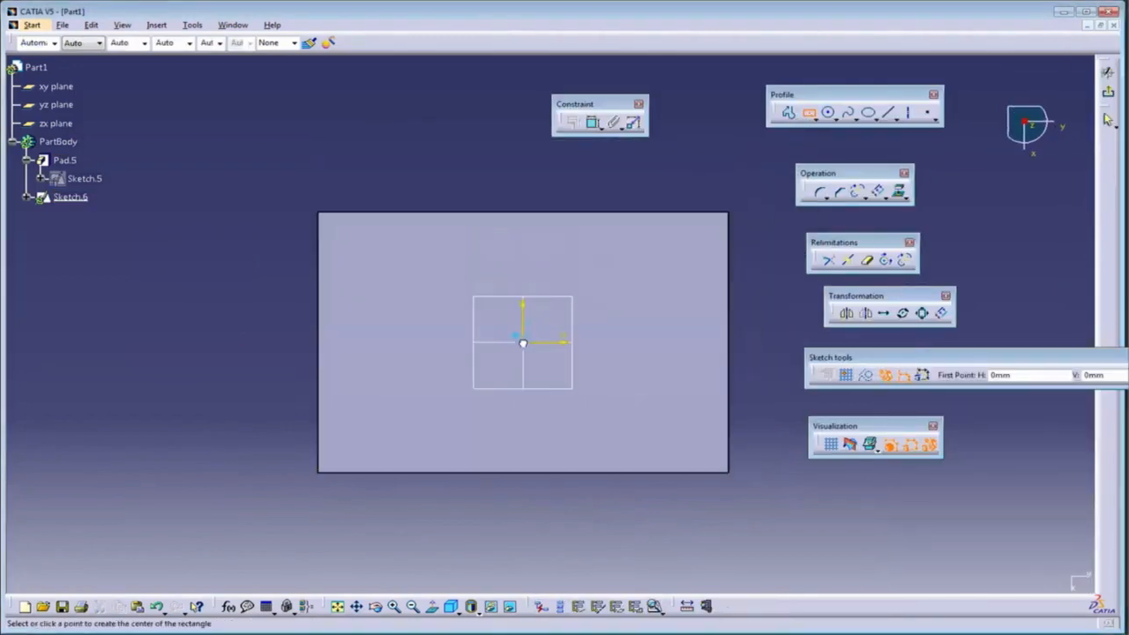
Draw a centered rectangle and a concentric circle inside it at the sketch origin, and exit the sketch.
left_click(524, 342)
left_click(638, 423)
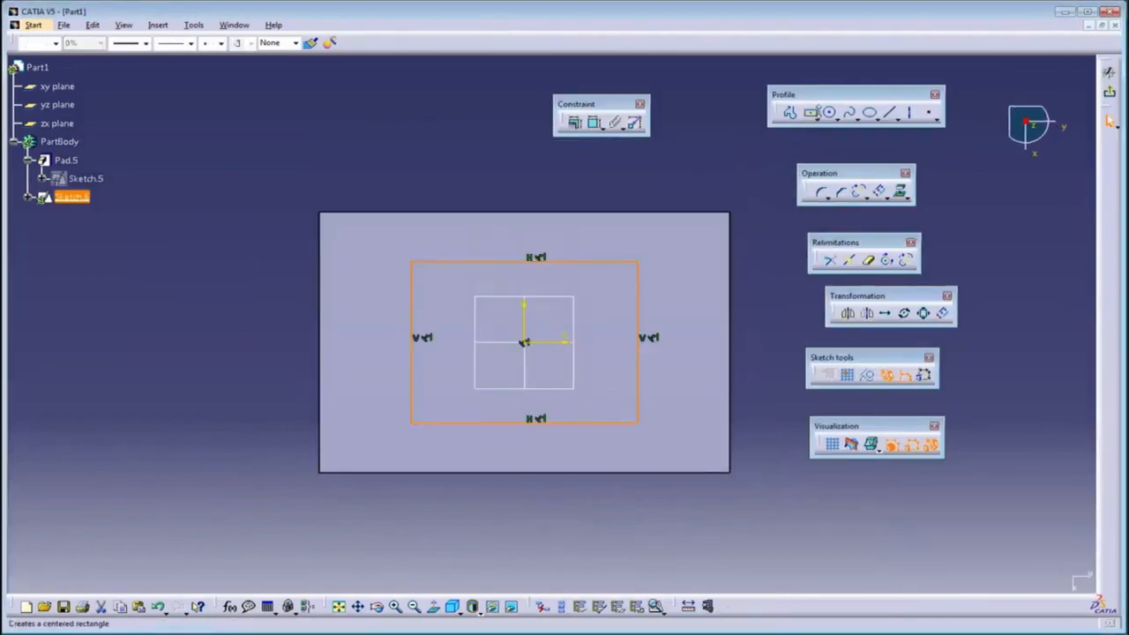
left_click(830, 113)
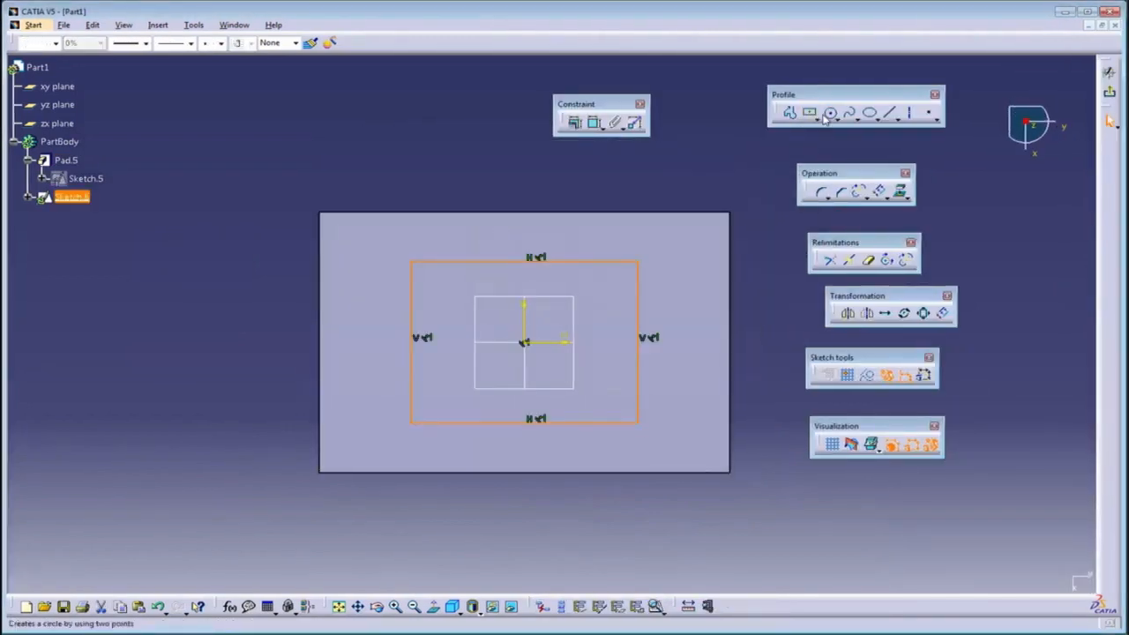
left_click(524, 342)
left_click(562, 386)
left_click(1108, 72)
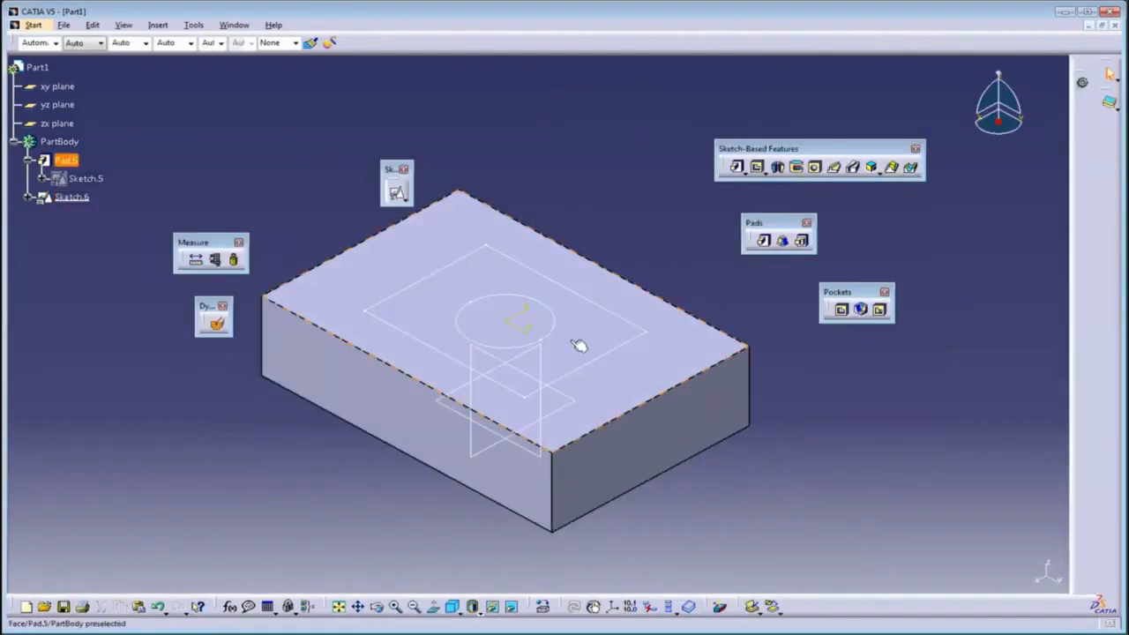
Start a Multi-Pocket from the rectangle-and-circle sketch, set the first domain's depth to 30 mm and preview it.
middle_click_drag(741, 521, 629, 513)
left_click(883, 316)
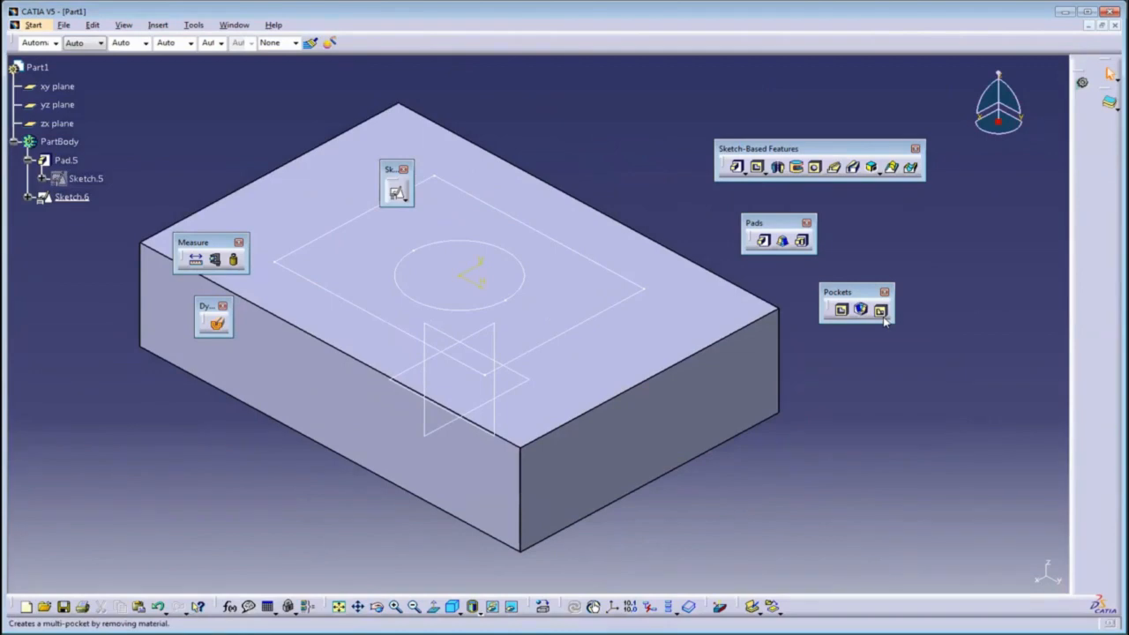
left_click(880, 310)
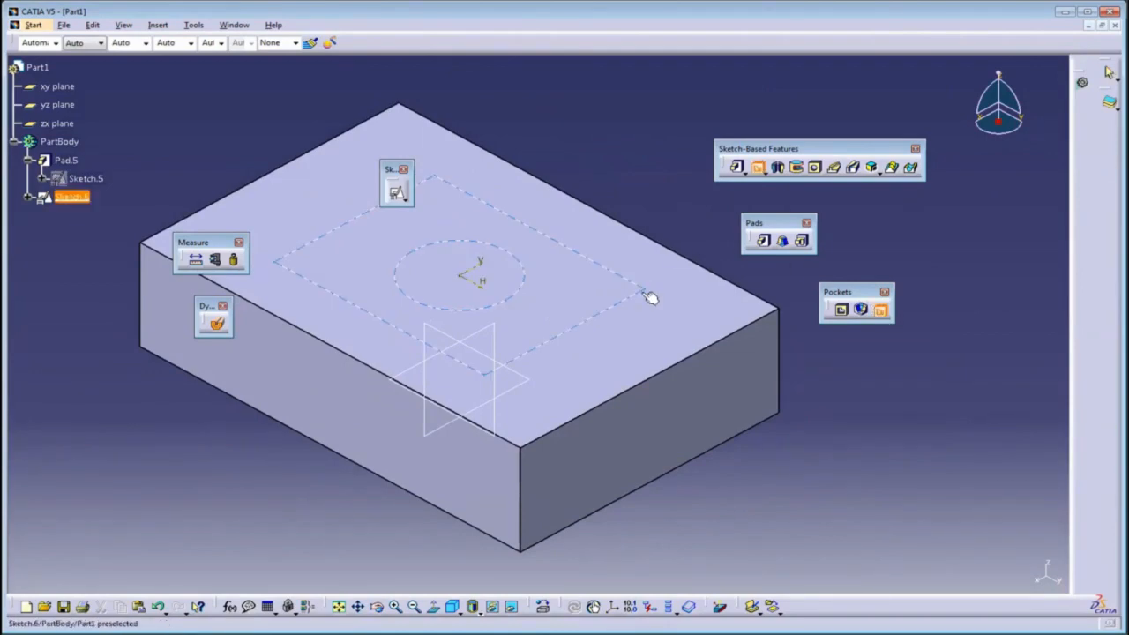
left_click(538, 293)
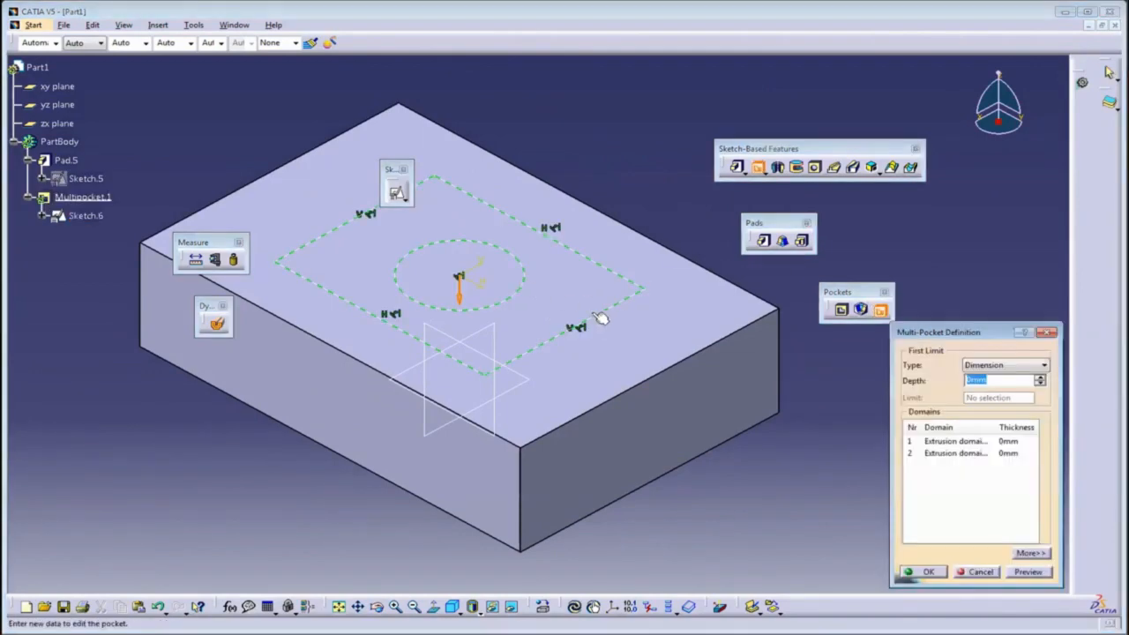
left_click(968, 440)
double_click(989, 380)
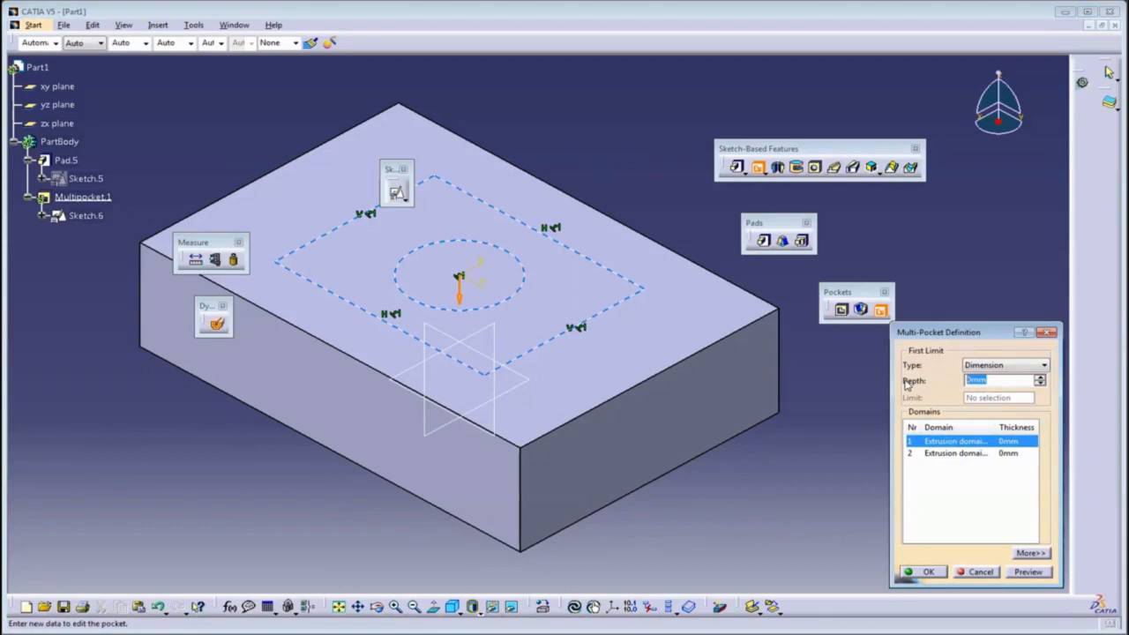
type("30")
left_click(1025, 571)
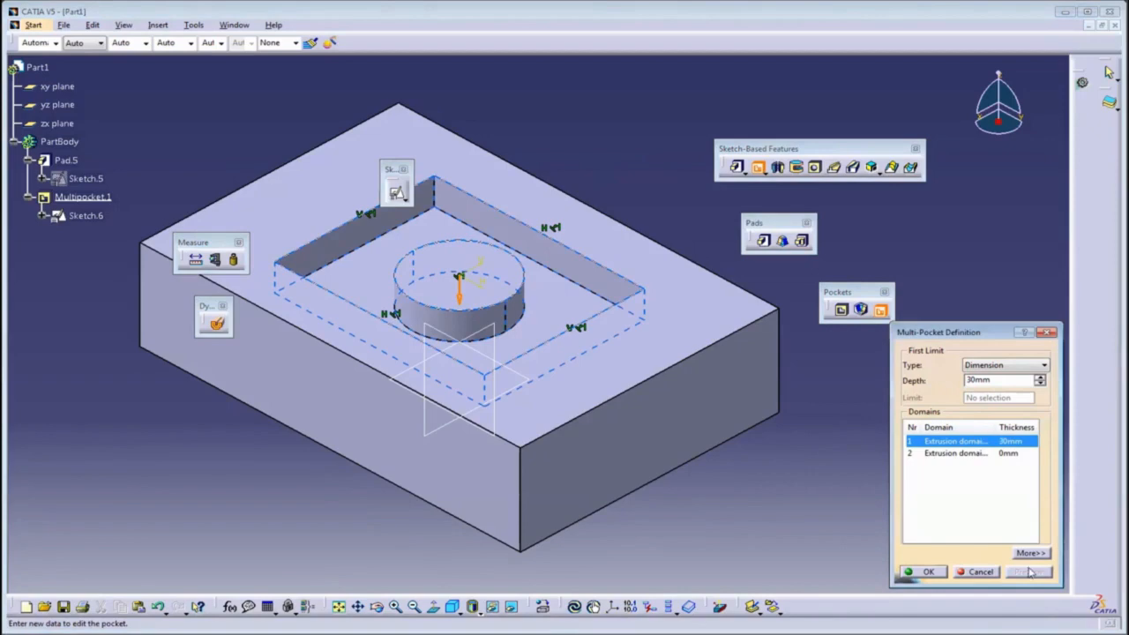
Set the depth of the second extrusion domain, the central circle, to 50 mm and accept the multi-pocket.
left_click(1014, 454)
double_click(988, 380)
type("50")
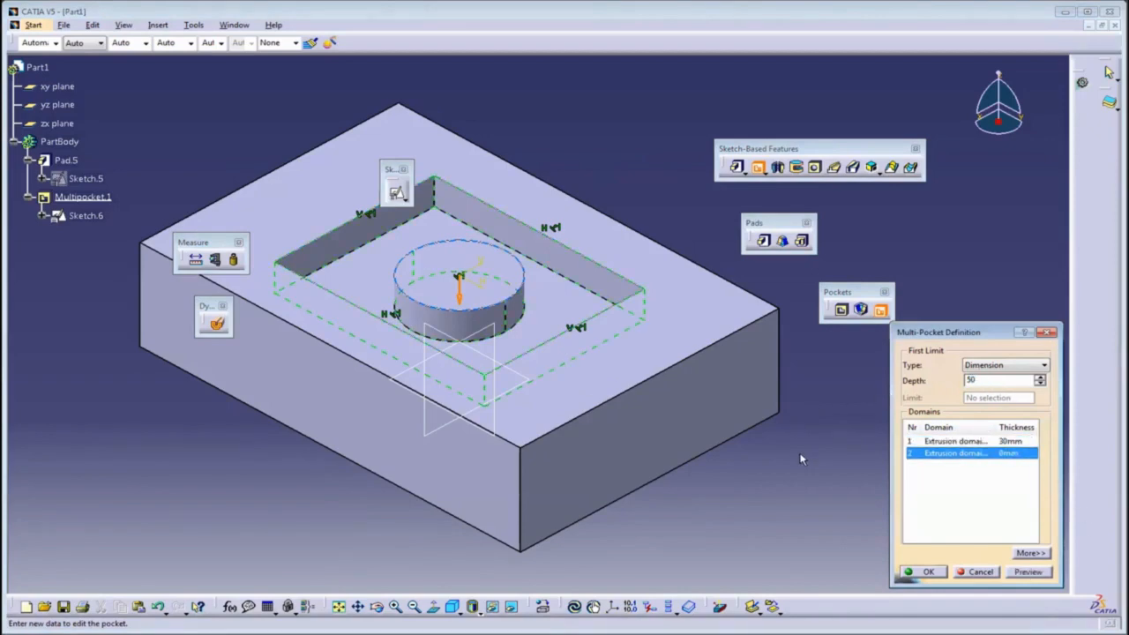
key("Return")
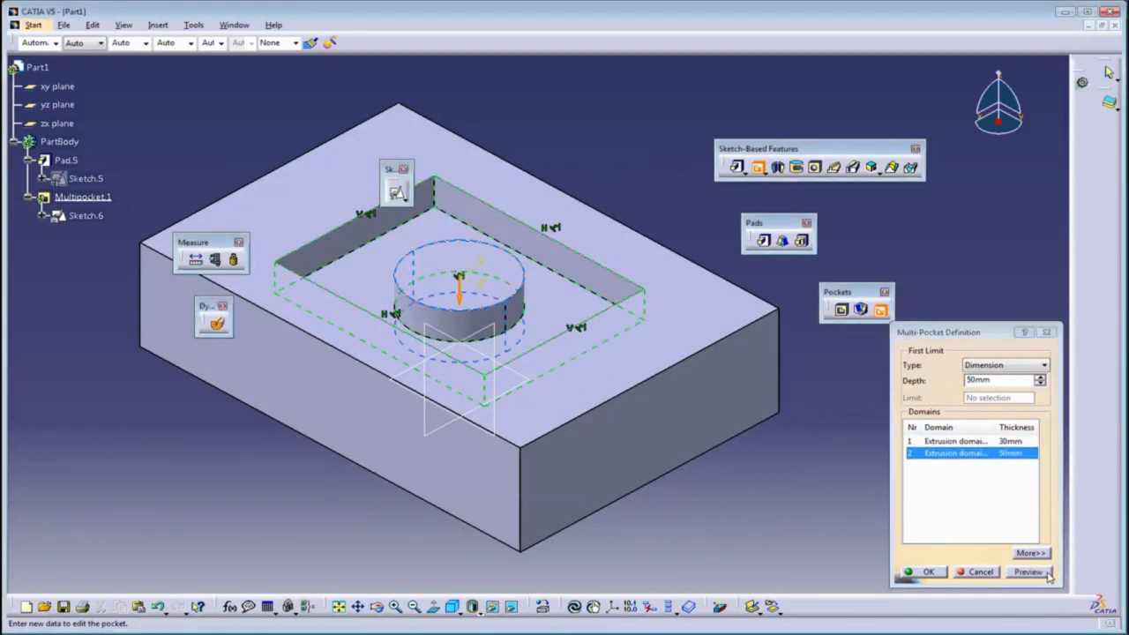
mouse_move(338, 380)
middle_mouse_down()
mouse_move(442, 407)
mouse_move(330, 376)
mouse_move(337, 382)
middle_mouse_up()
left_click(917, 573)
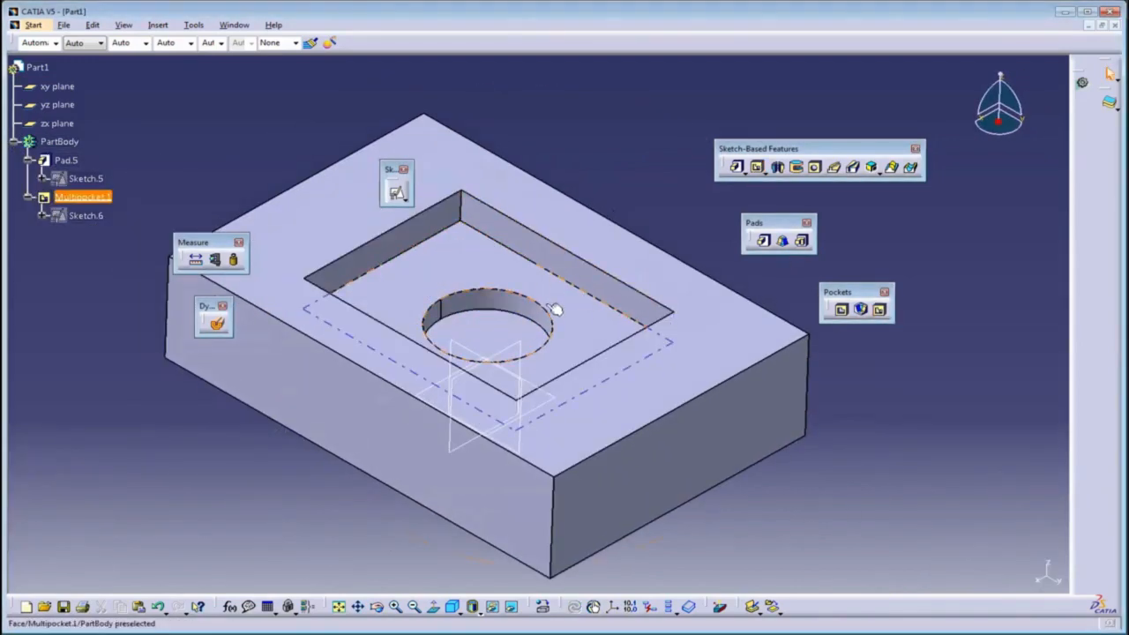
Inspect the two-level pocket from another angle and move the floating Pockets toolbar closer to the Pads toolbar.
left_click(575, 390)
middle_click_drag(576, 394, 673, 340)
middle_click_drag(539, 323, 630, 441)
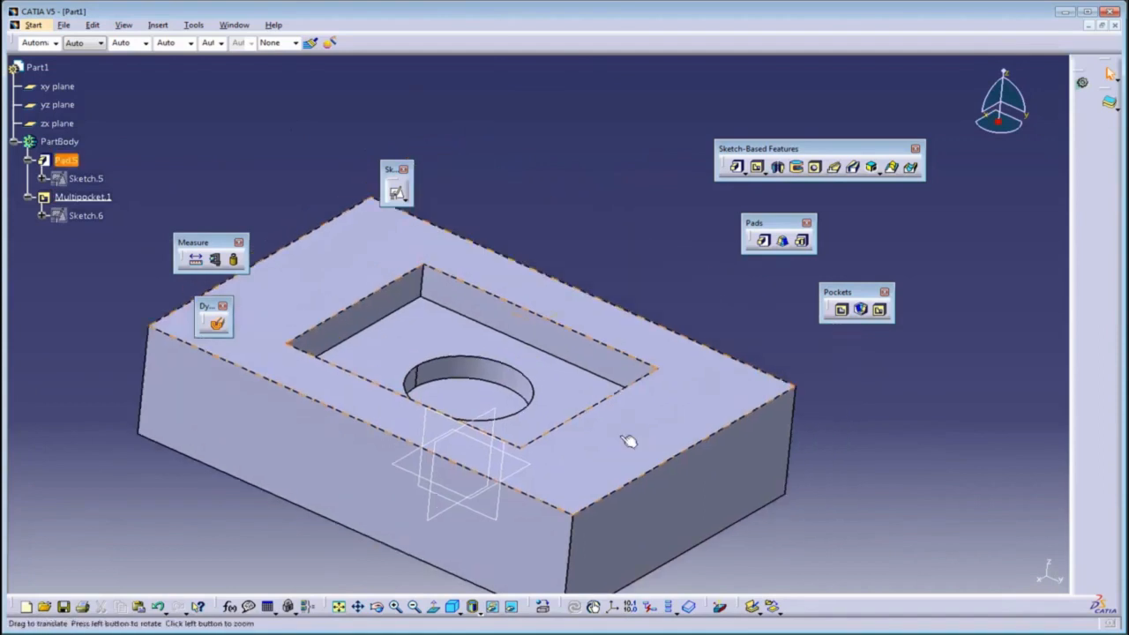
left_click_drag(838, 292, 836, 277)
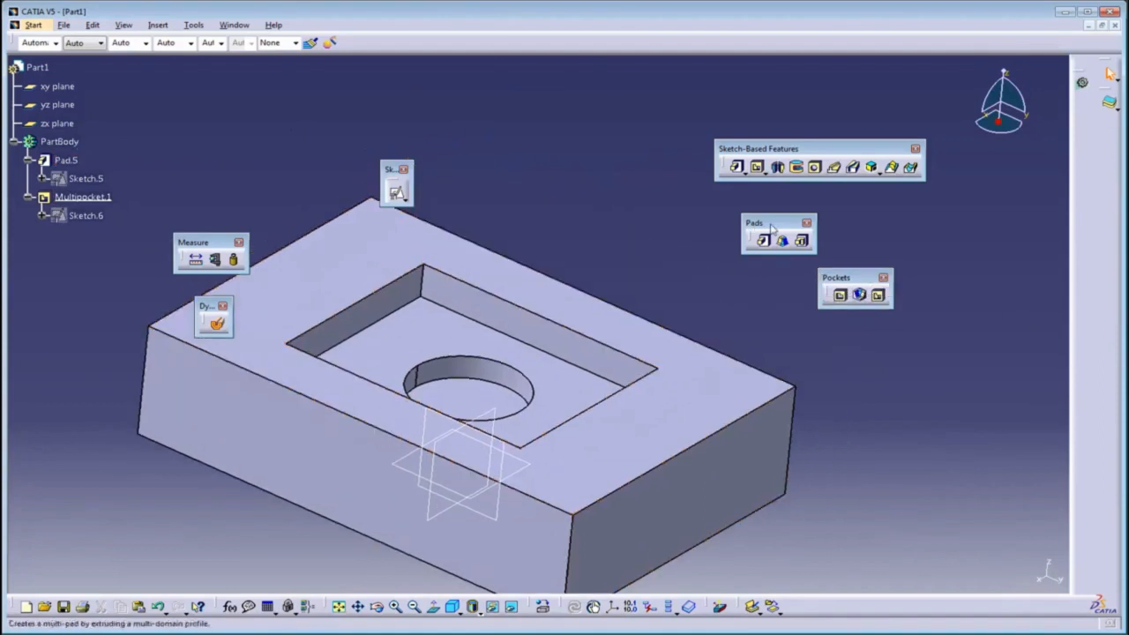